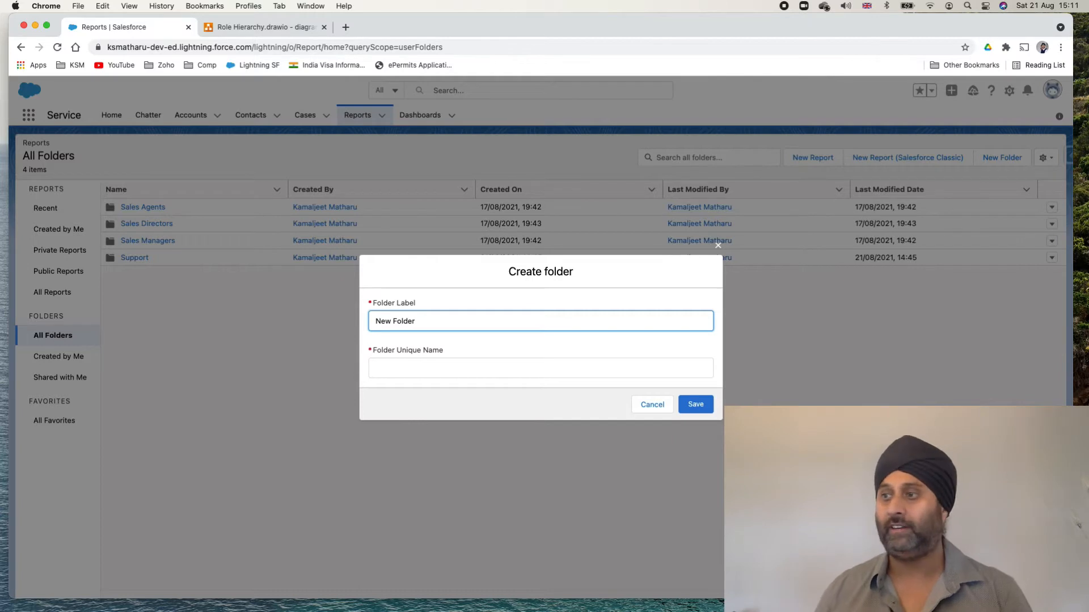
# - Create a report folder labelled New Folder with the unique name NewFolder123
pyautogui.click(462, 367)
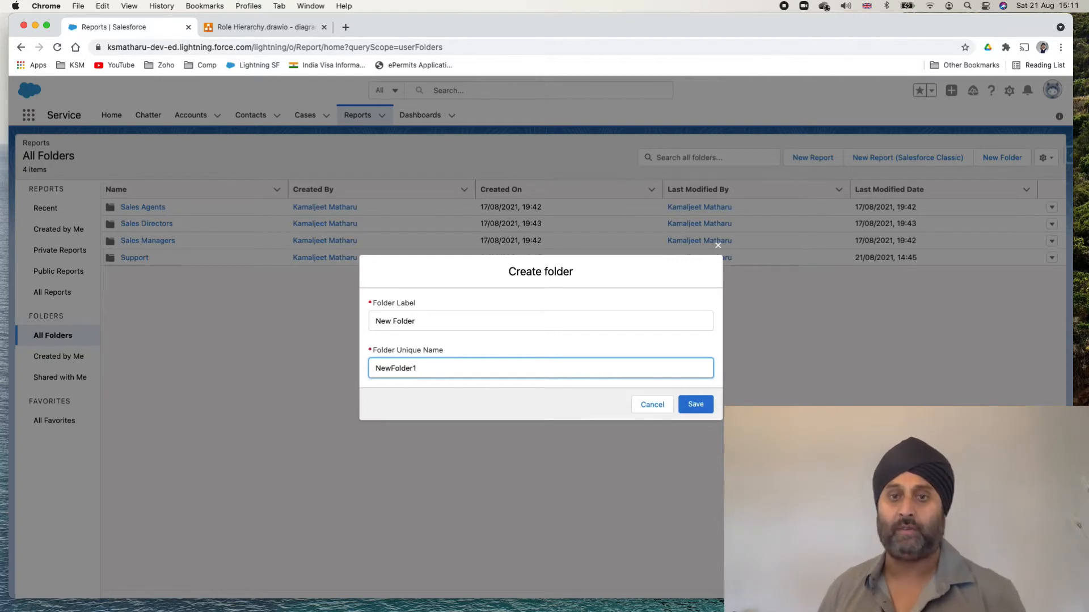
pyautogui.press('BackSpace')
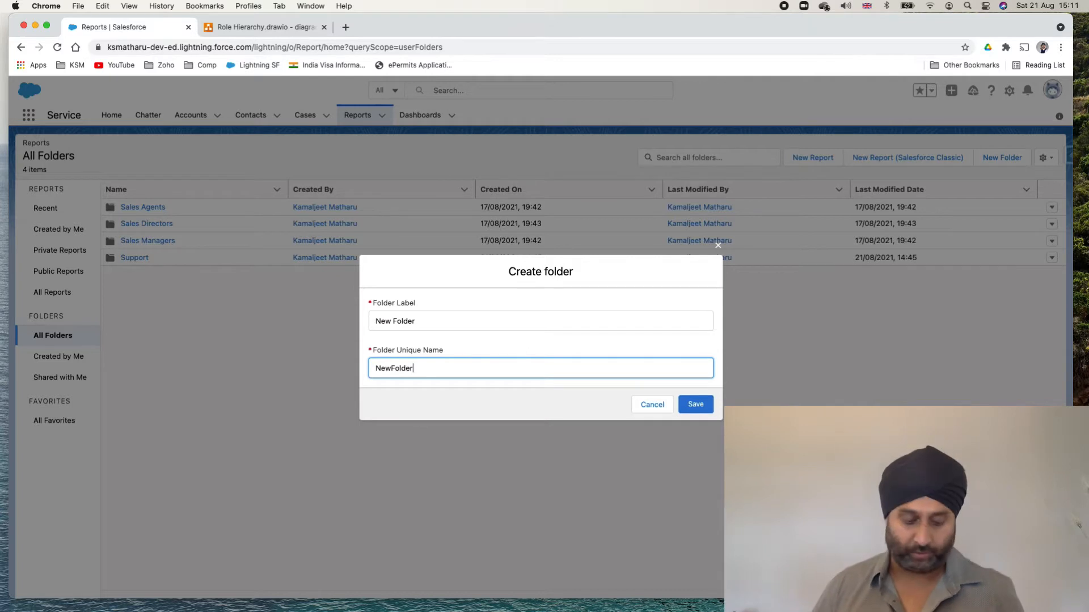
pyautogui.write('123')
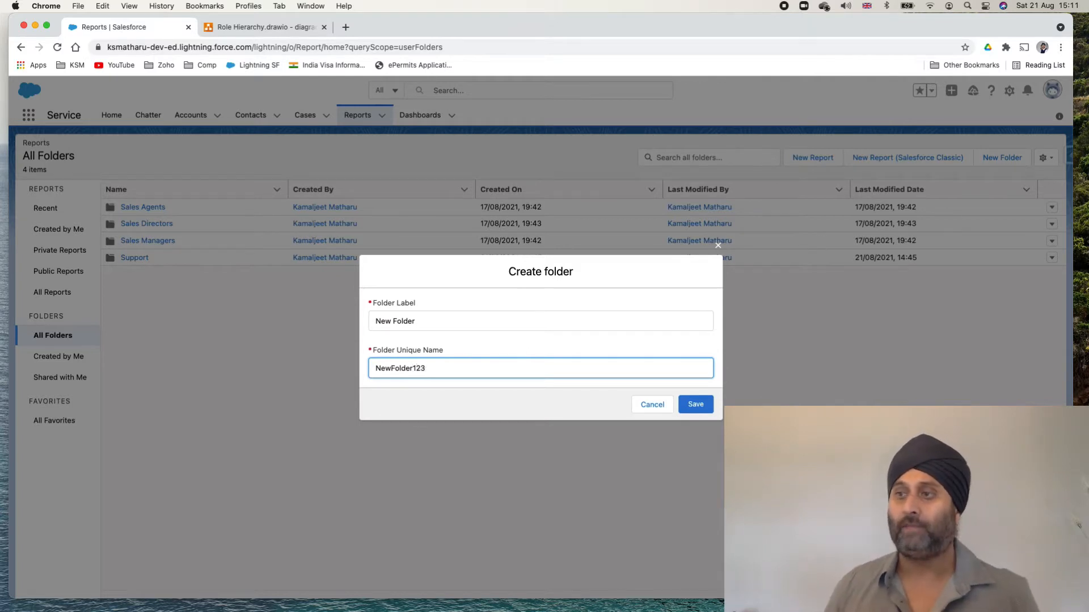
pyautogui.hotkey('shift', 'Tab')
pyautogui.press('Tab')
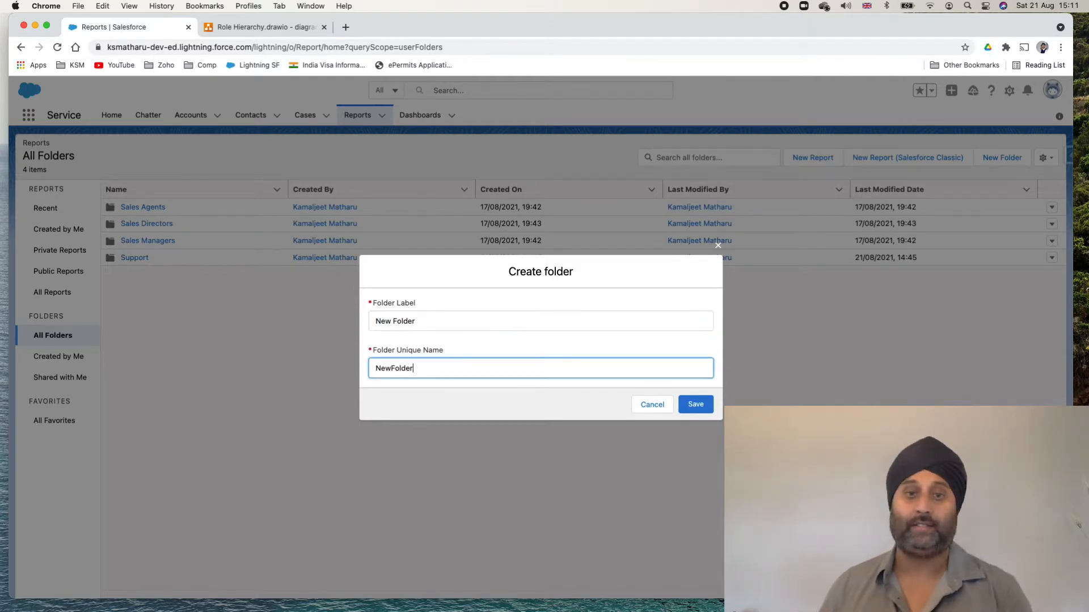
pyautogui.write('123')
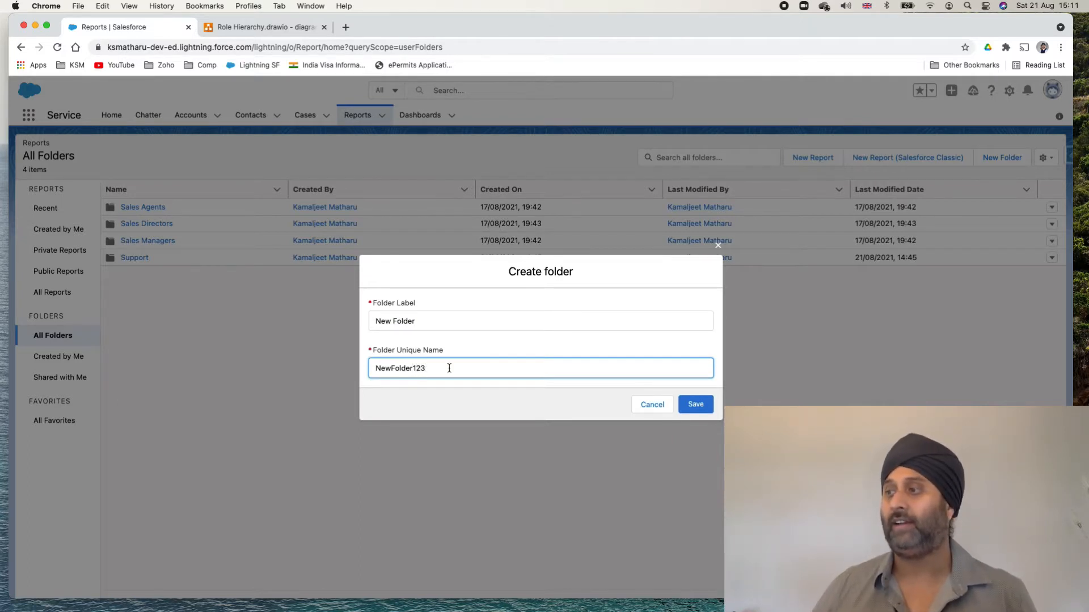
pyautogui.click(539, 329)
pyautogui.press('Tab')
pyautogui.click(696, 404)
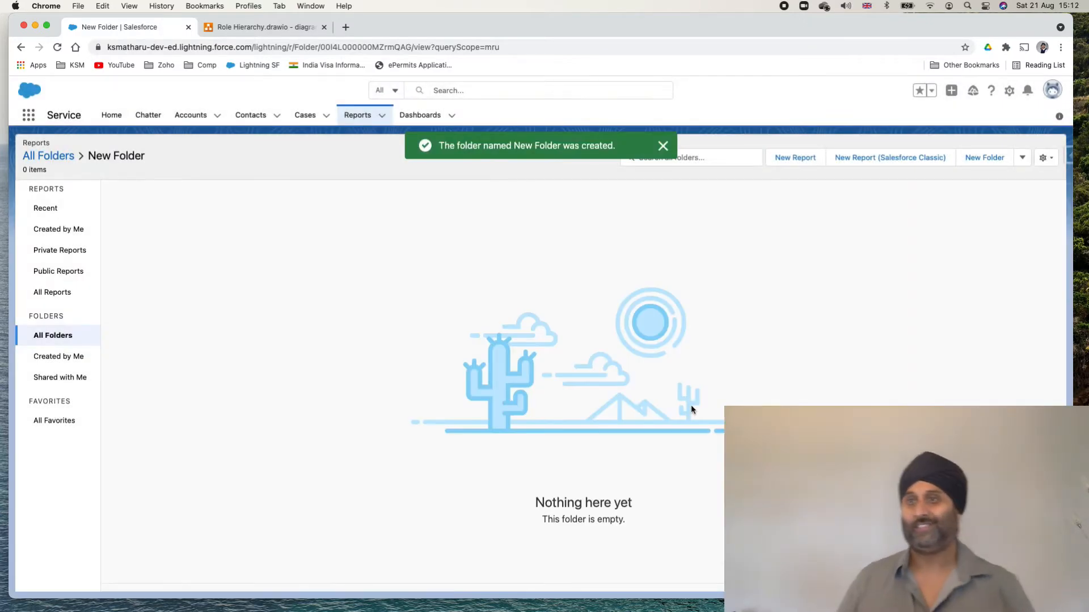
# - Open the Support folder from all folders and start a new report with the Cases report type
pyautogui.click(44, 337)
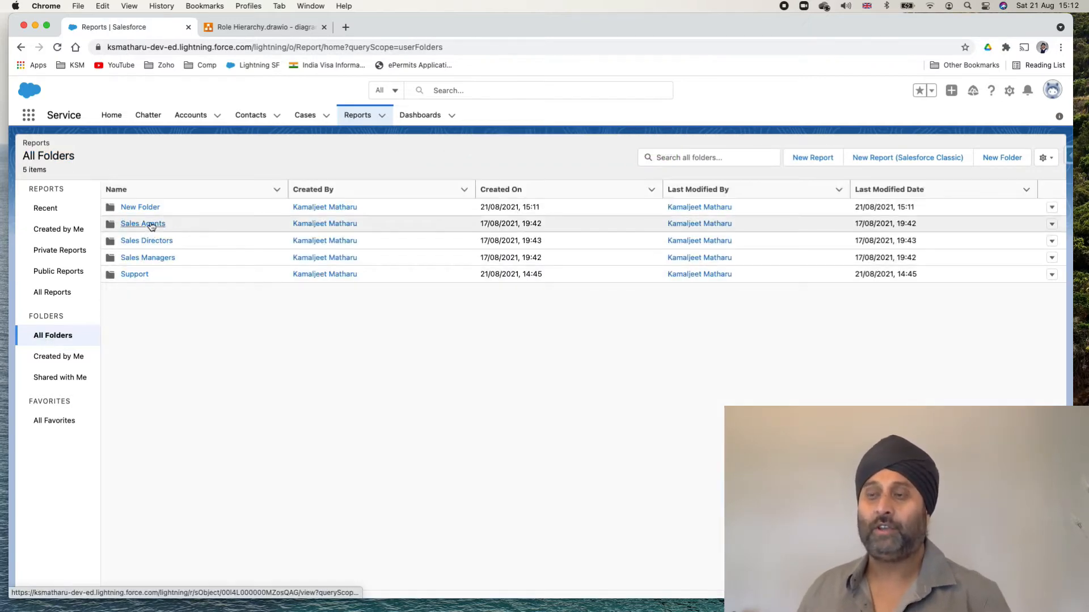
pyautogui.click(134, 275)
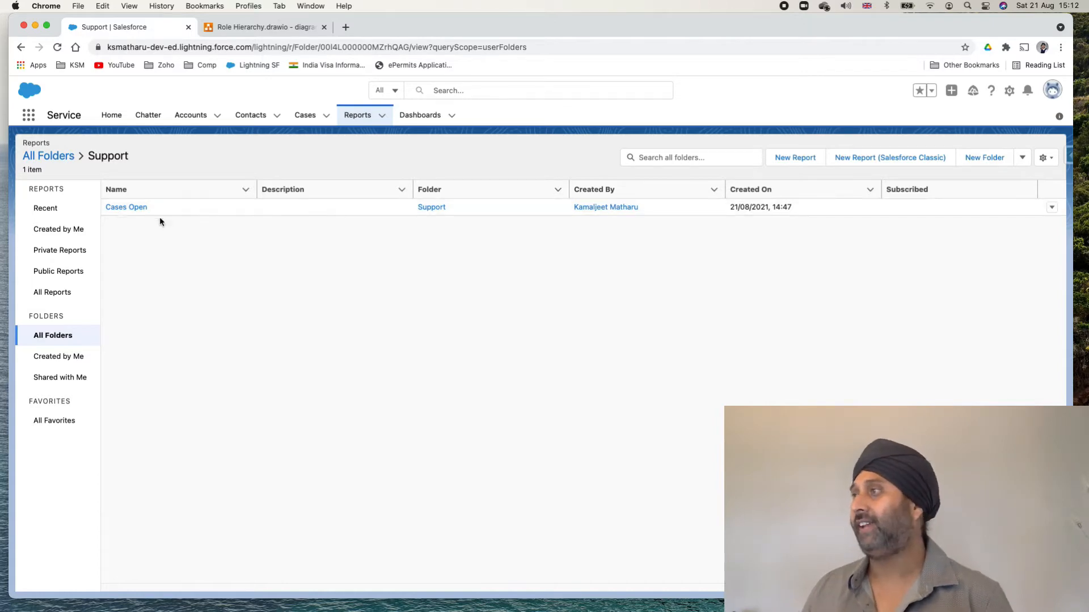
pyautogui.click(788, 159)
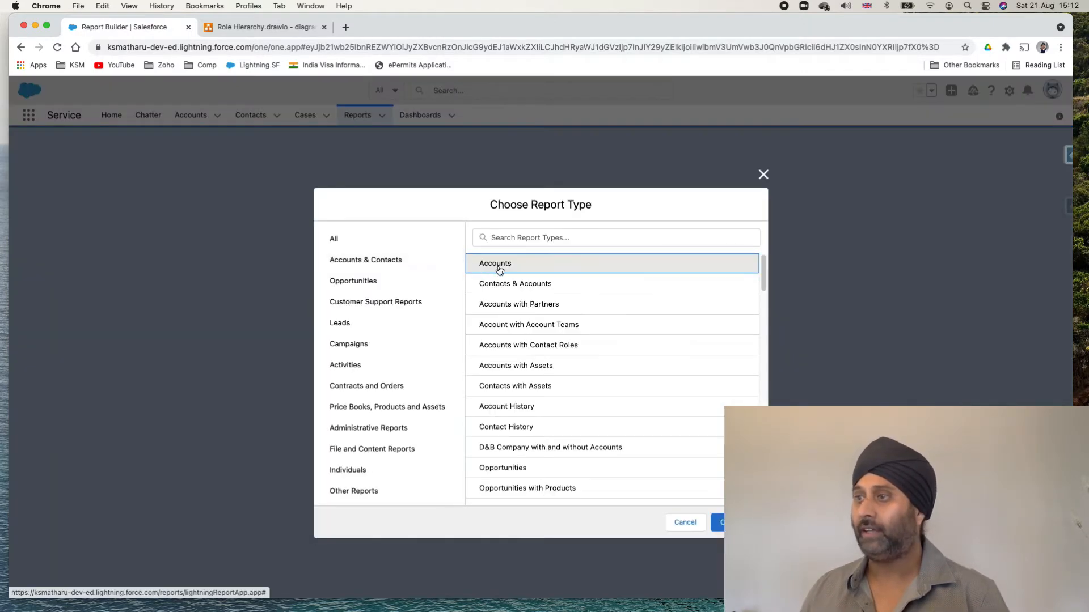
pyautogui.click(509, 237)
pyautogui.write('case')
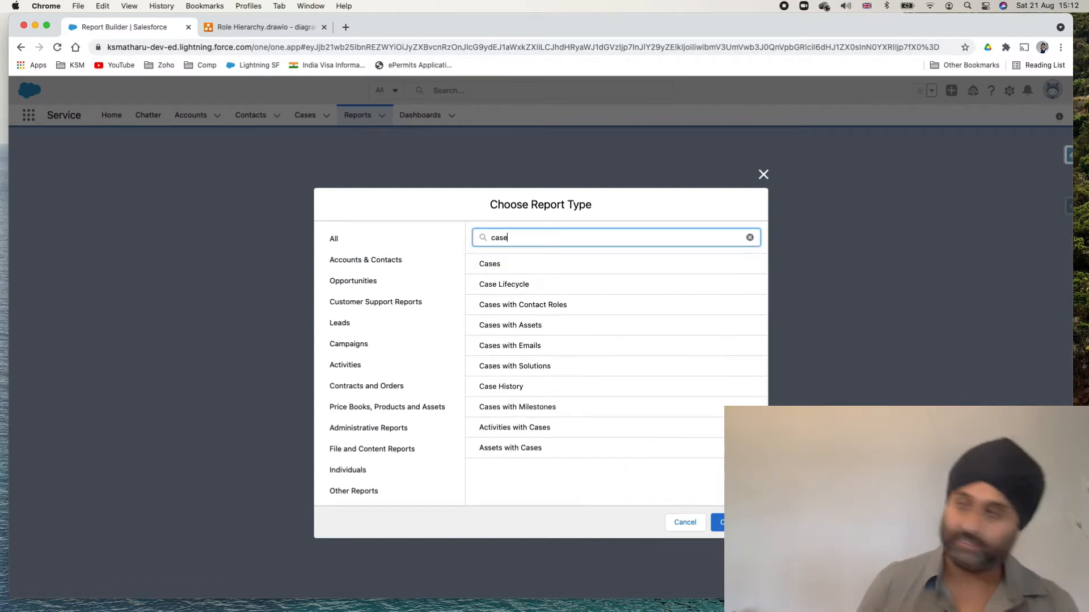
pyautogui.click(505, 265)
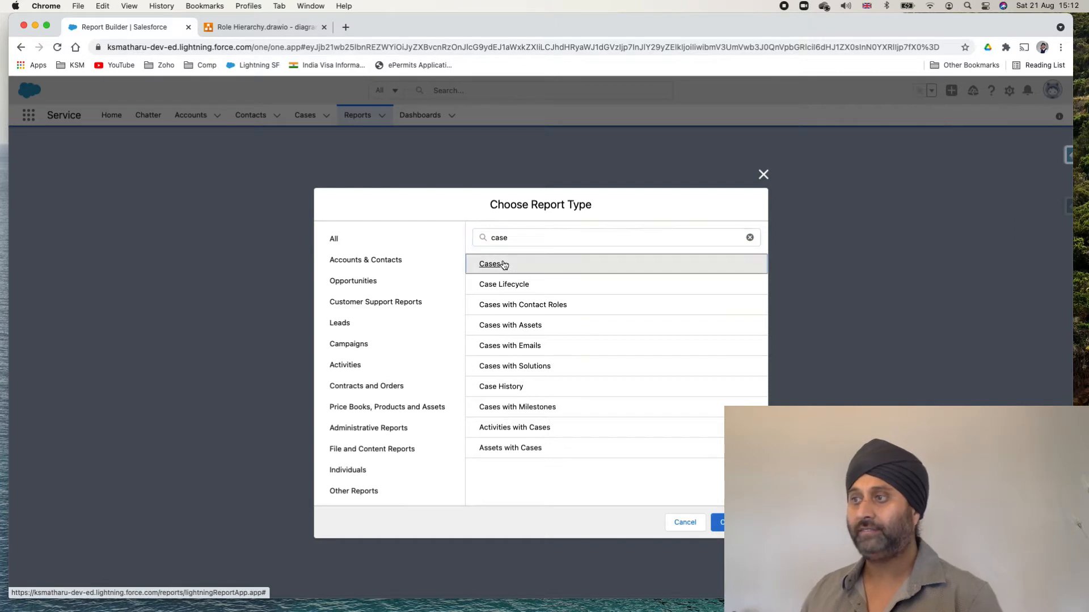
pyautogui.click(718, 523)
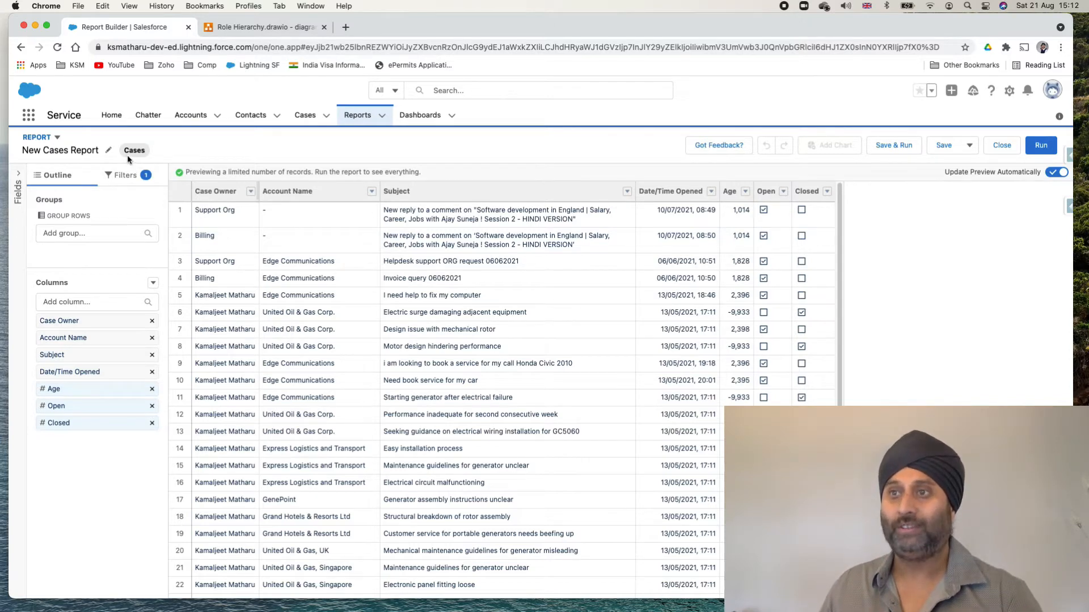
# - Rename the new cases report as "Case closed"
pyautogui.click(108, 151)
pyautogui.click(101, 152)
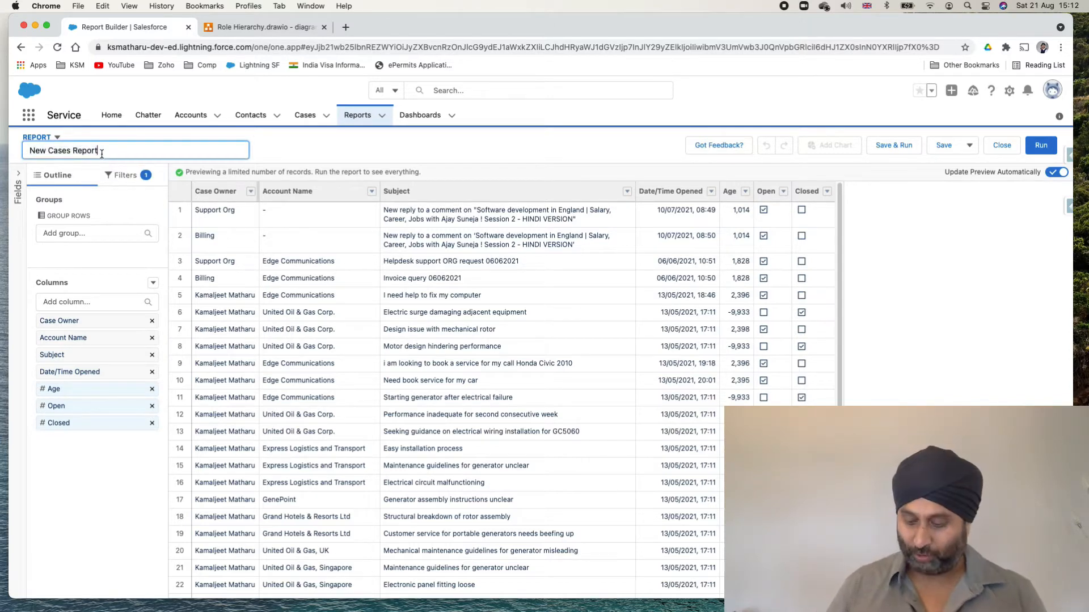
pyautogui.press('super+a')
pyautogui.write('Cas')
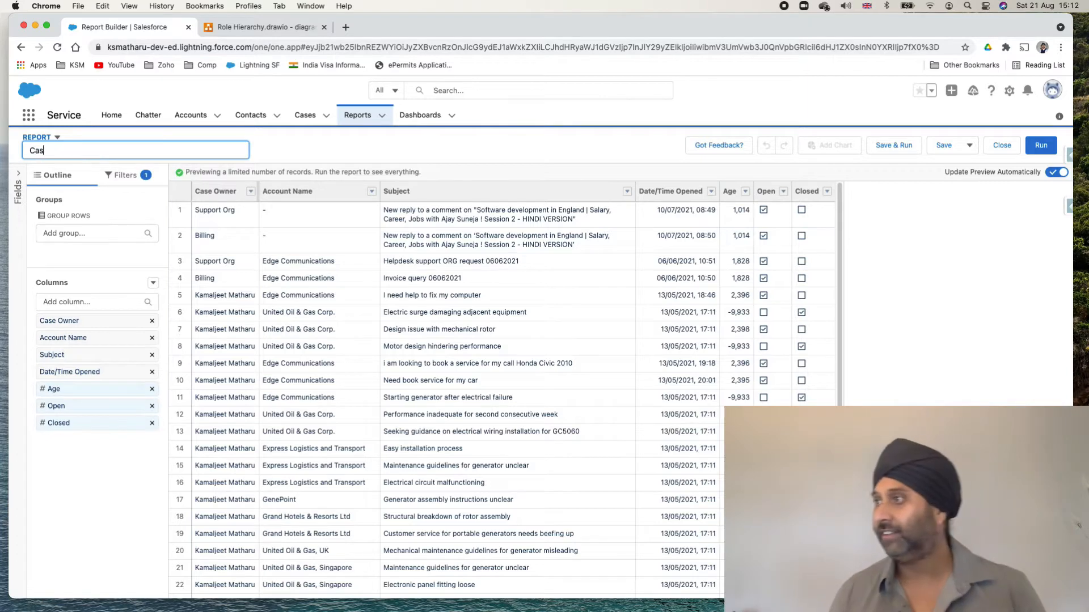
pyautogui.write('e closed')
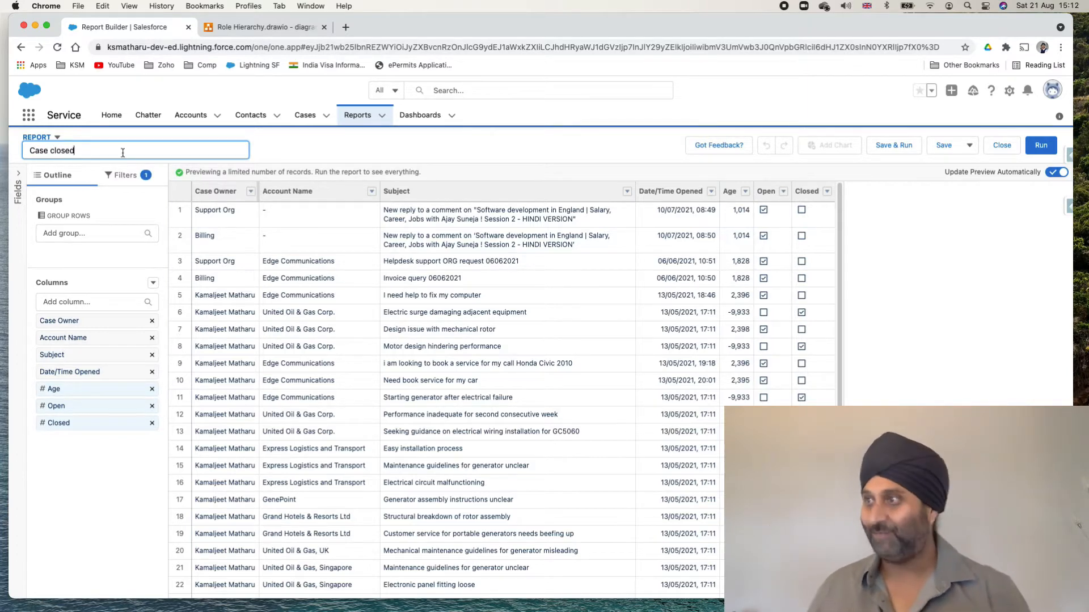
# - Save the Case closed report in the Support folder
pyautogui.click(948, 153)
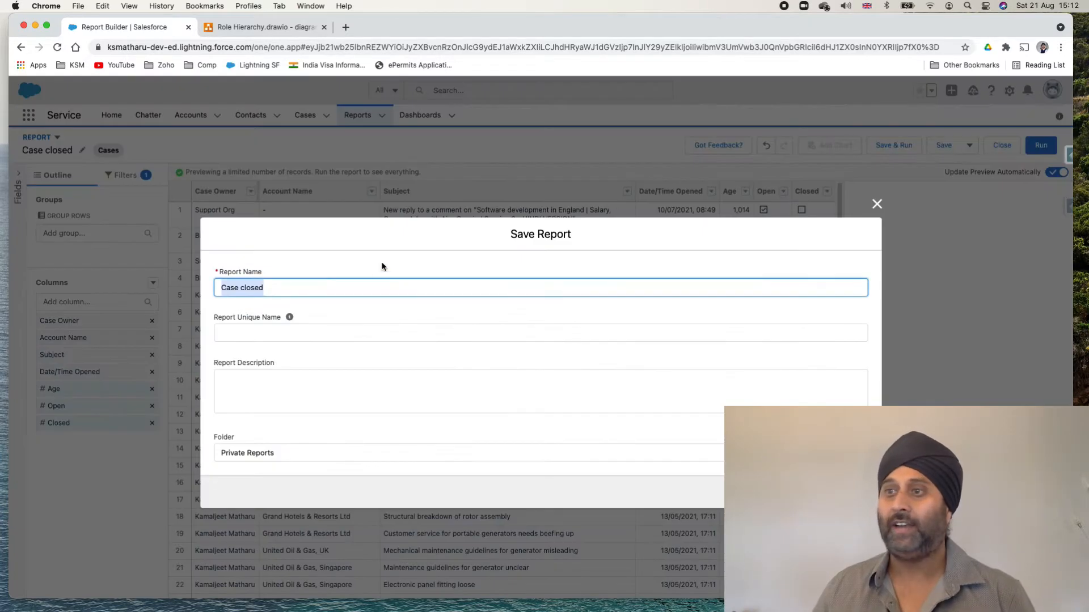
pyautogui.click(243, 289)
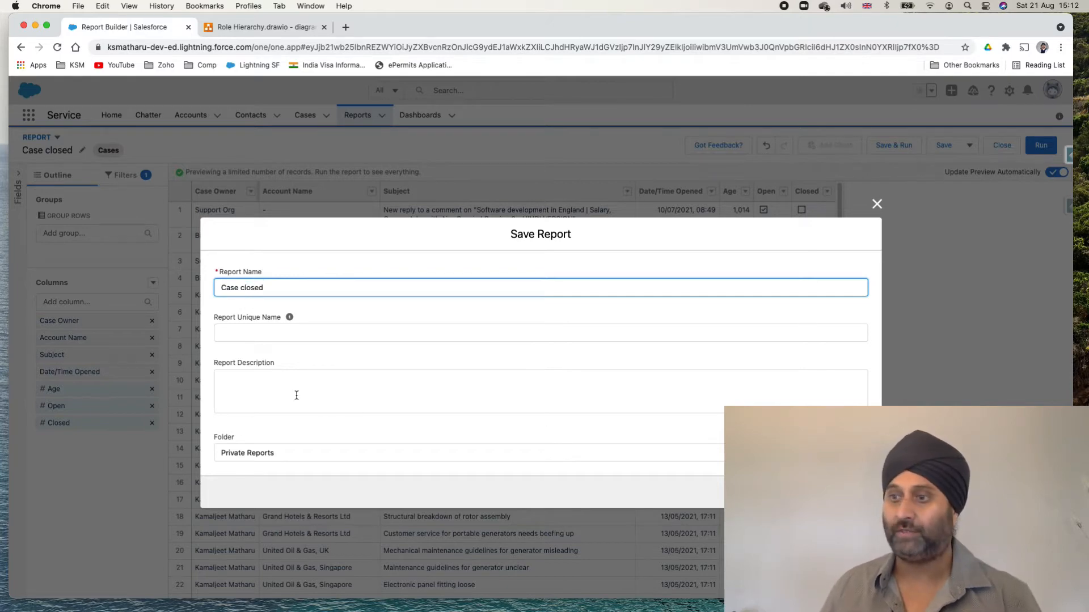
pyautogui.click(250, 452)
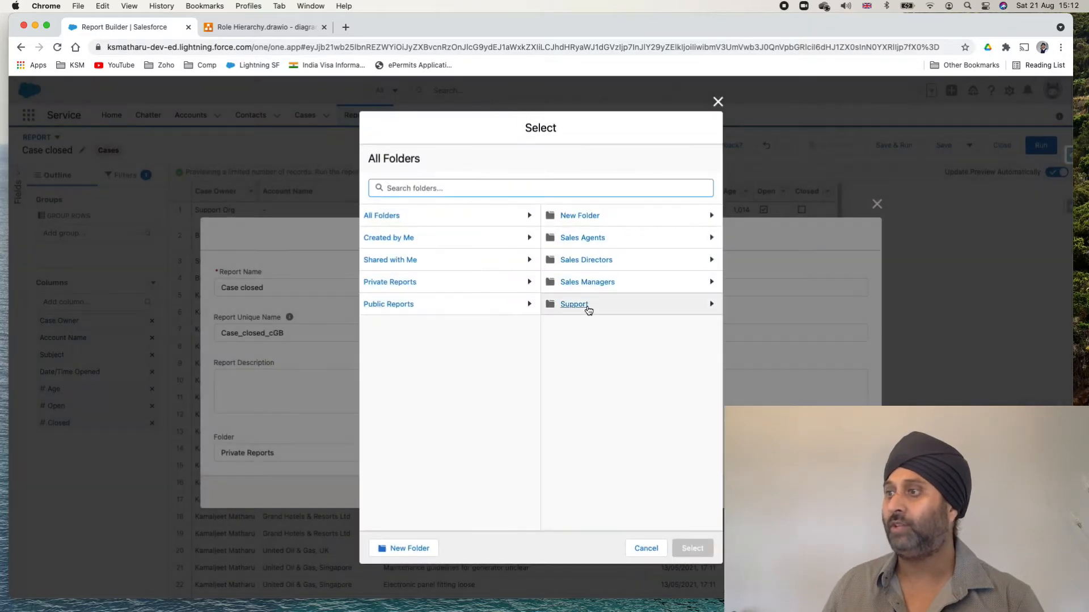
pyautogui.click(587, 306)
pyautogui.click(678, 548)
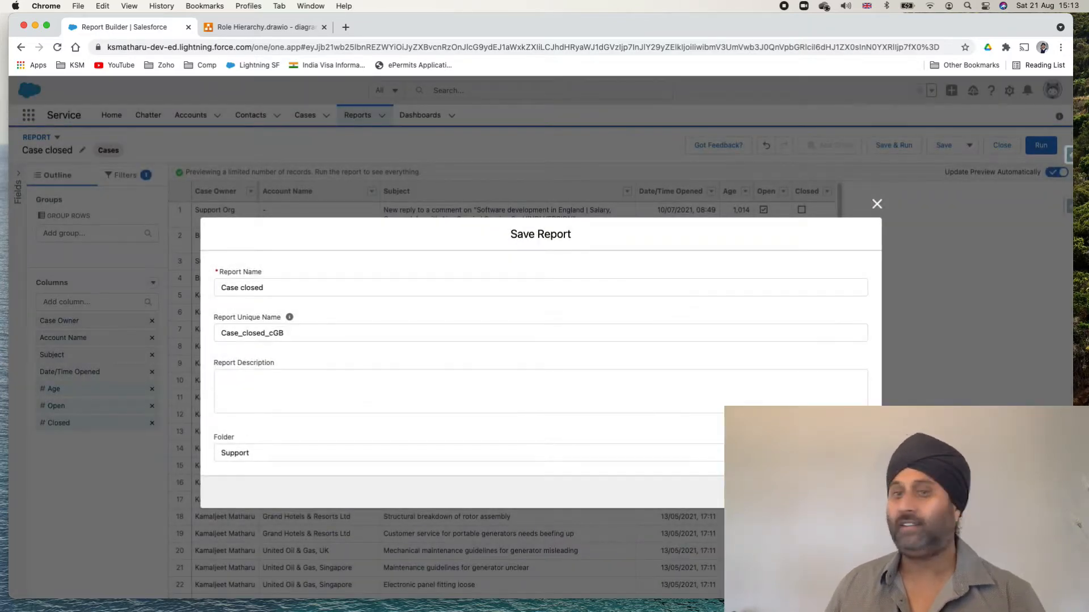
pyautogui.click(854, 492)
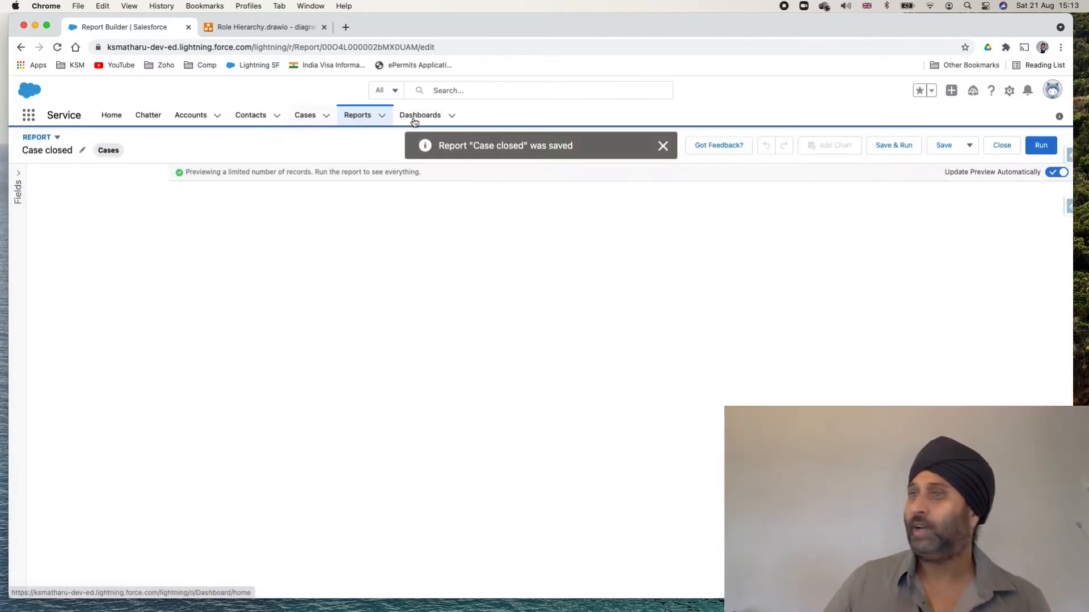
# - Close the report builder and reopen the Support folder to check its list of reports
pyautogui.click(998, 146)
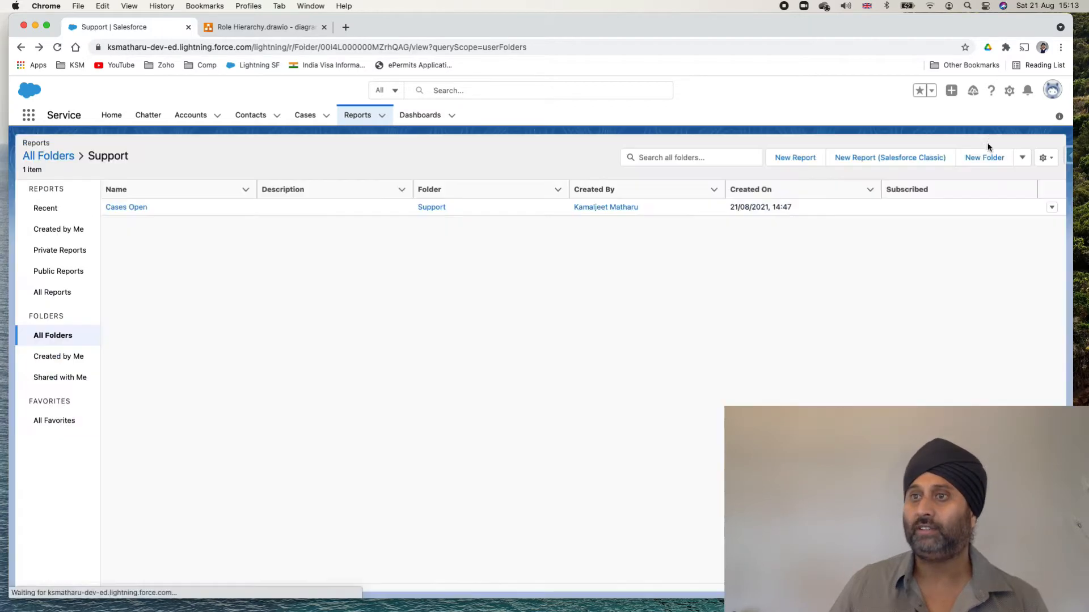
pyautogui.click(63, 335)
pyautogui.click(136, 272)
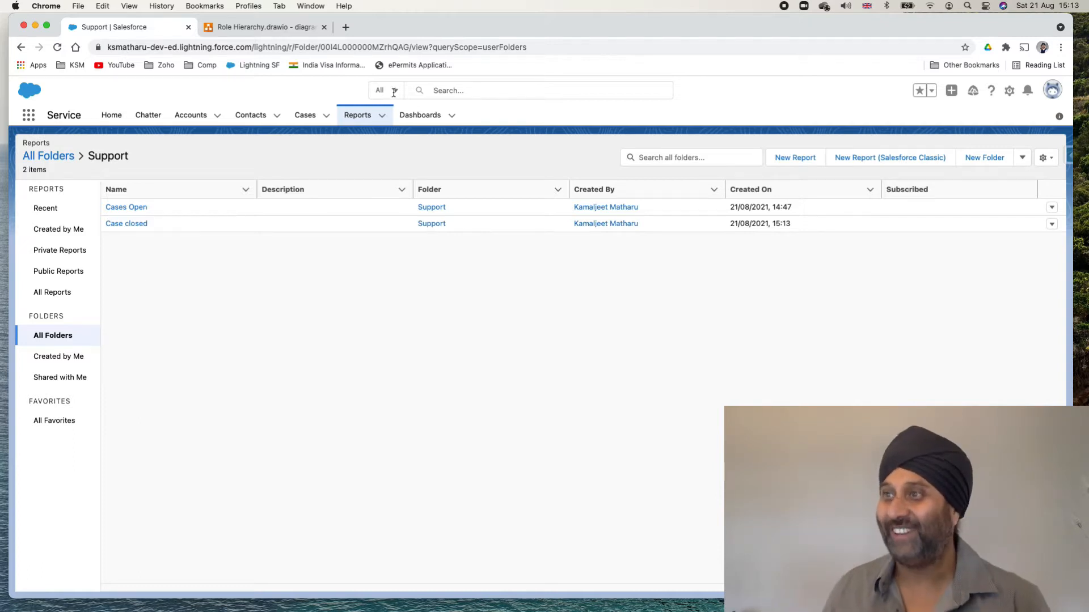
pyautogui.click(382, 115)
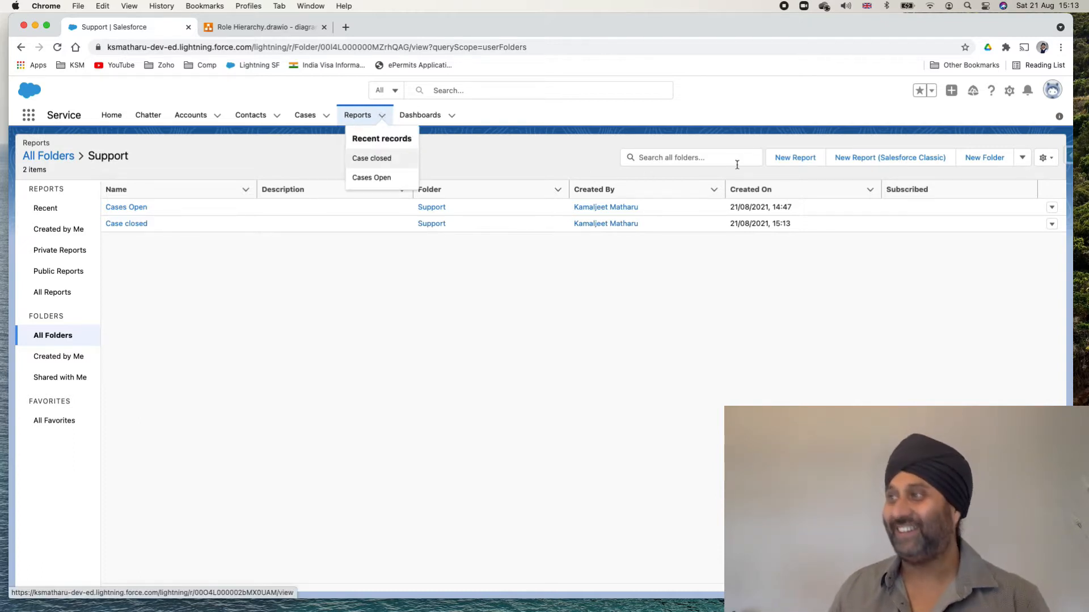
# - Start another new report from the Support folder, using the Case Lifecycle report type
pyautogui.click(795, 158)
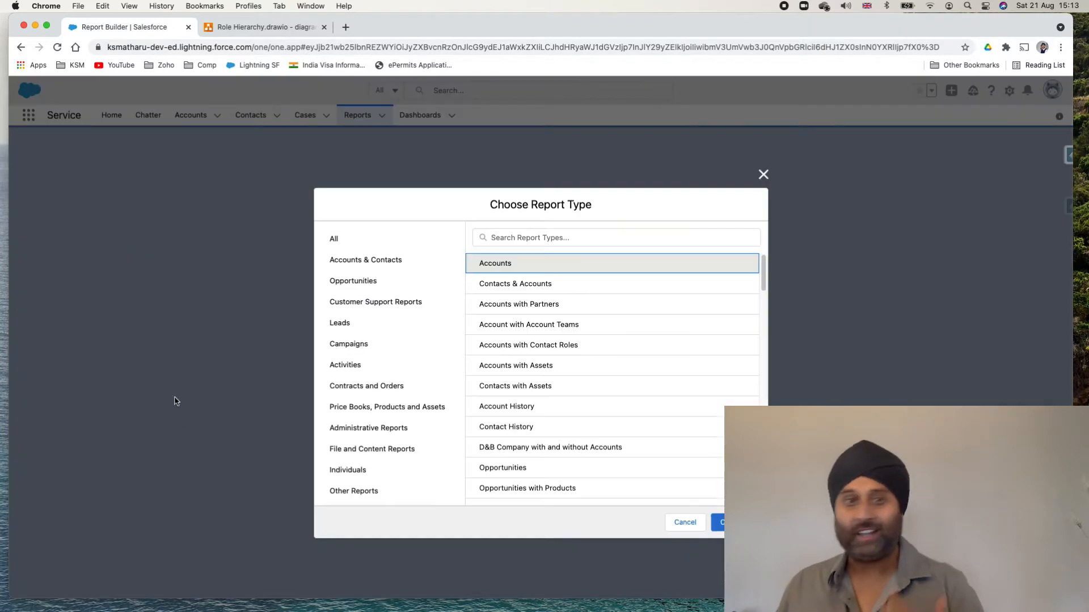
pyautogui.click(556, 238)
pyautogui.write('case')
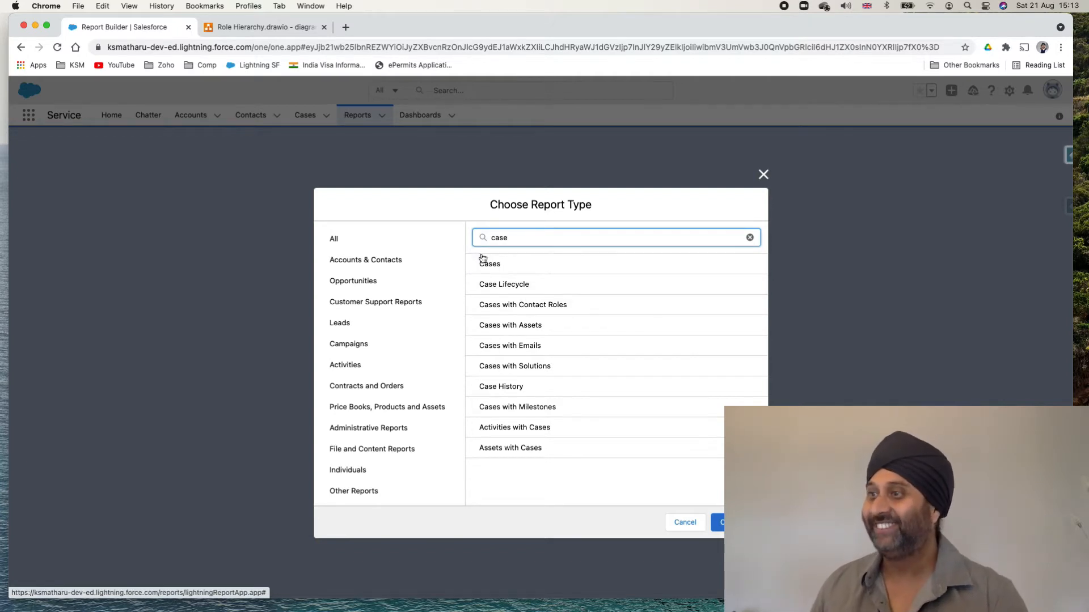
pyautogui.click(506, 290)
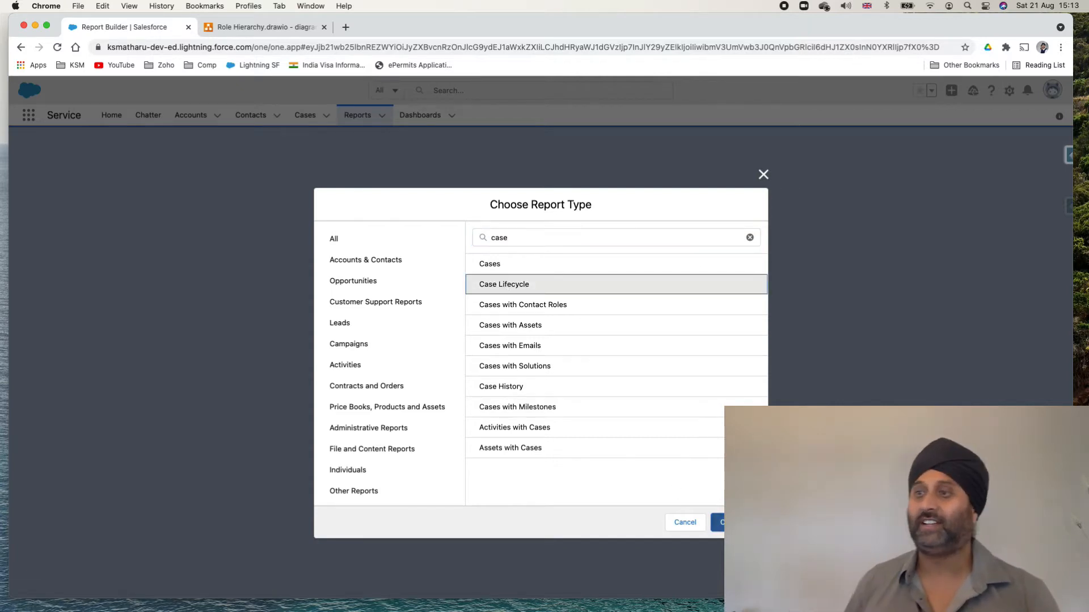
pyautogui.click(717, 522)
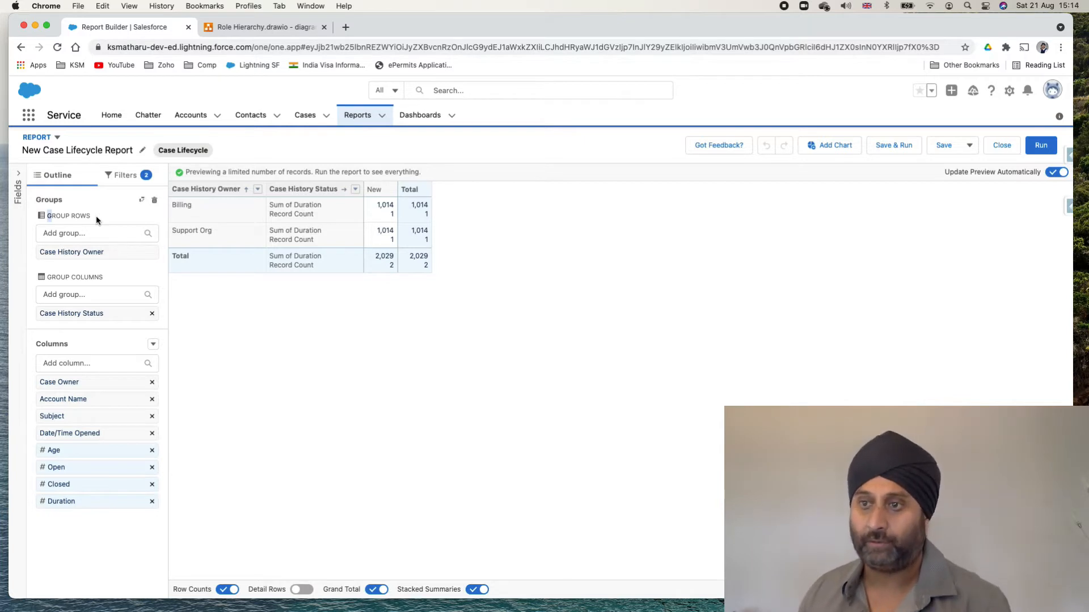
pyautogui.doubleClick(59, 344)
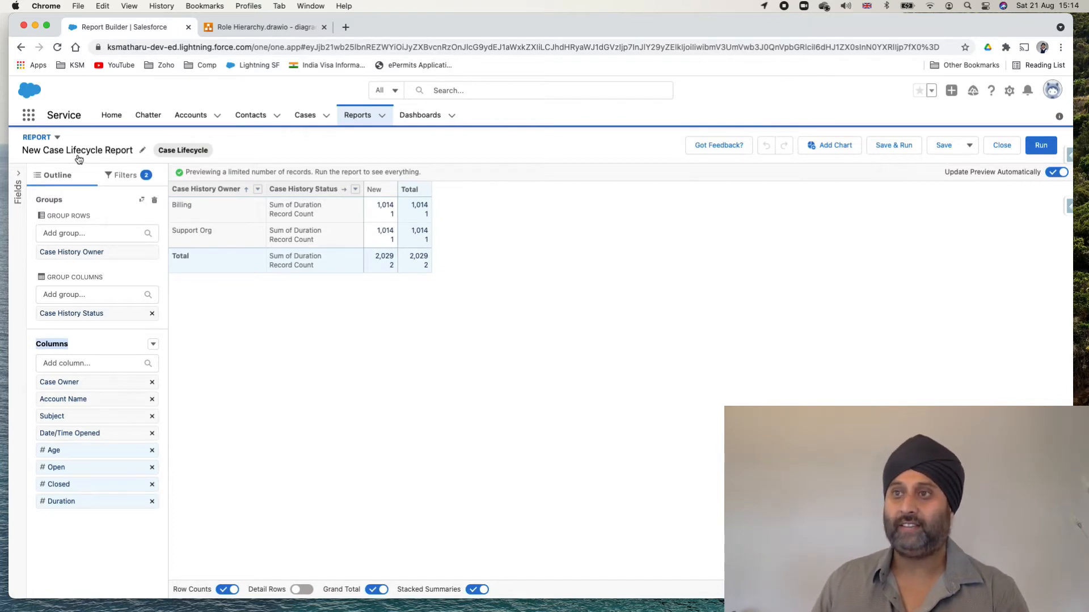
# - Shorten the new report's name to "Case Lifecycle"
pyautogui.click(142, 151)
pyautogui.click(144, 150)
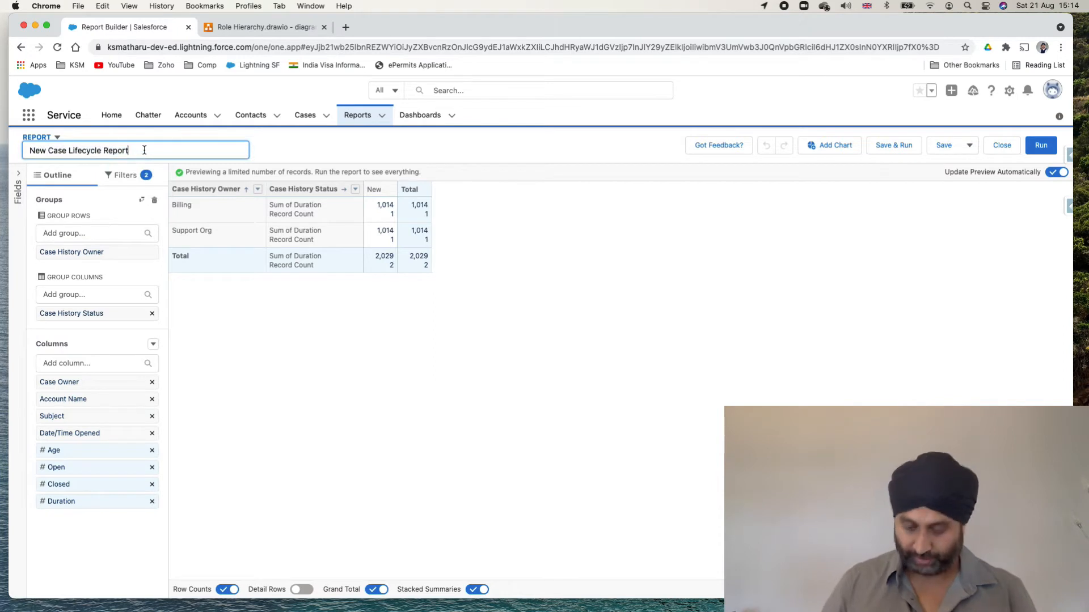
pyautogui.press('BackSpace')
pyautogui.press('BackSpace')
pyautogui.press('BackSpace')
pyautogui.press('BackSpace')
pyautogui.press('BackSpace')
pyautogui.press('BackSpace')
pyautogui.press('BackSpace')
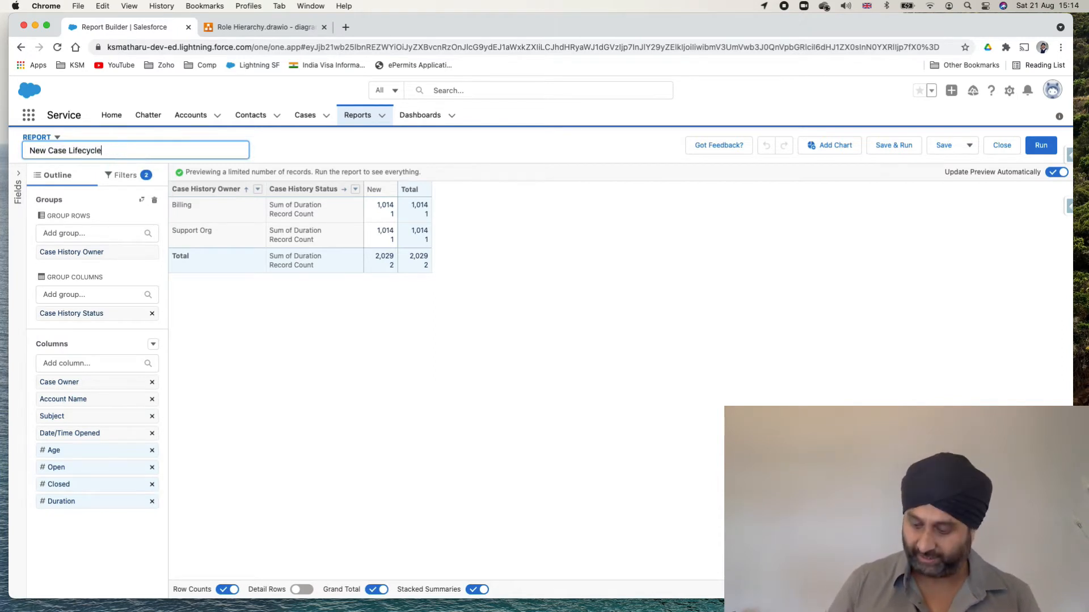
pyautogui.press('BackSpace')
pyautogui.press('BackSpace')
pyautogui.press('BackSpace')
pyautogui.press('BackSpace')
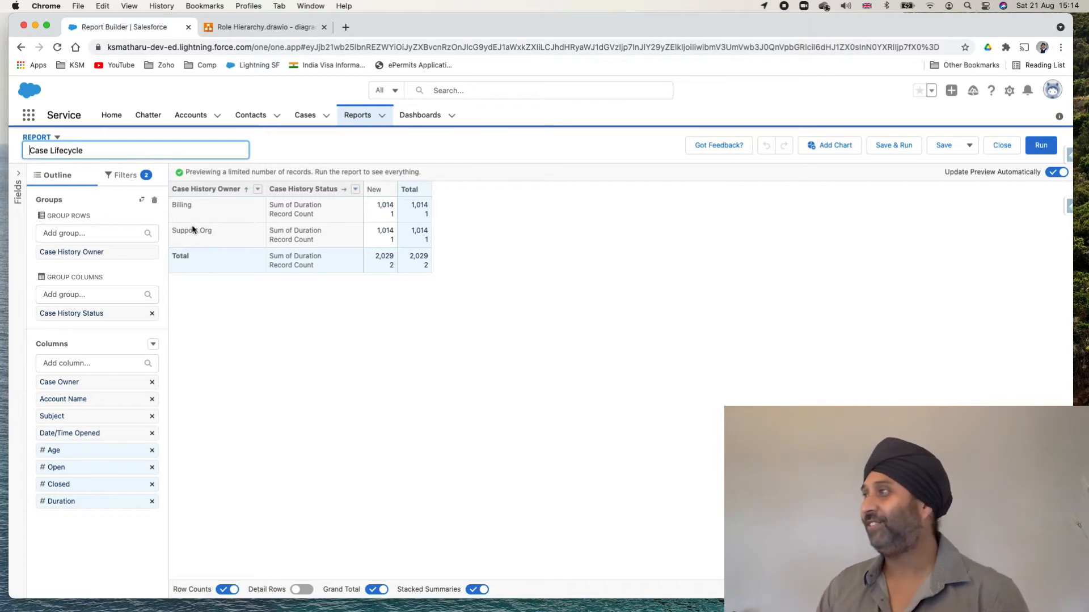
# - Save the Case Lifecycle report in the Support folder instead of Private Reports
pyautogui.click(940, 144)
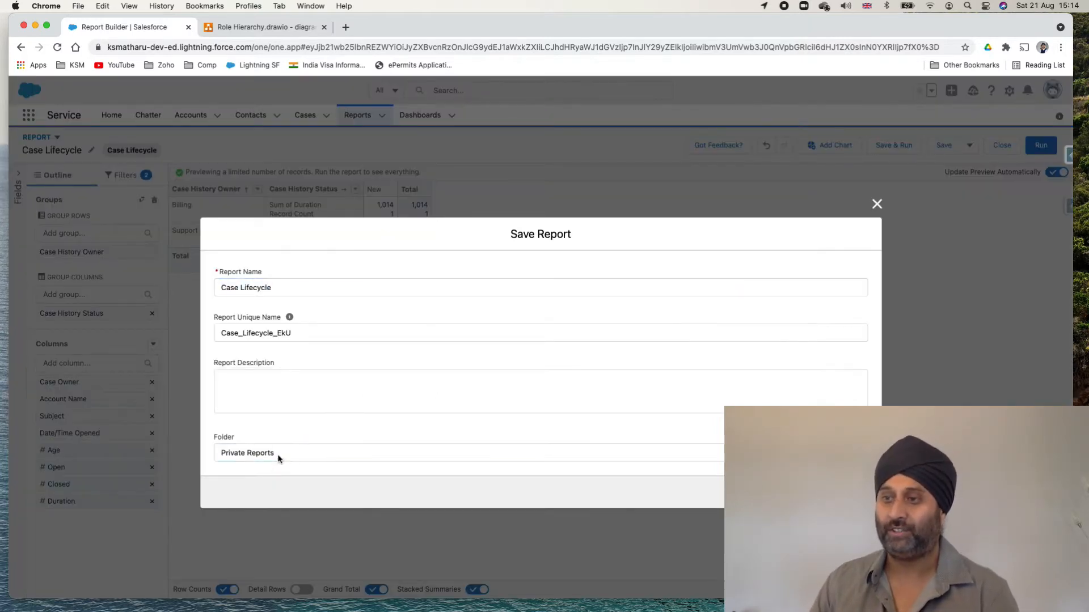
pyautogui.click(834, 453)
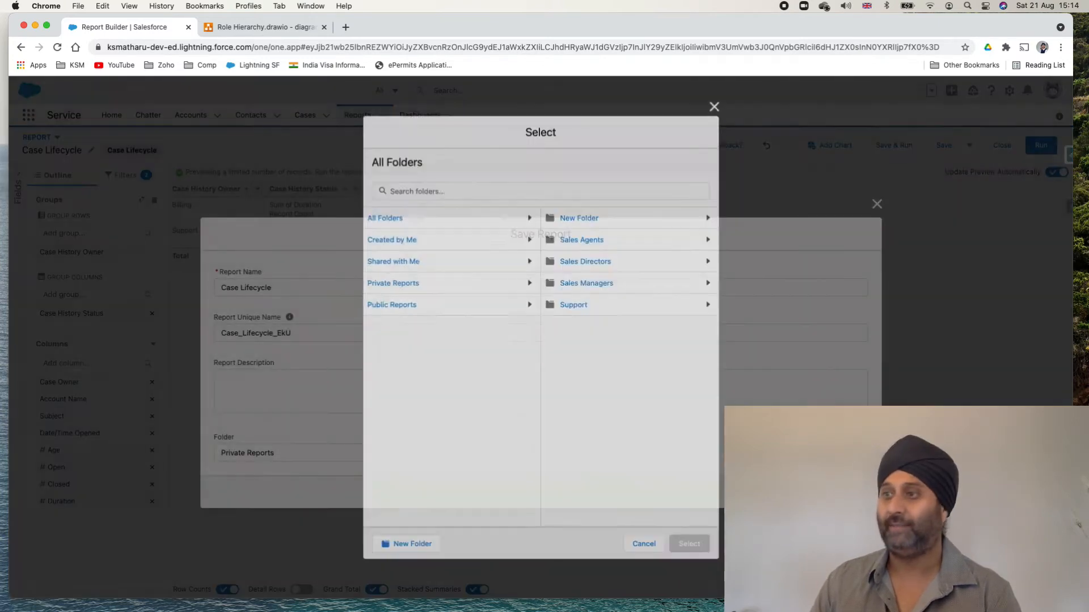
pyautogui.click(583, 307)
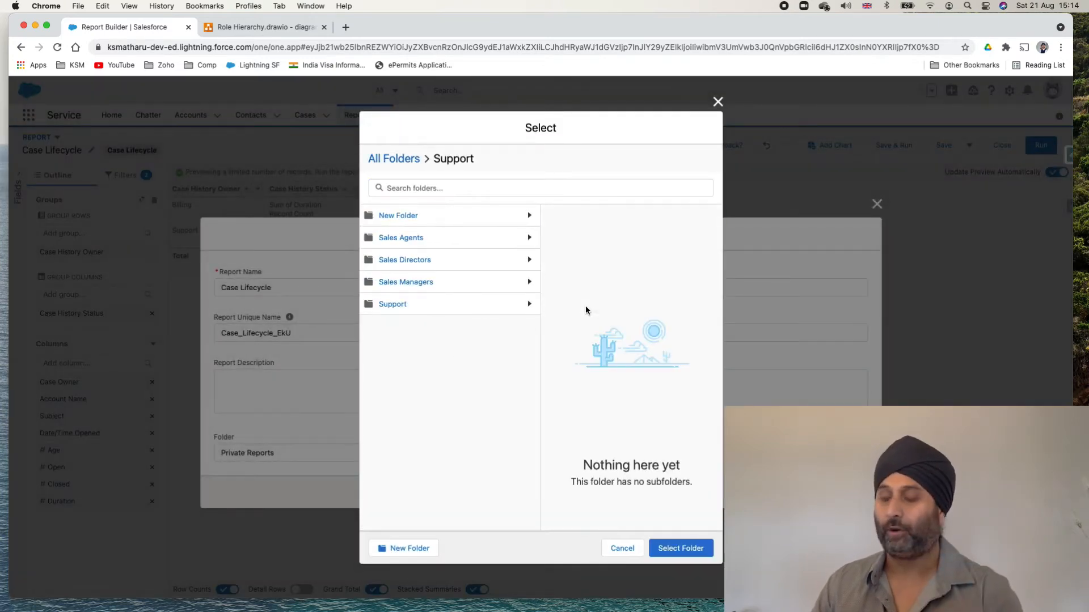
pyautogui.click(399, 306)
pyautogui.click(692, 548)
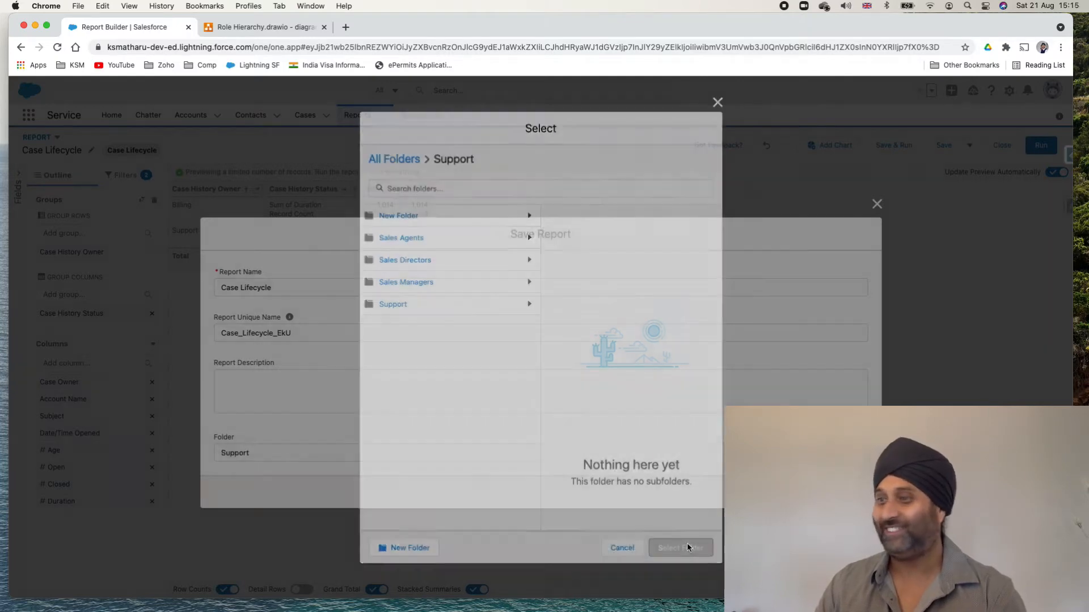
pyautogui.click(852, 491)
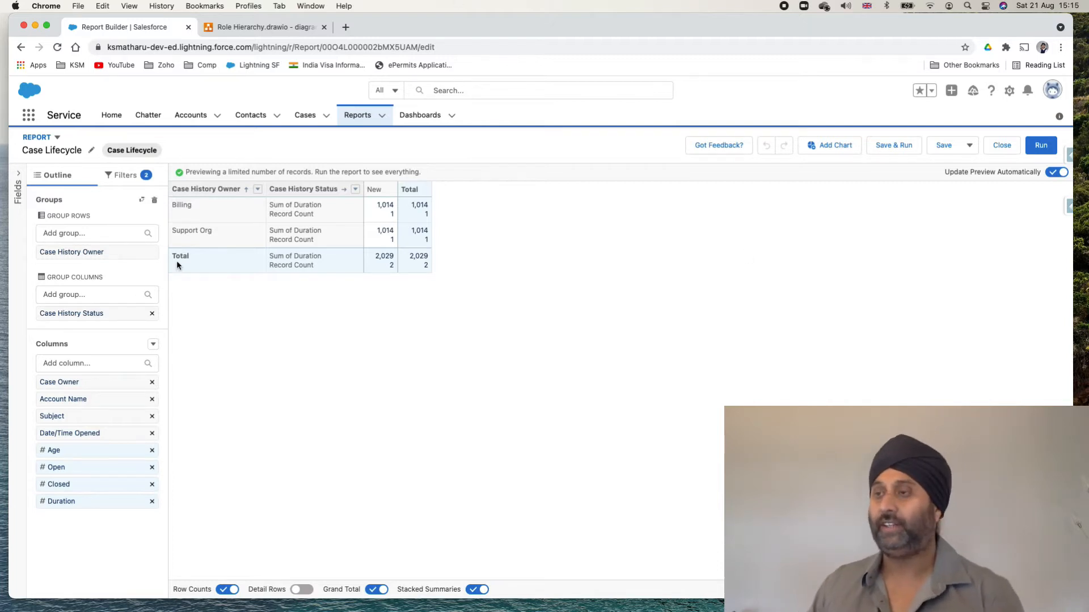
# - Close the Case Lifecycle report and start a new report using the Case History report type
pyautogui.click(383, 117)
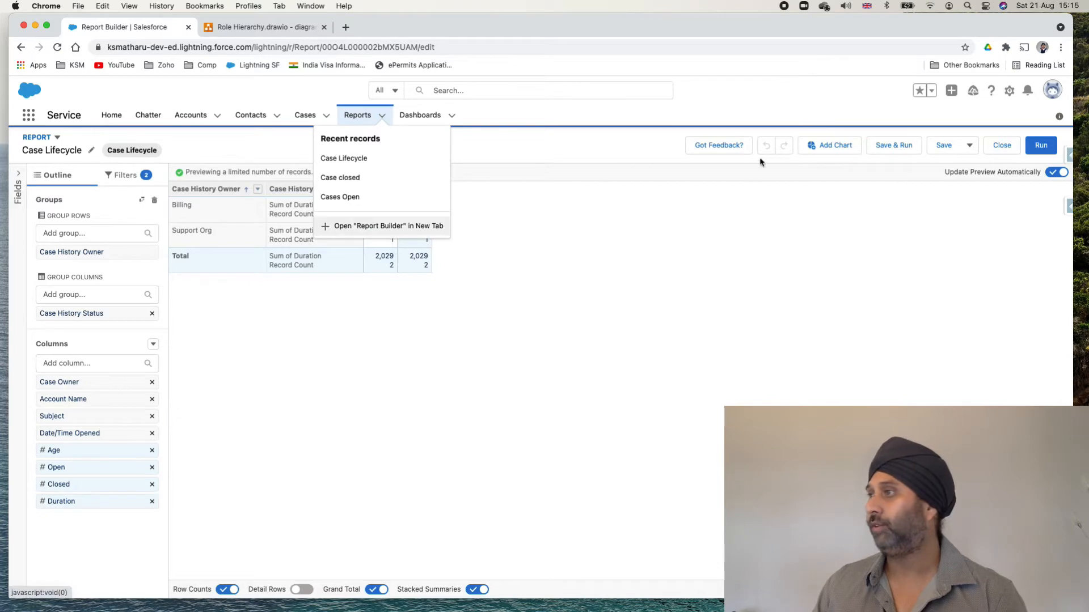
pyautogui.click(1002, 151)
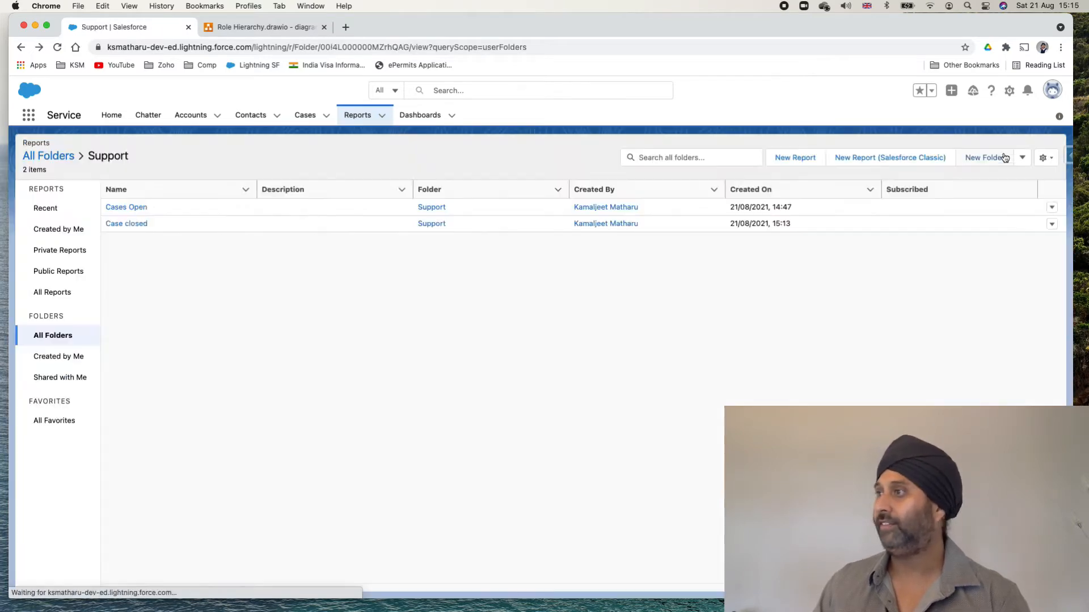
pyautogui.click(796, 159)
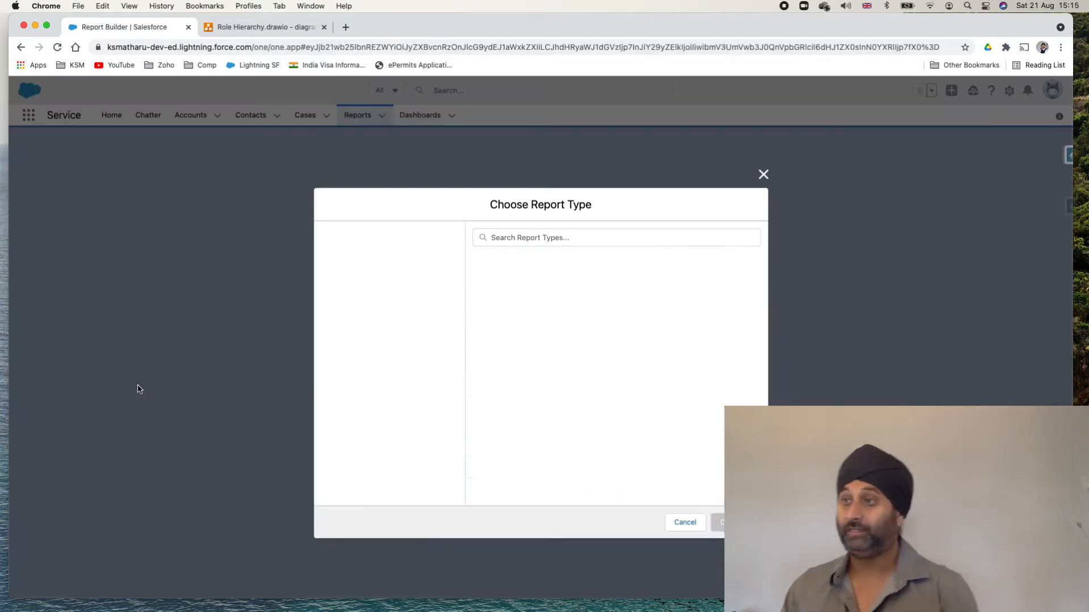
pyautogui.click(539, 238)
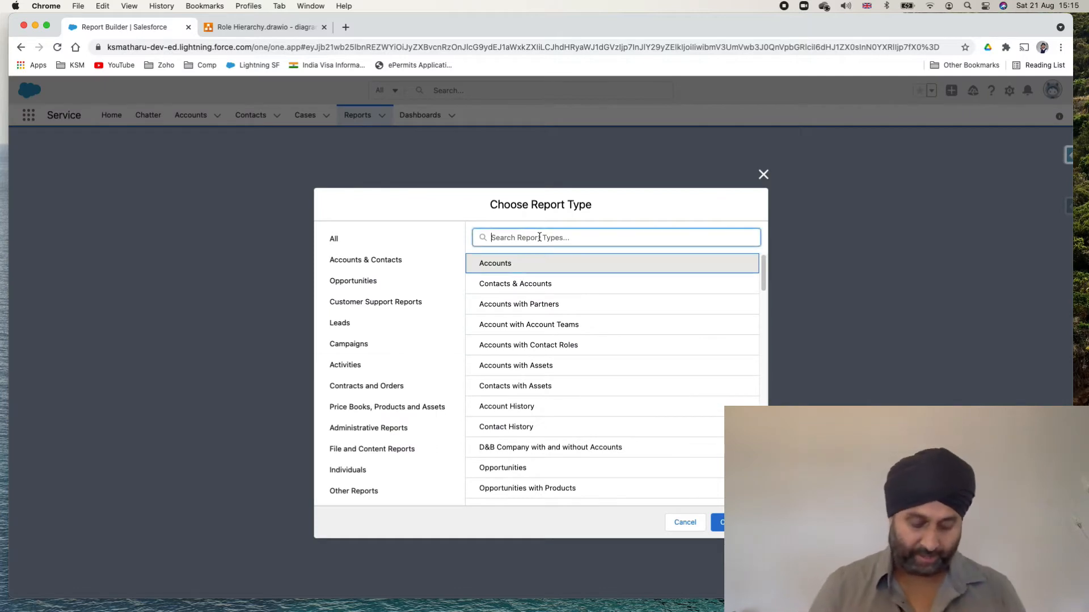
pyautogui.write('case')
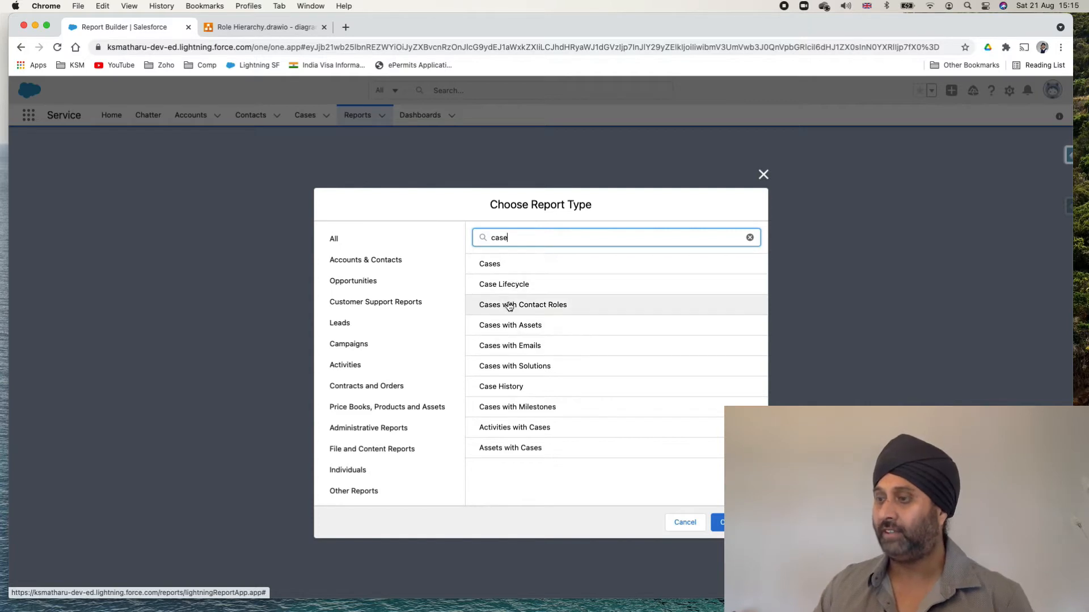
pyautogui.click(505, 392)
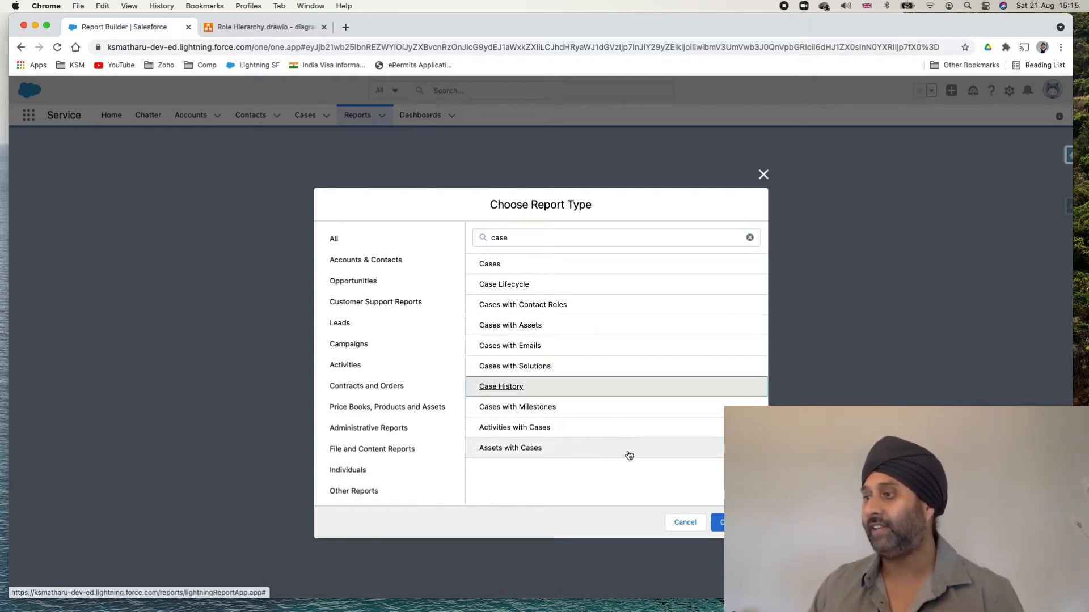
pyautogui.click(719, 522)
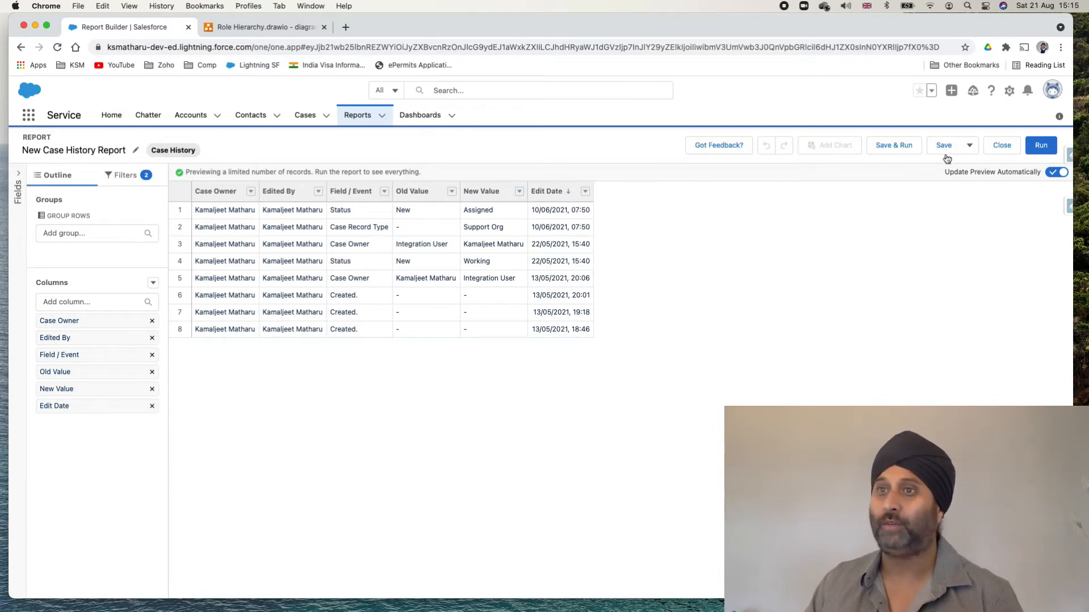
# - Shorten the new report's name to "Case History Report"
pyautogui.click(66, 153)
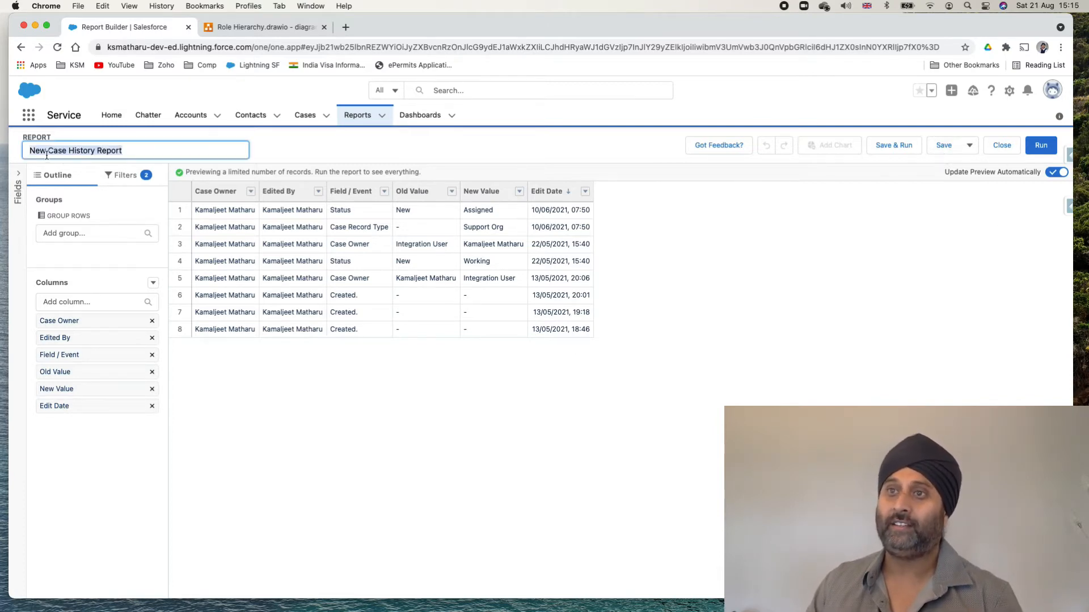
pyautogui.press('BackSpace')
pyautogui.press('BackSpace')
pyautogui.press('BackSpace')
pyautogui.press('BackSpace')
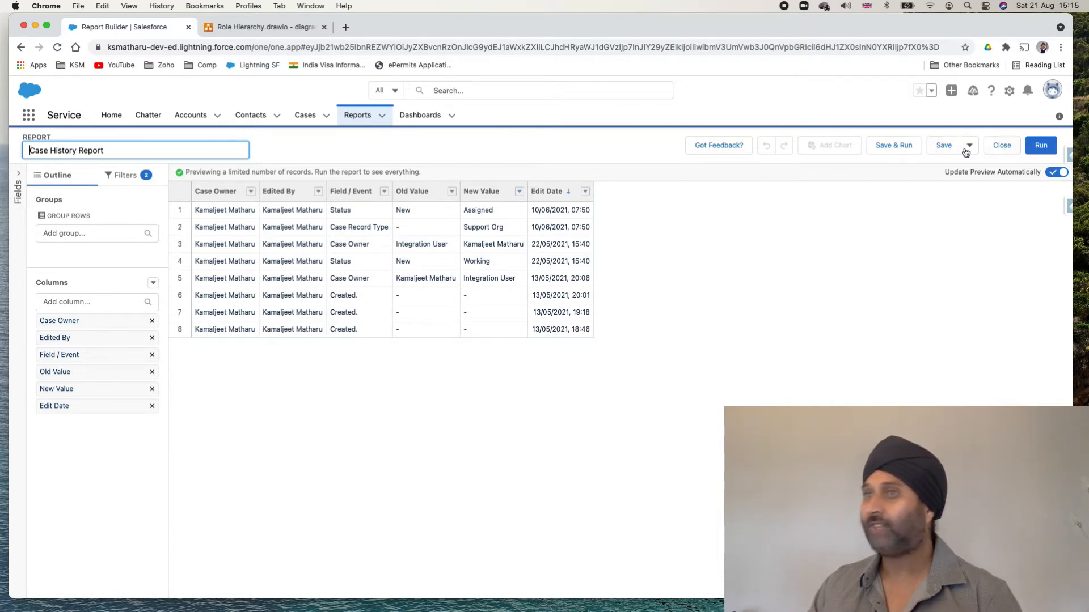
# - Save the Case History Report in the Support folder
pyautogui.click(943, 146)
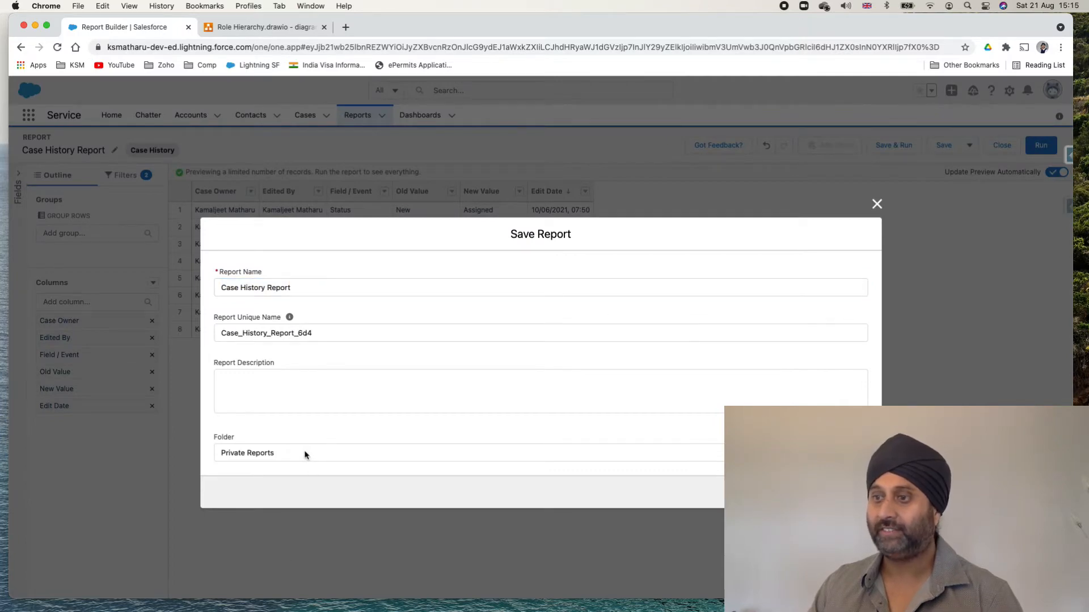
pyautogui.click(510, 452)
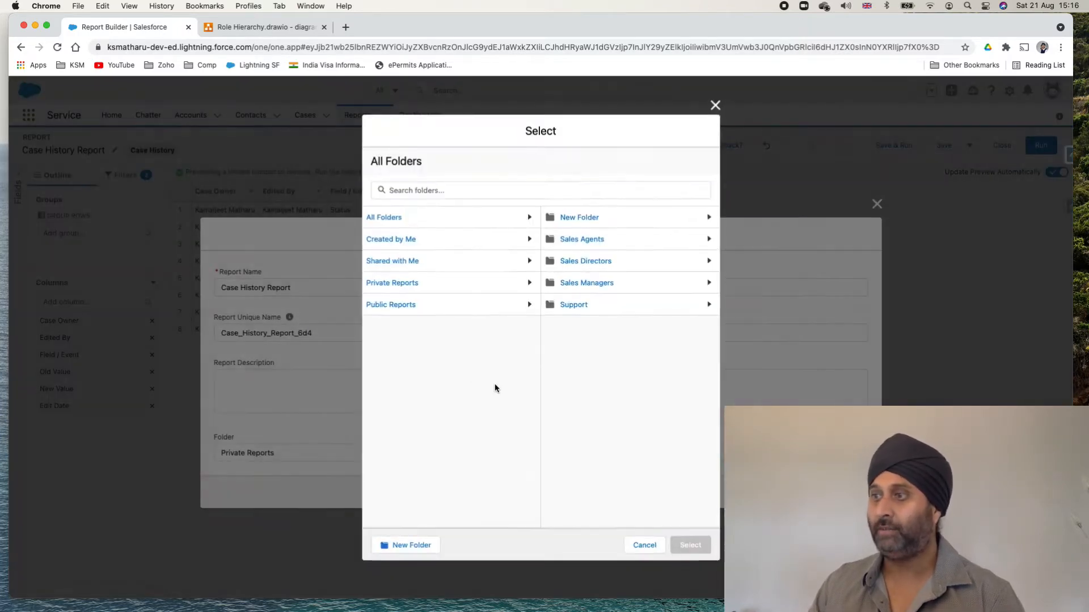
pyautogui.click(569, 304)
pyautogui.click(675, 548)
pyautogui.click(851, 493)
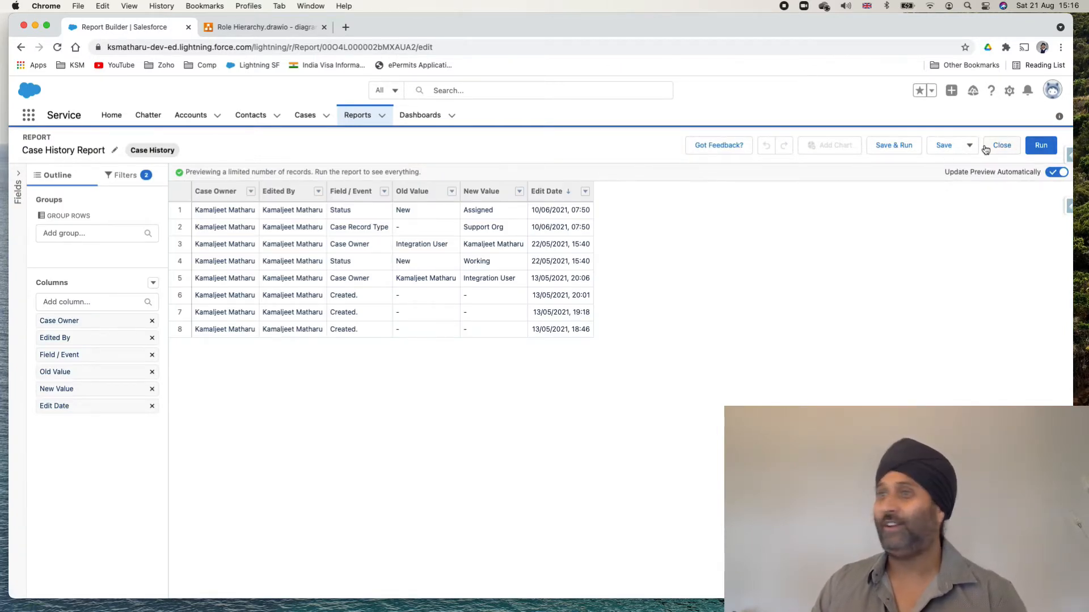
# - Close the Case History Report and start a new report using the Cases report type
pyautogui.click(986, 148)
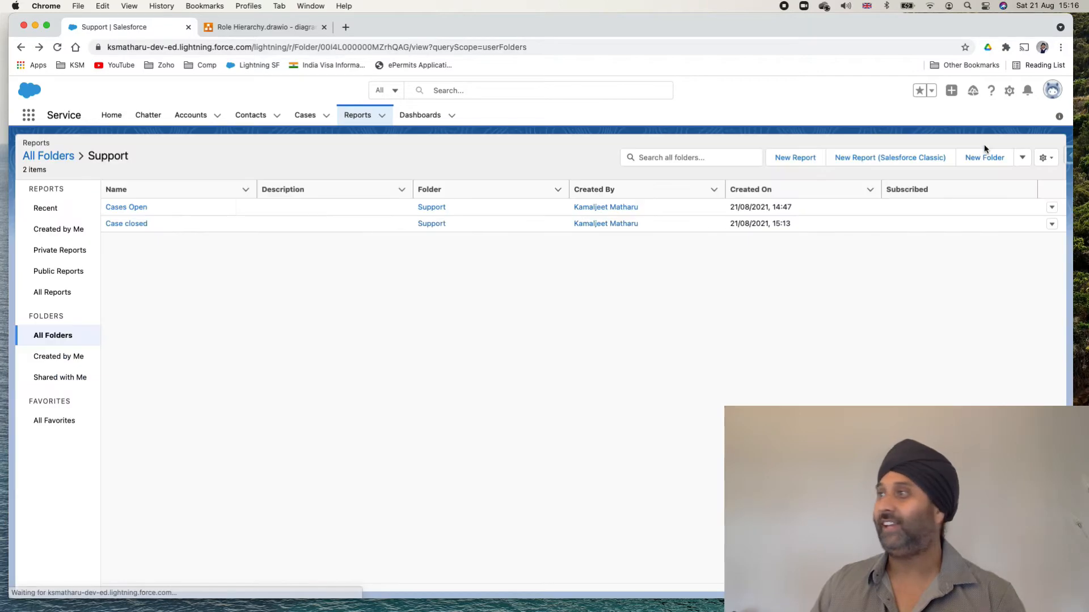
pyautogui.click(807, 160)
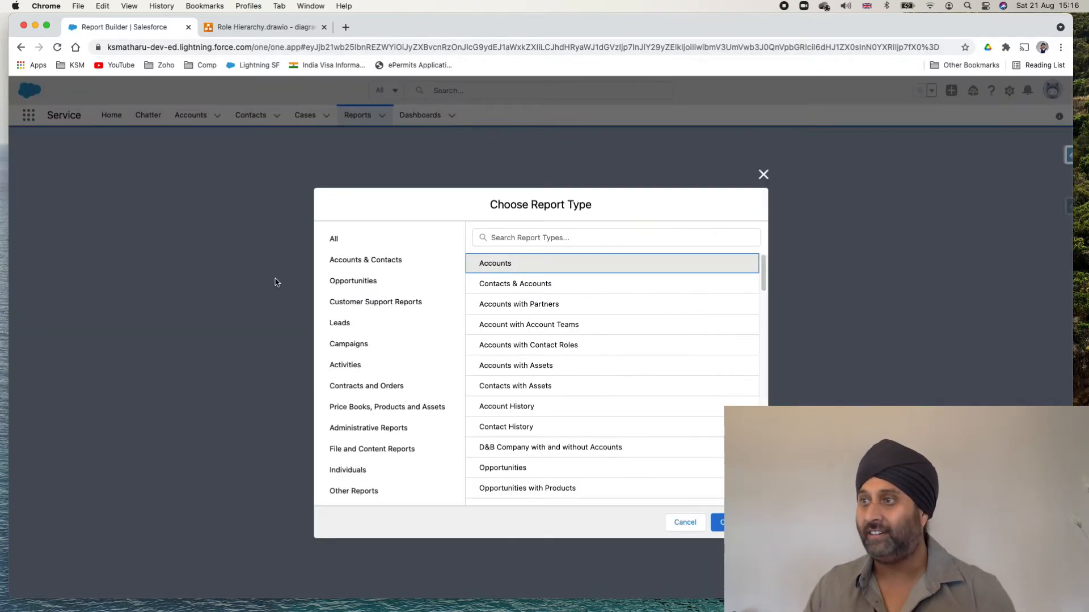
pyautogui.click(493, 237)
pyautogui.write('case')
pyautogui.doubleClick(515, 265)
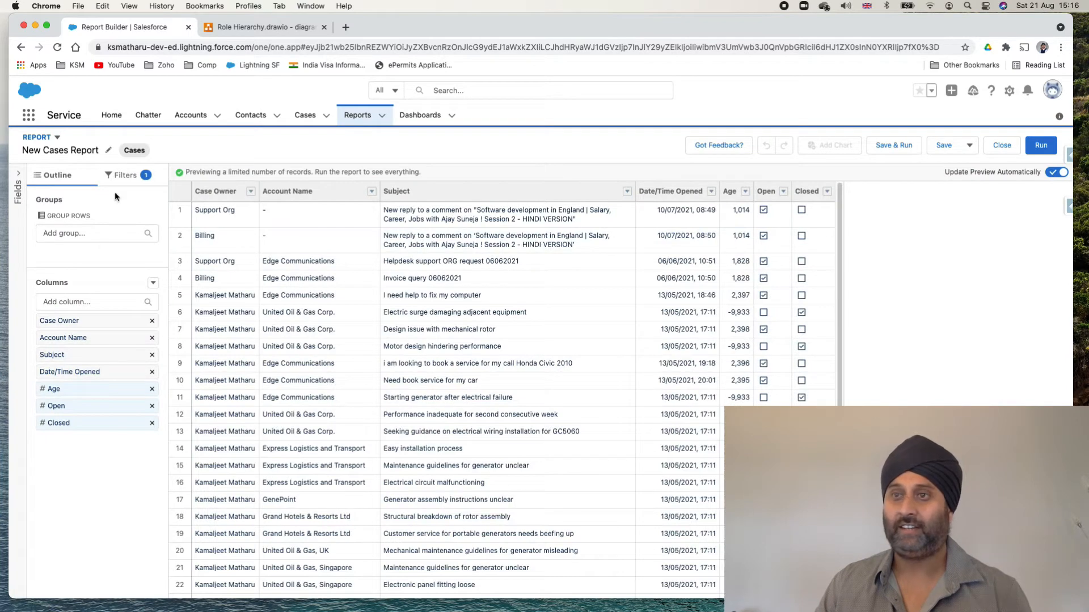
# - Rename the new cases report as "Case Status"
pyautogui.click(88, 233)
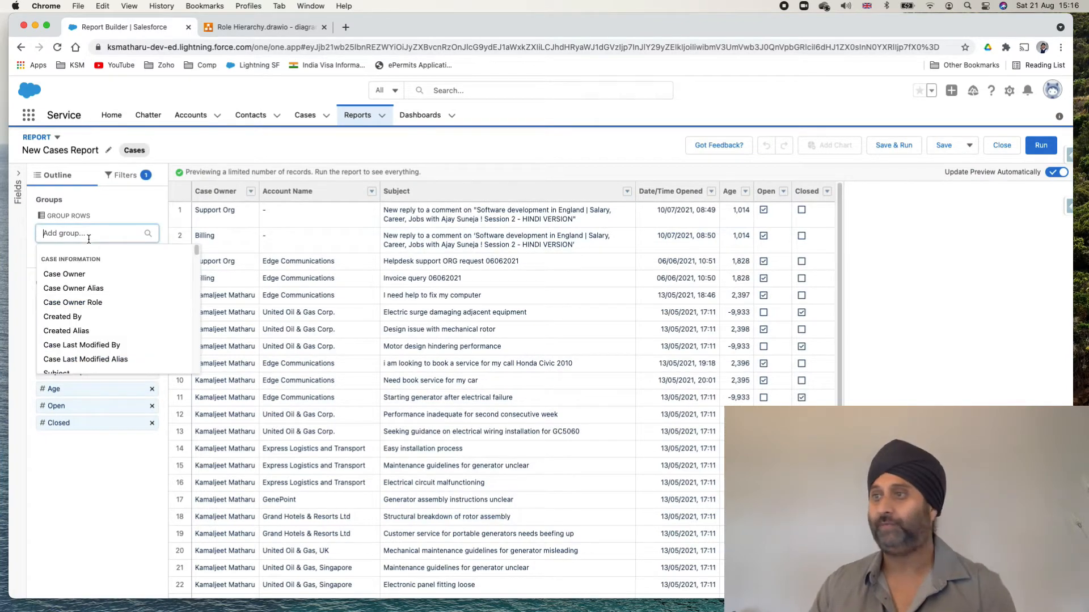
pyautogui.click(291, 146)
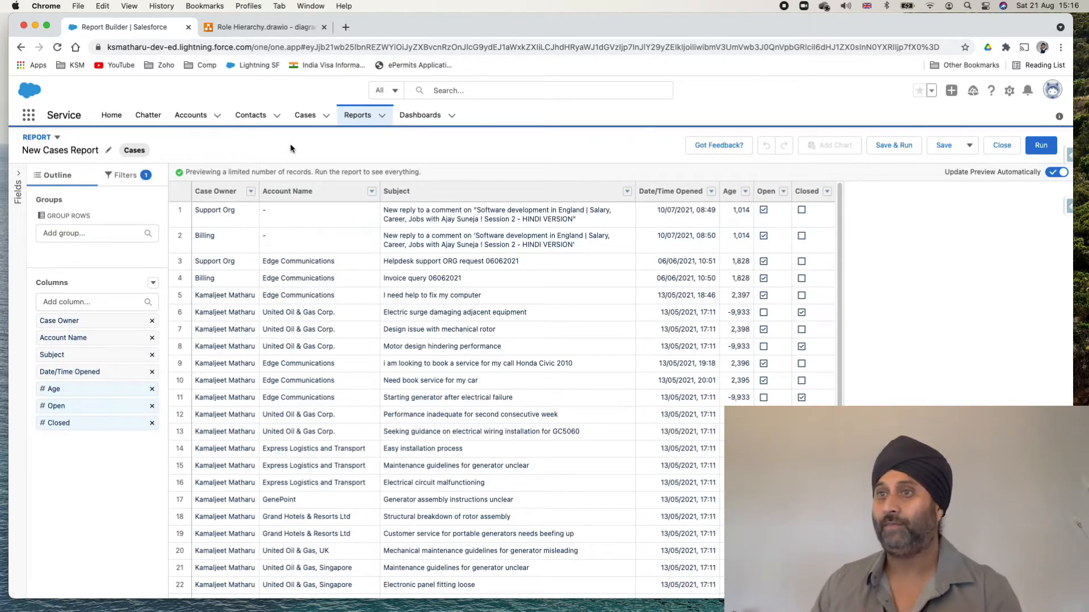
pyautogui.click(108, 150)
pyautogui.write('Case Status')
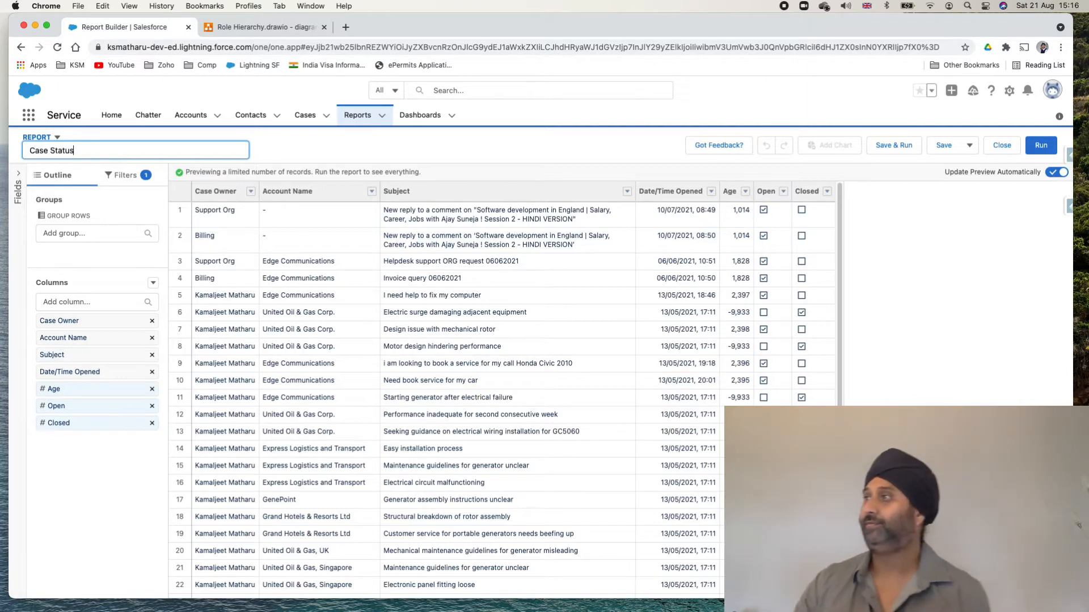
# - Save the Case Status report in the Support folder, keeping the automatically filled unique name
pyautogui.click(944, 145)
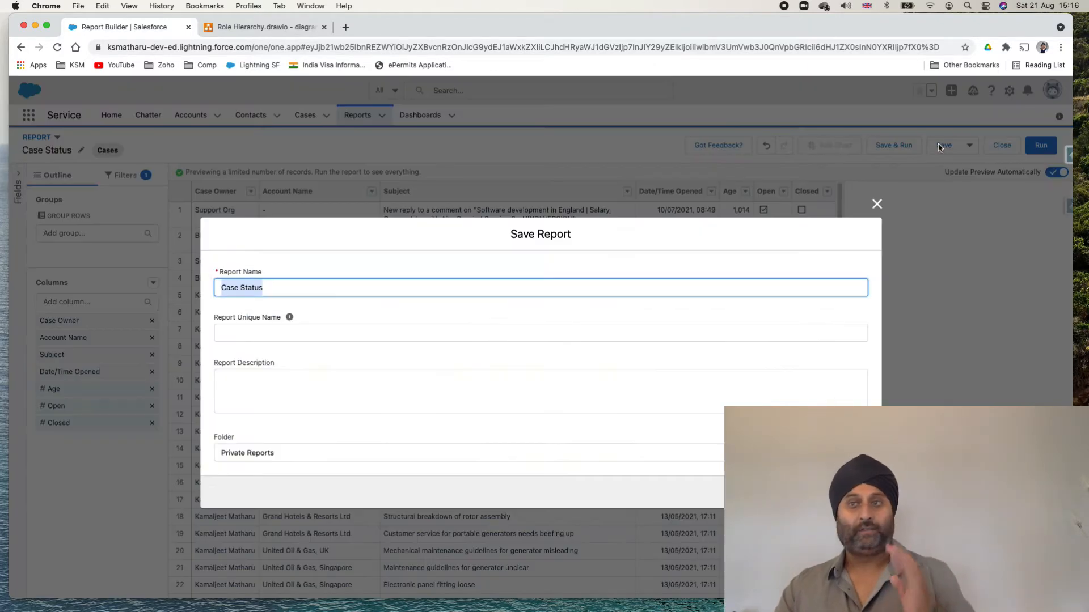
pyautogui.click(322, 334)
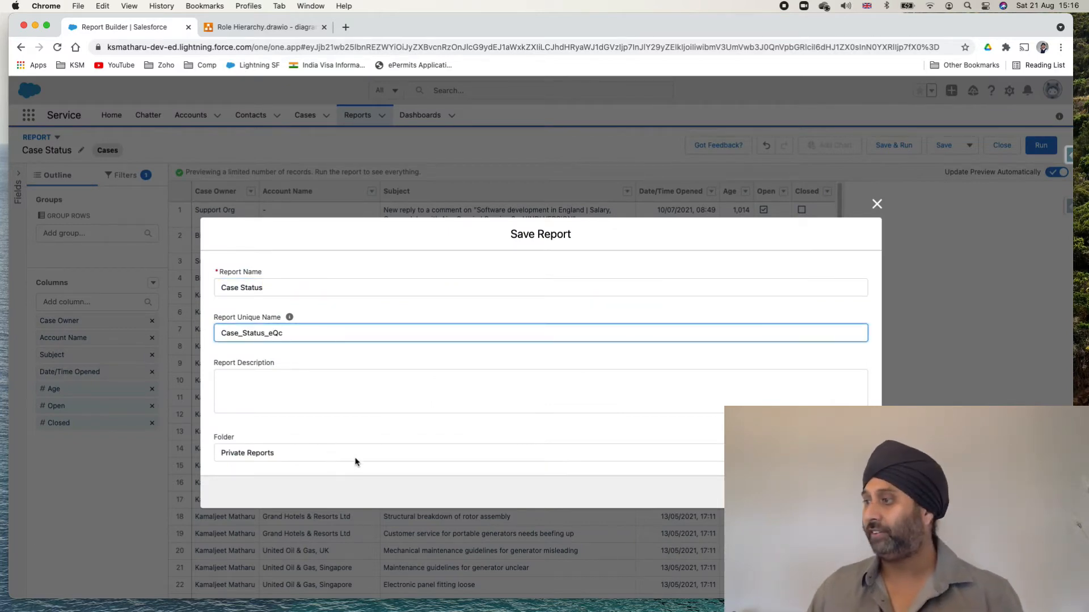
pyautogui.click(835, 453)
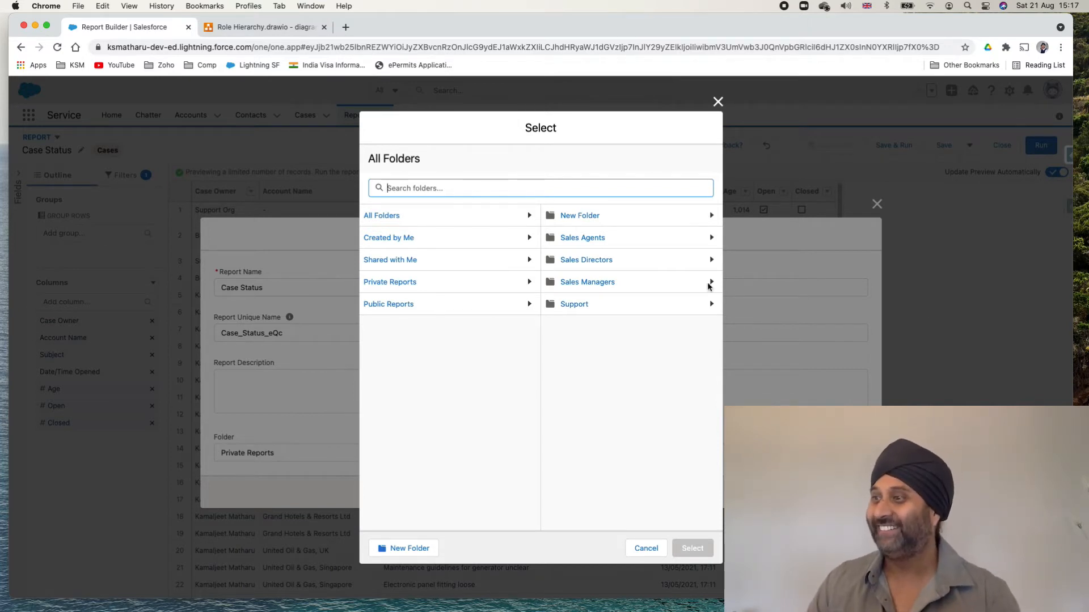
pyautogui.click(583, 305)
pyautogui.click(681, 549)
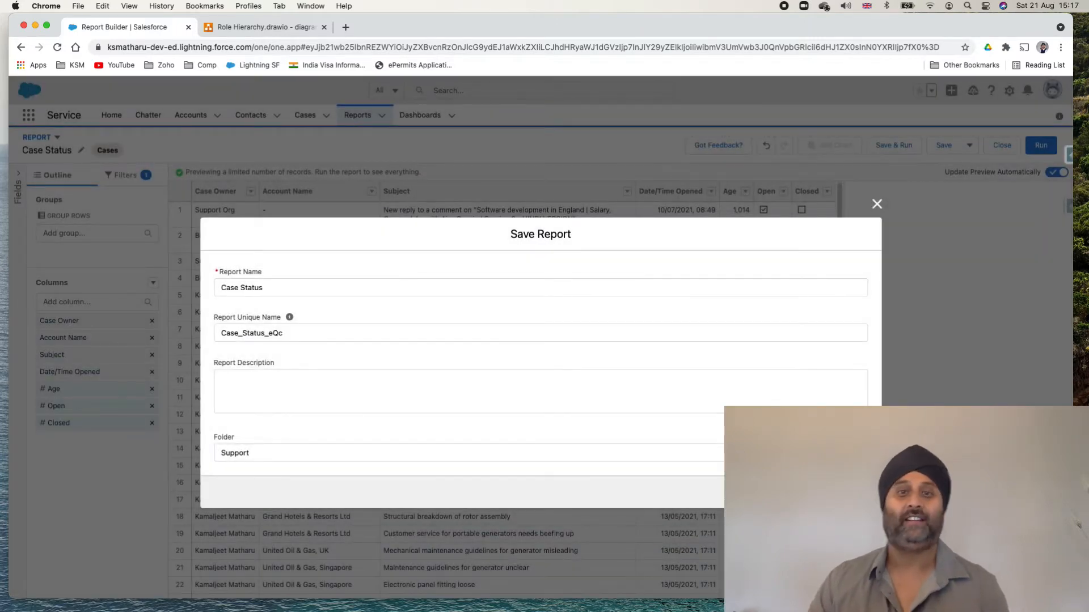
pyautogui.click(852, 492)
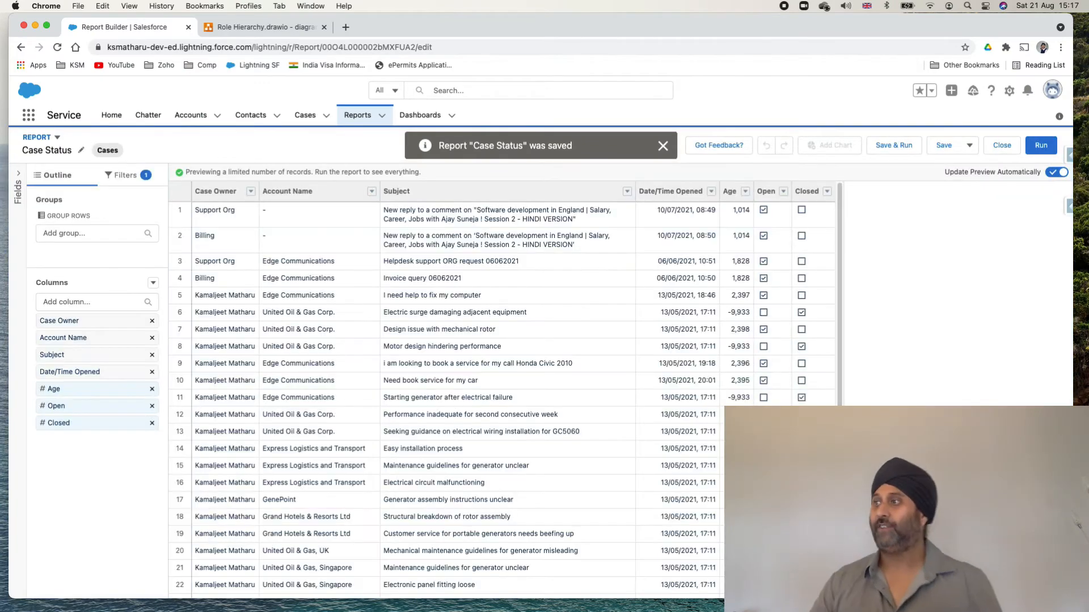
# - Close the Case Status report and reopen the Support folder from the list of all report folders
pyautogui.click(1001, 145)
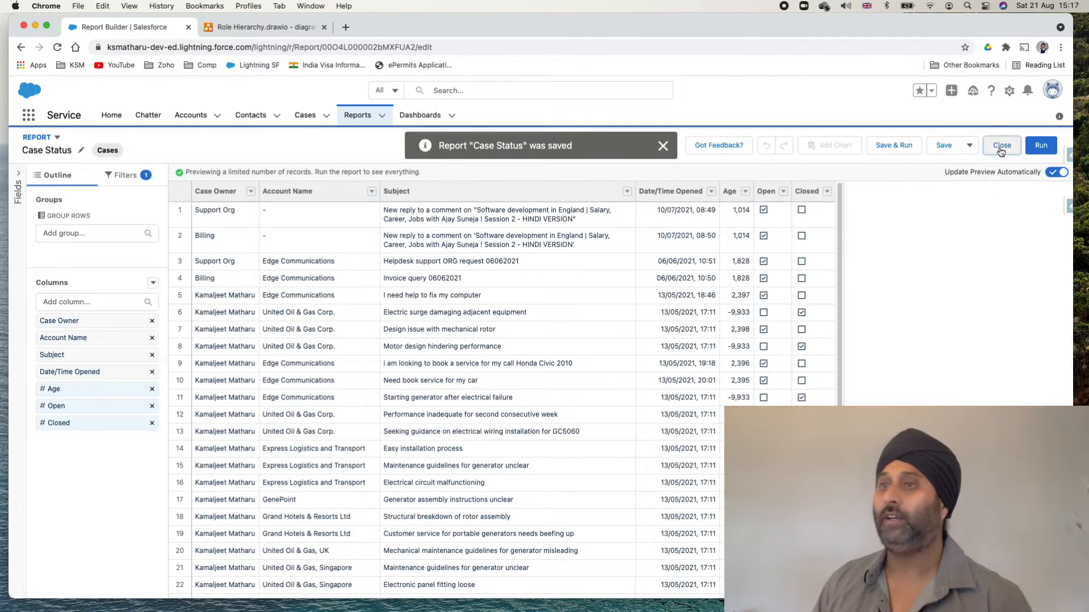
pyautogui.click(66, 335)
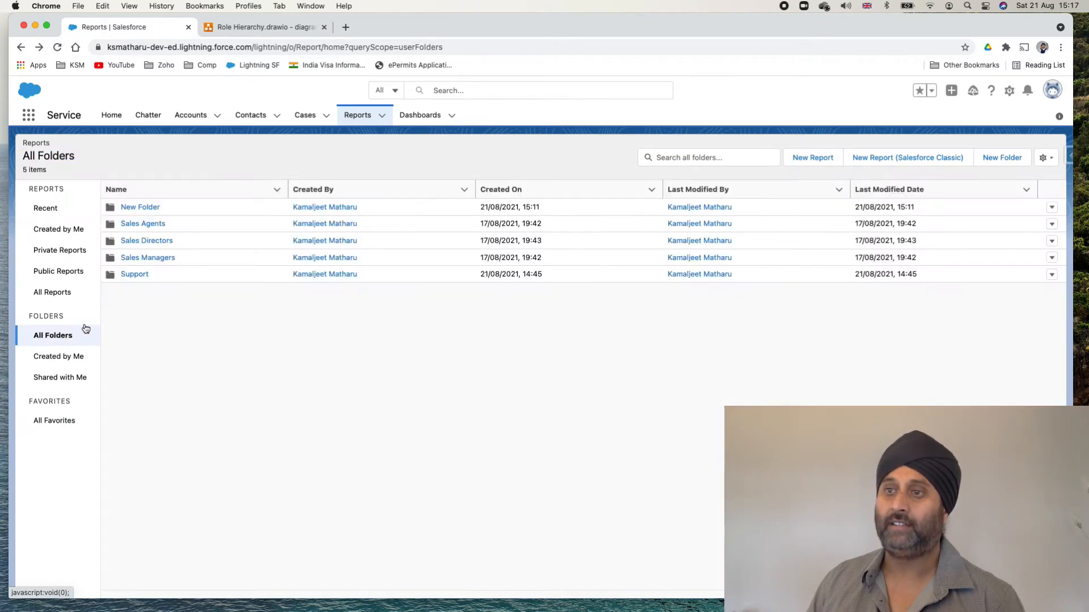
pyautogui.click(130, 276)
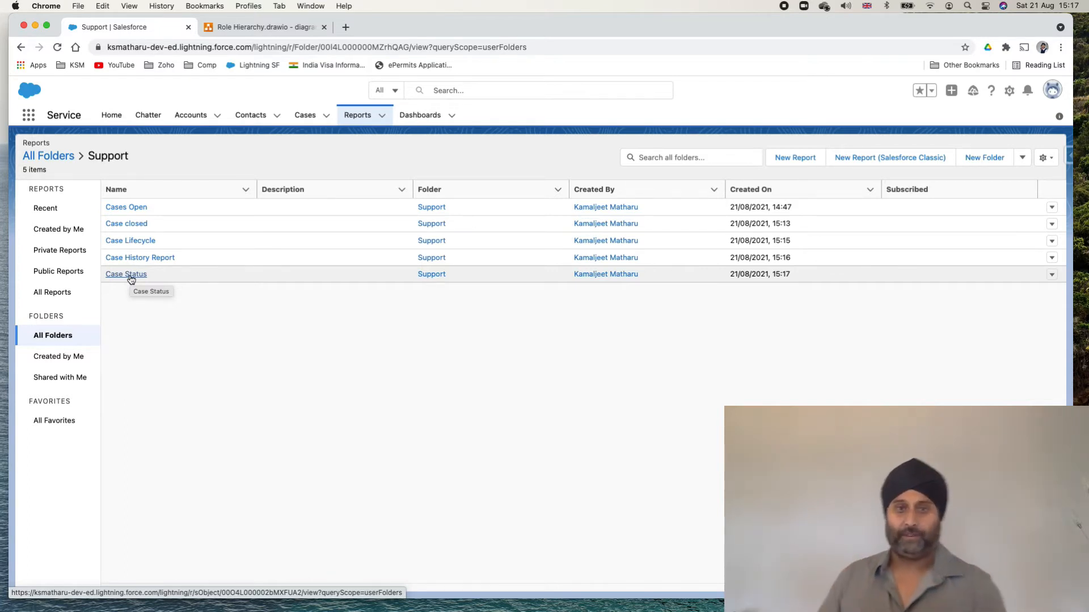
# - Open the Cases Open report from the Support folder for editing and show its filters
pyautogui.click(131, 207)
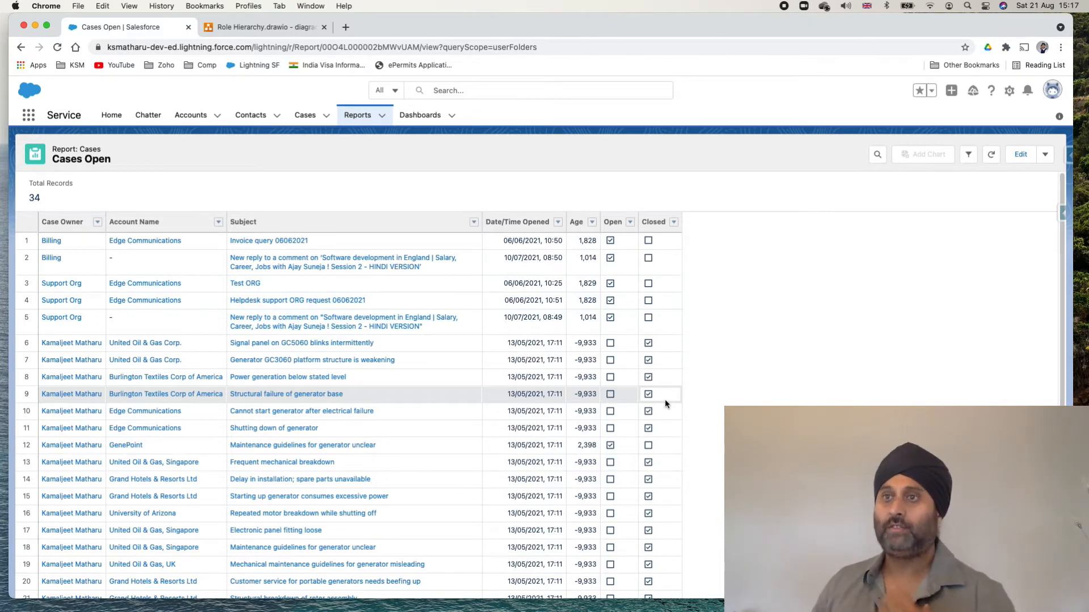
pyautogui.click(1021, 158)
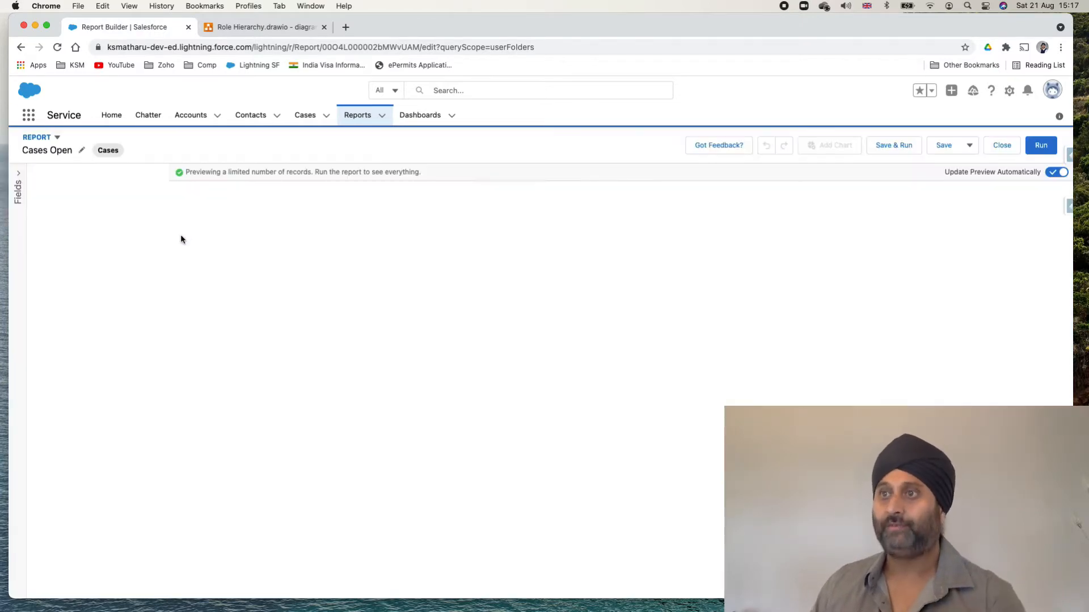
pyautogui.click(126, 176)
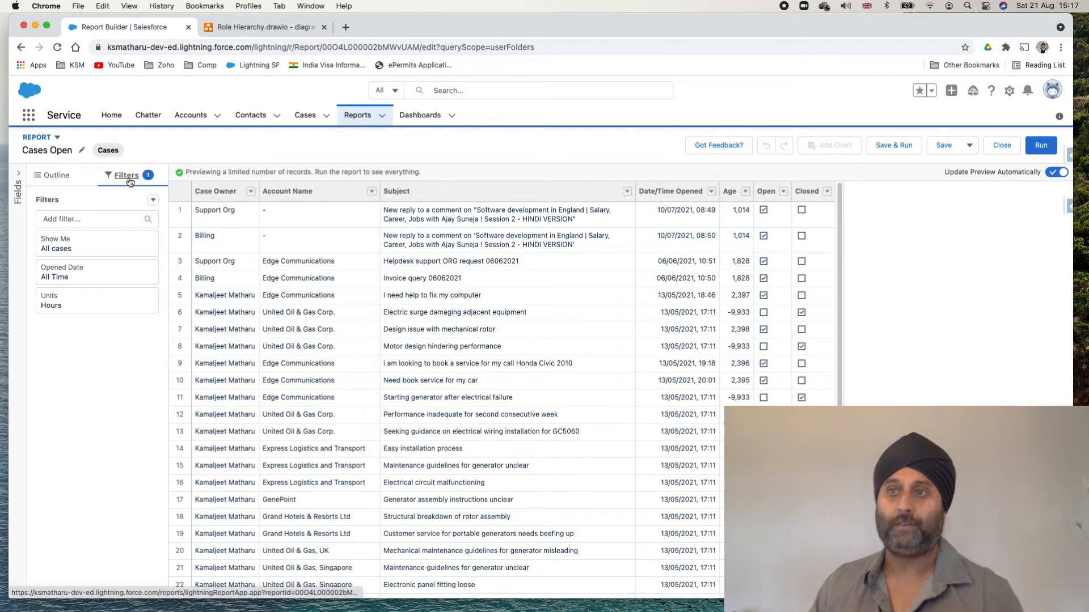
# - Try a Closed equals True filter on the Cases Open report and remove it again
pyautogui.click(55, 220)
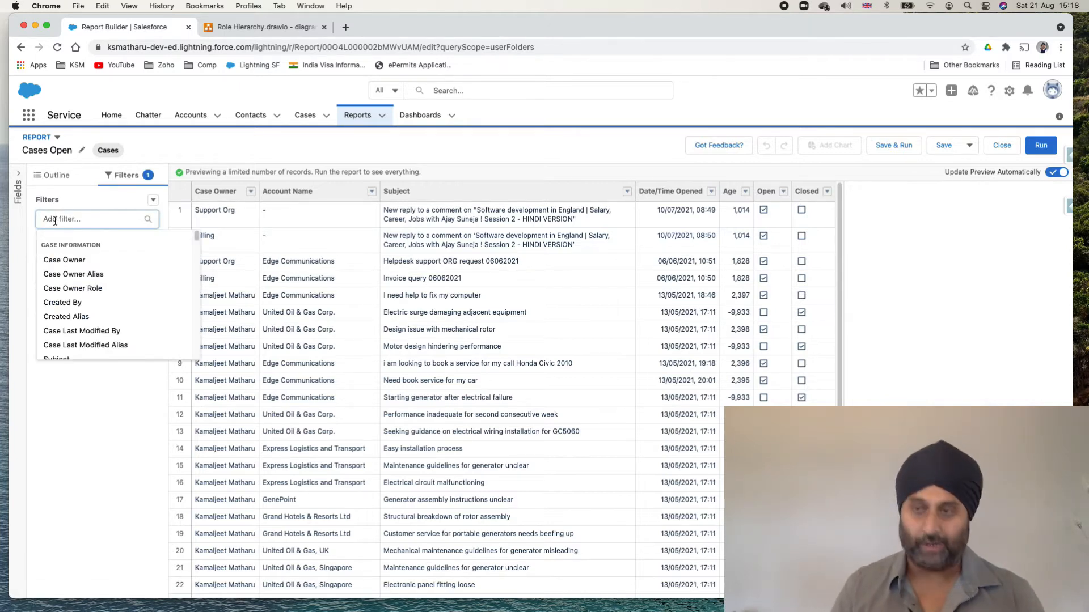
pyautogui.write('close')
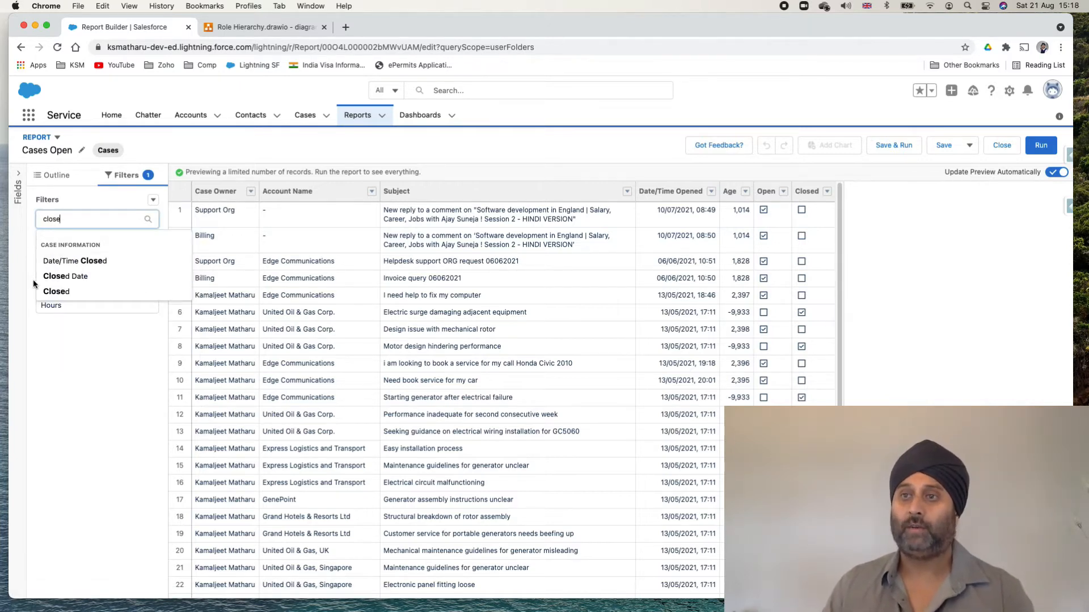
pyautogui.click(55, 294)
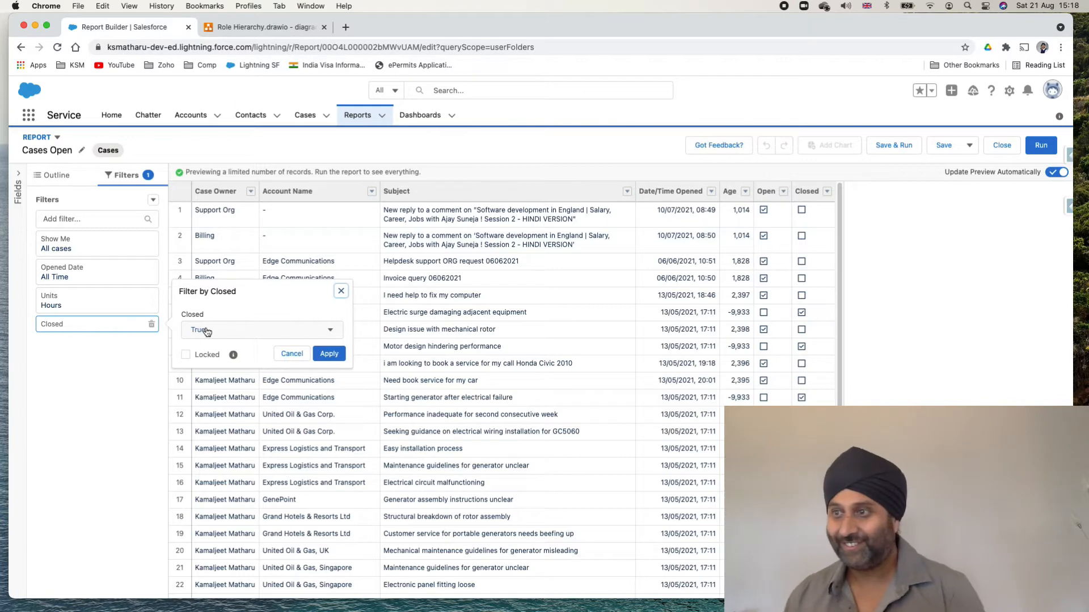
pyautogui.click(328, 354)
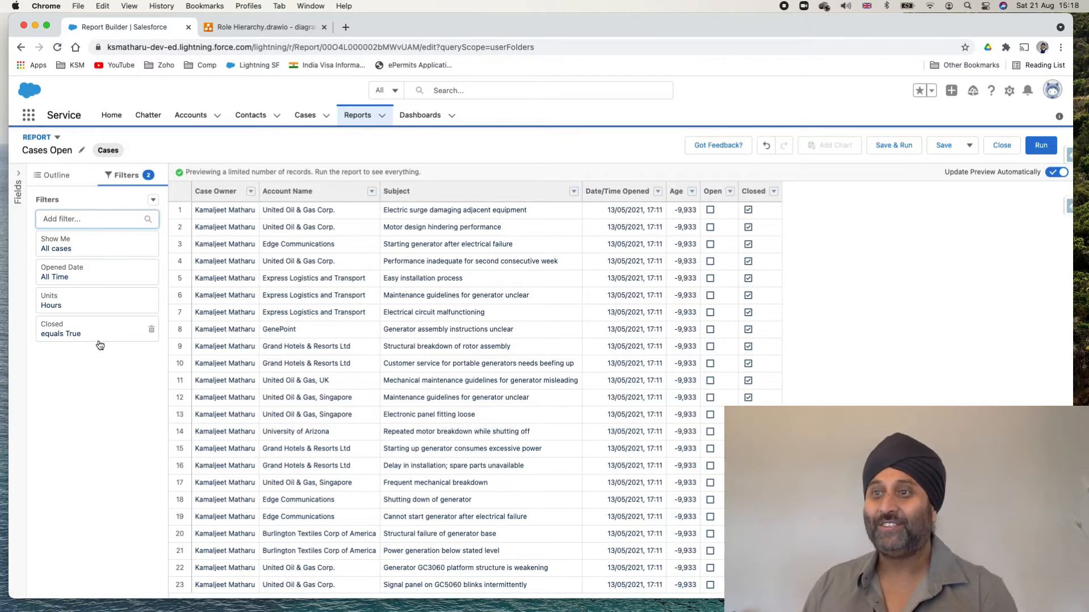
pyautogui.click(151, 330)
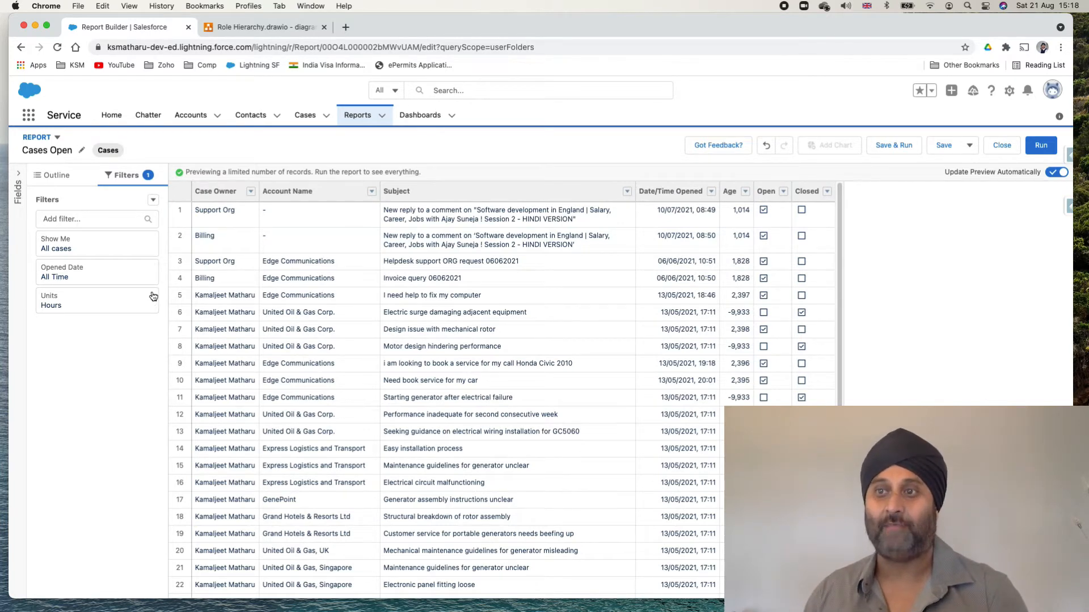
# - Filter the Cases Open report by Open equals True, and save and run it
pyautogui.click(110, 217)
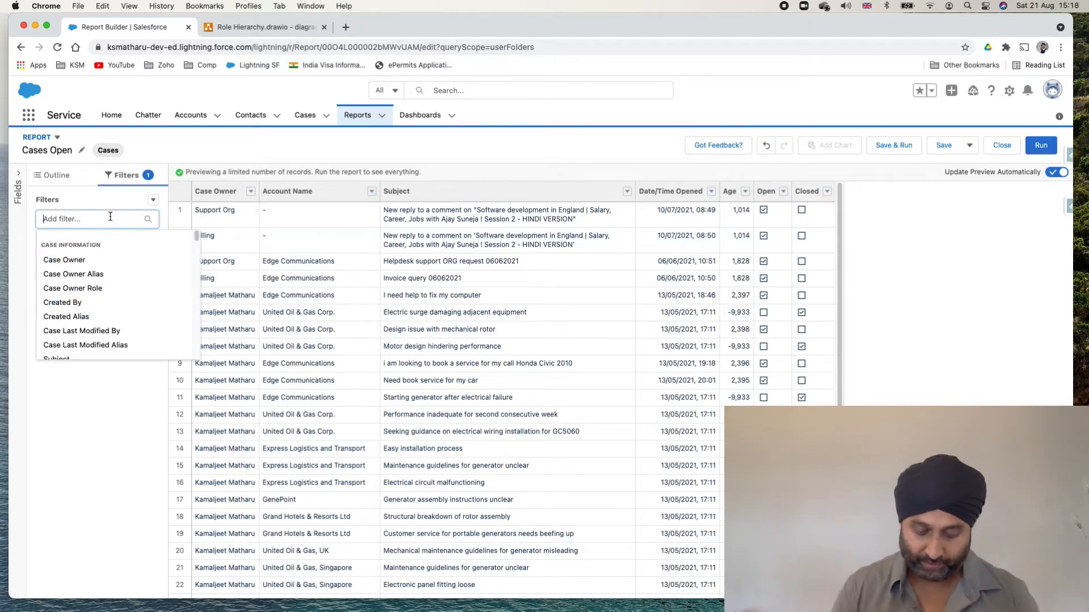
pyautogui.write('ope')
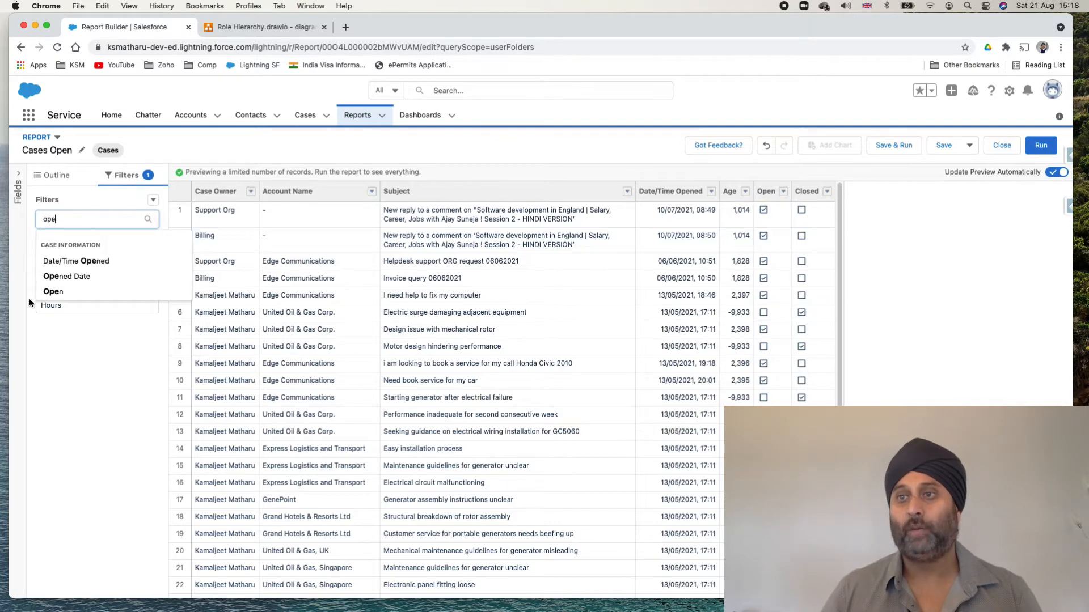
pyautogui.click(53, 292)
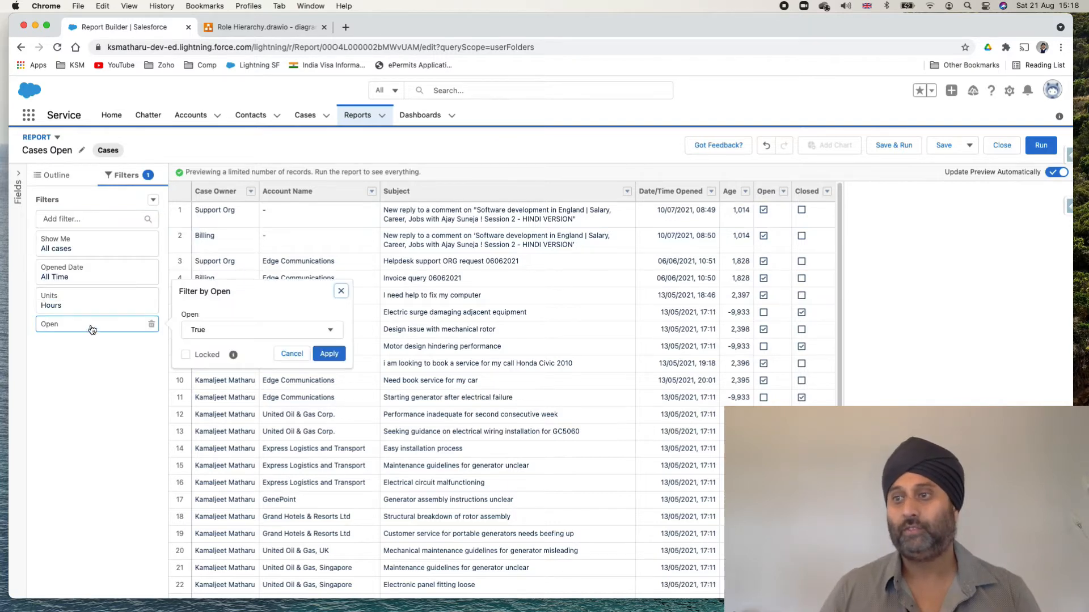
pyautogui.click(321, 358)
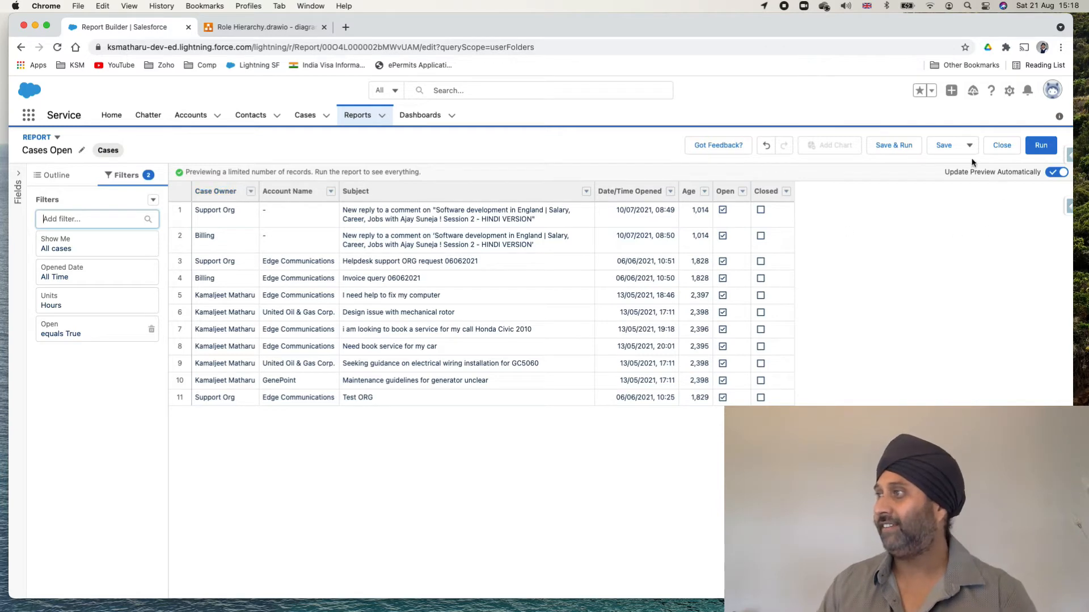
pyautogui.click(931, 151)
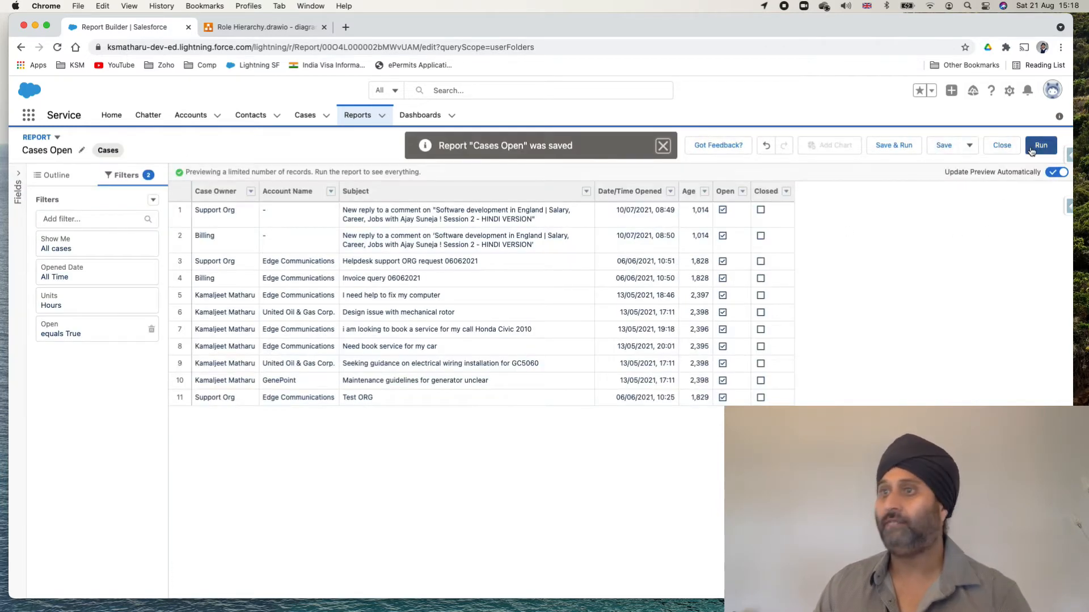
pyautogui.click(1029, 151)
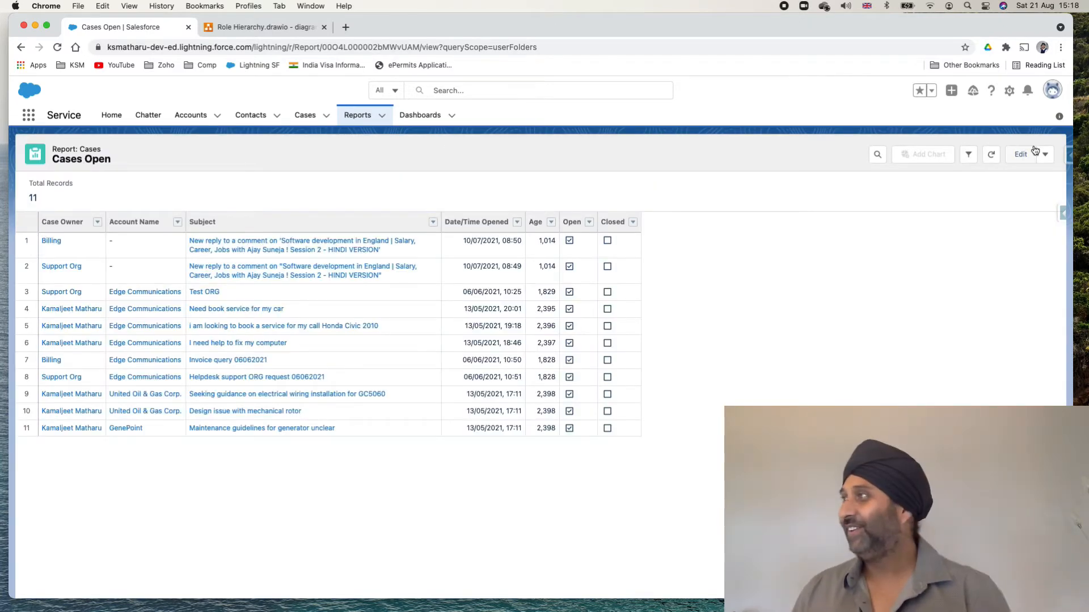
# - Return to the recent reports and open the Case closed report for editing
pyautogui.click(363, 116)
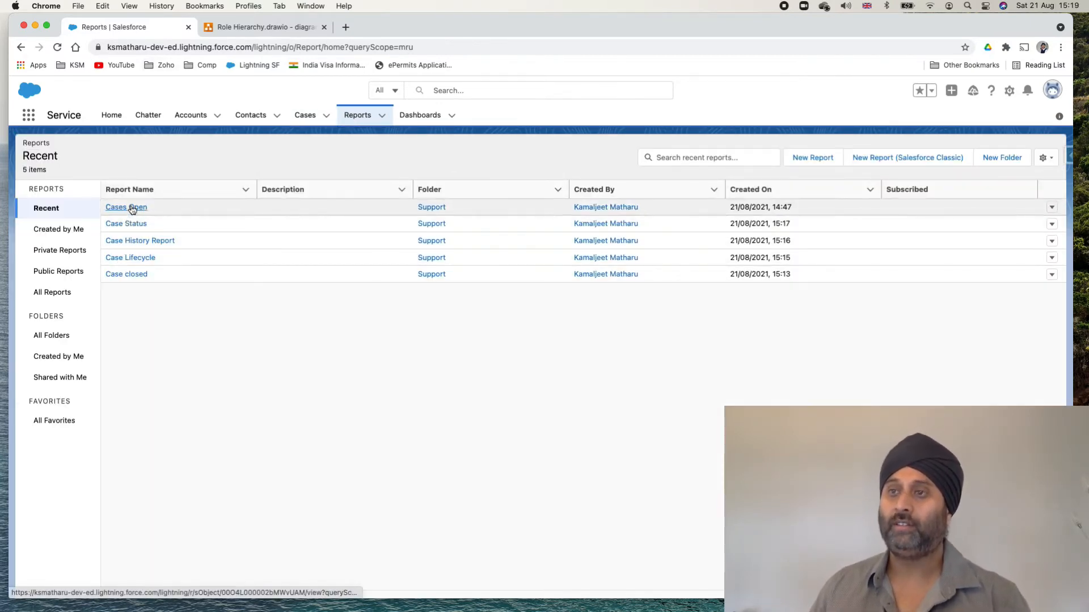
pyautogui.click(134, 274)
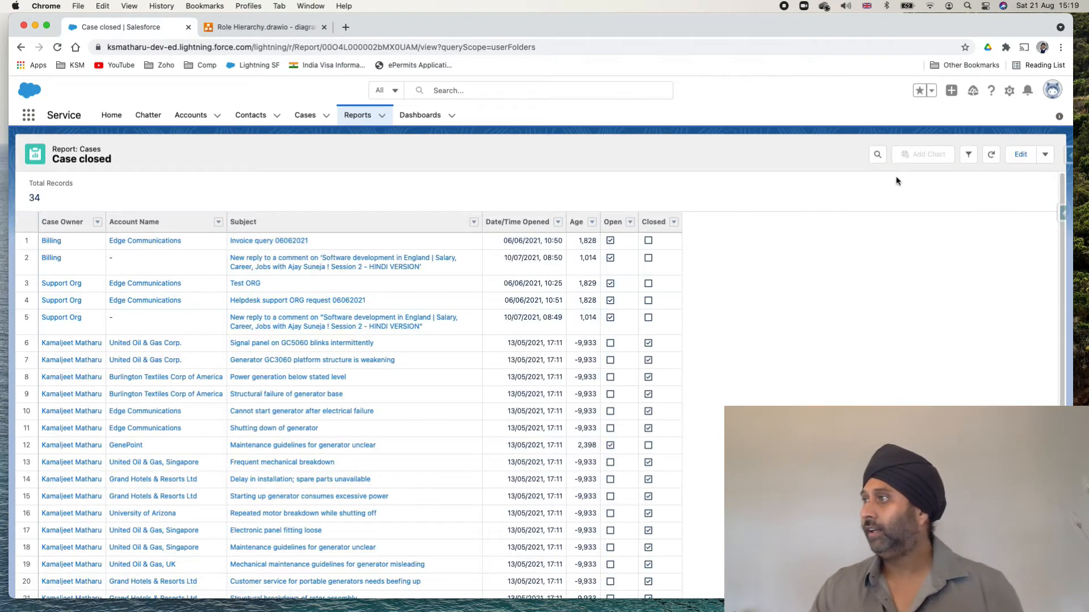
pyautogui.click(1019, 155)
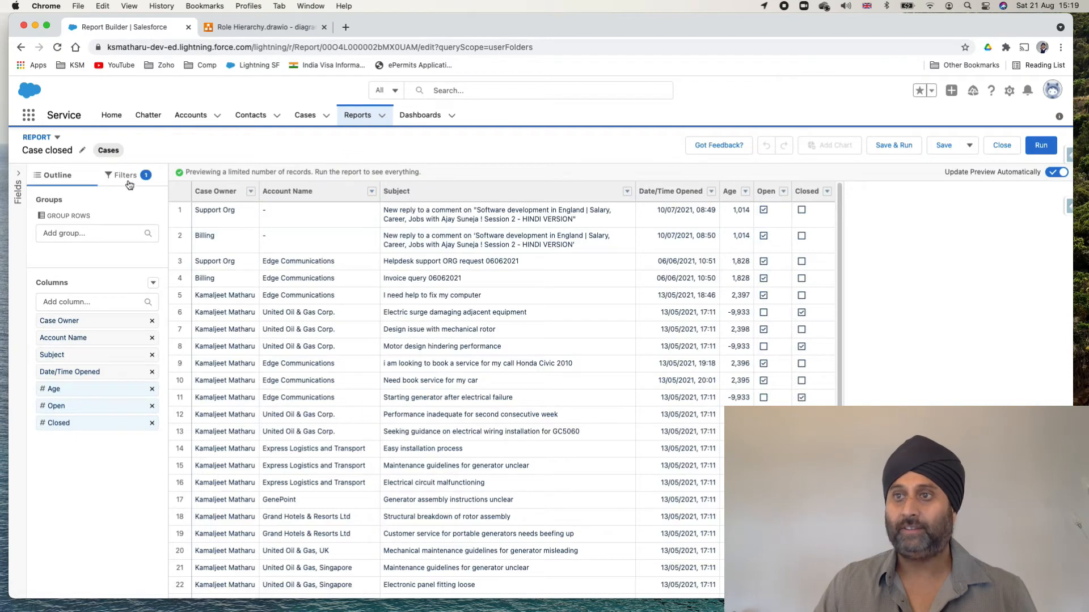
# - Filter the Case closed report by Closed equals True, and save and run it
pyautogui.click(126, 176)
pyautogui.click(75, 219)
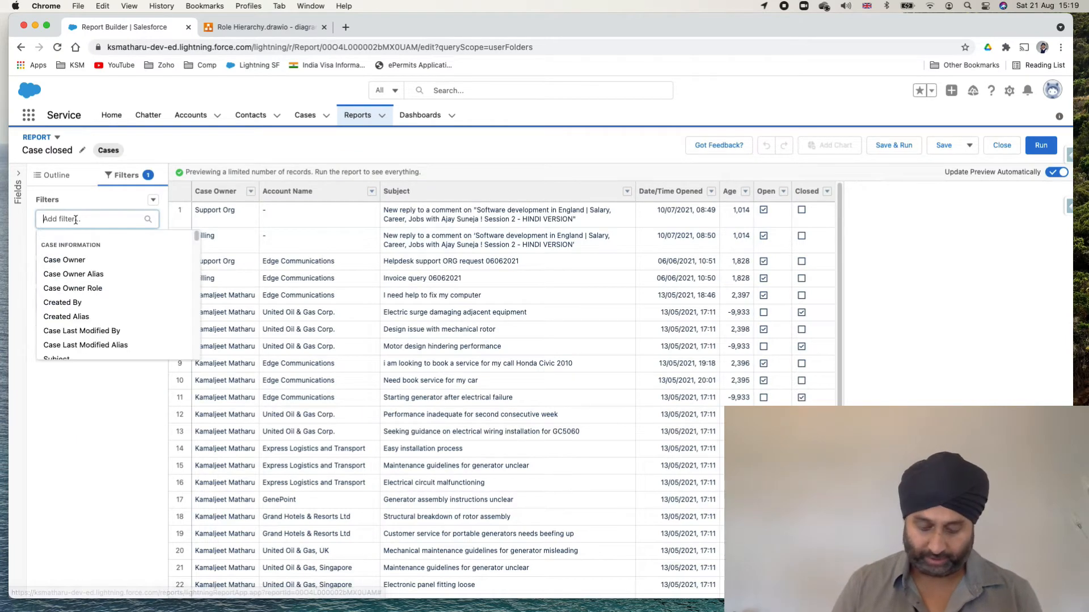
pyautogui.write('closed')
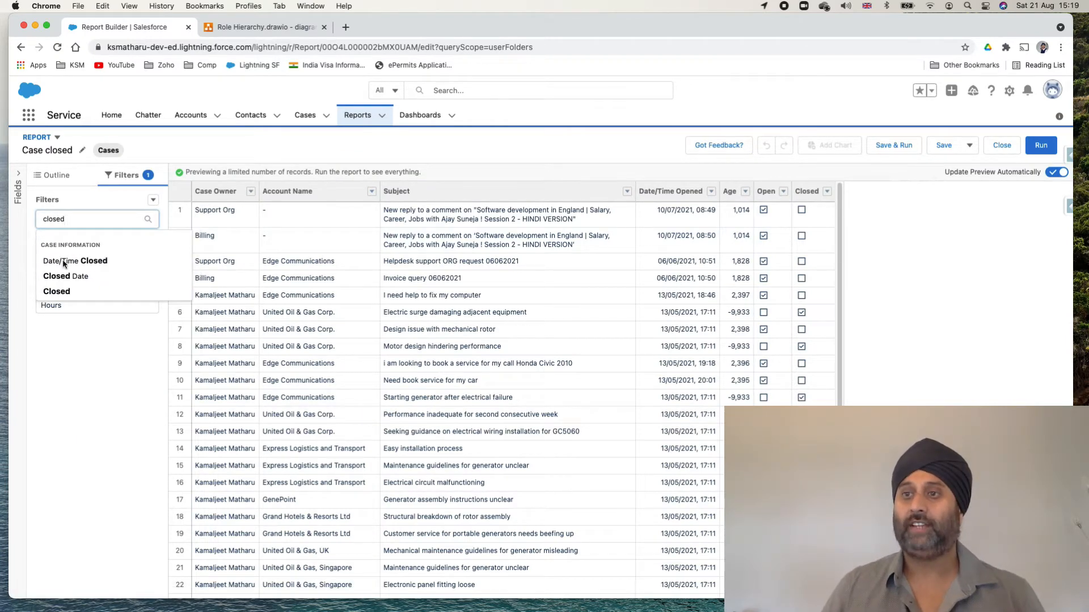
pyautogui.click(62, 292)
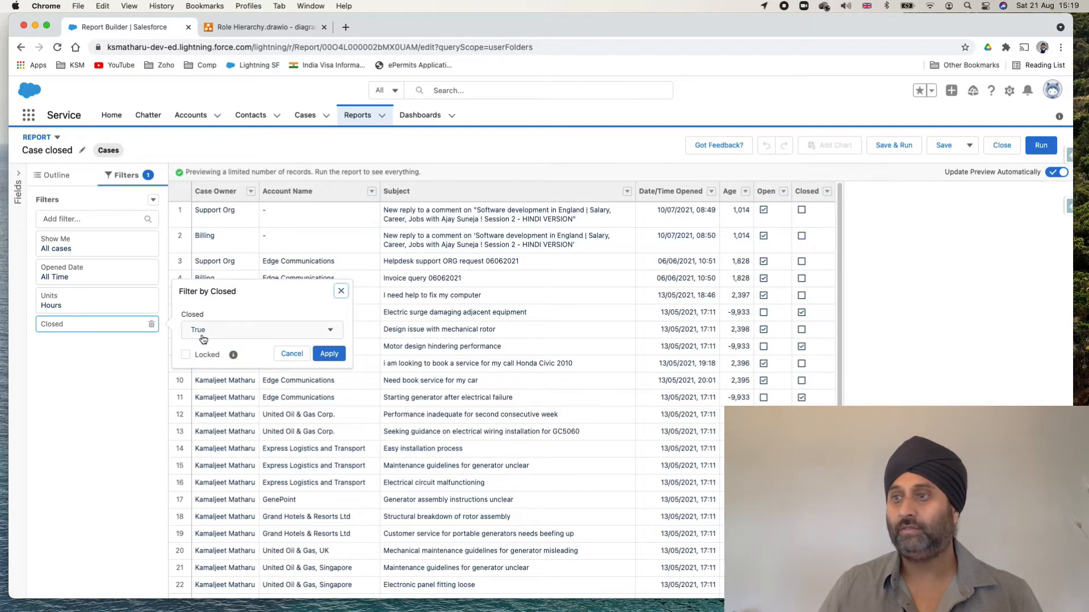
pyautogui.click(329, 353)
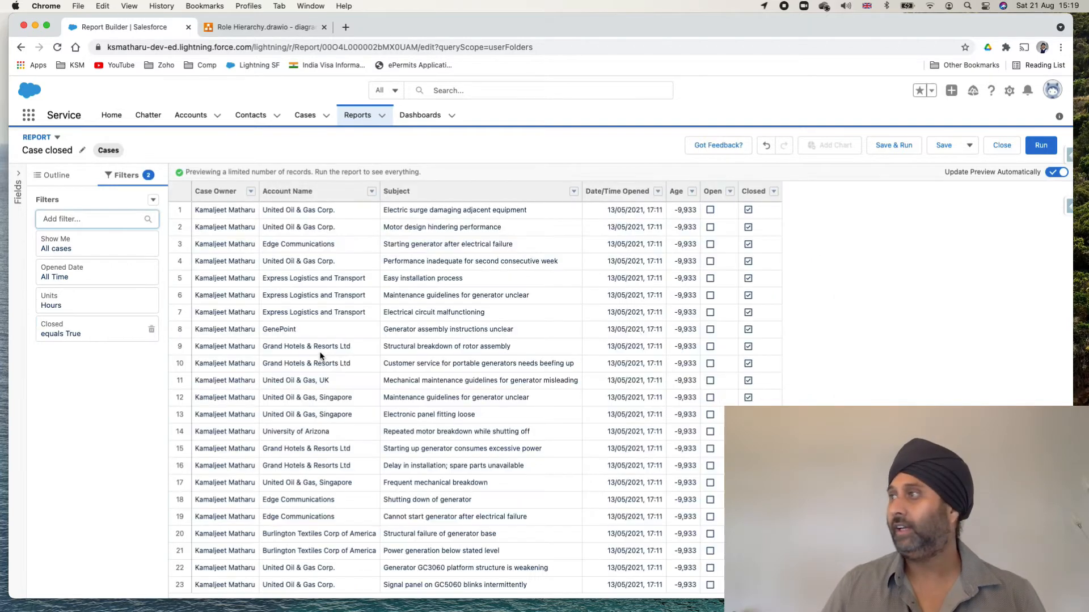
pyautogui.click(942, 145)
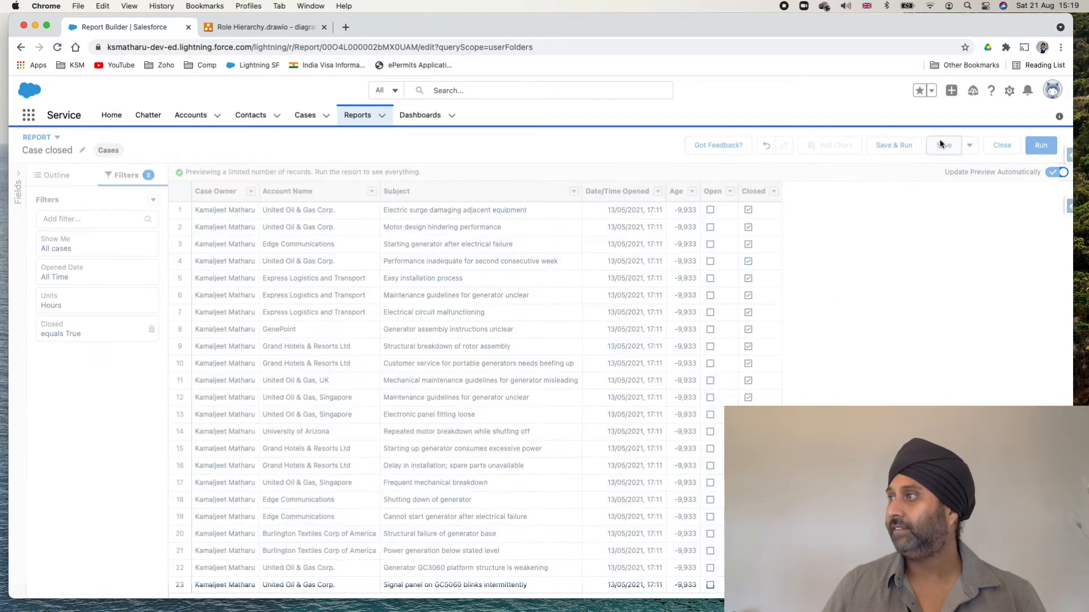
pyautogui.click(1041, 146)
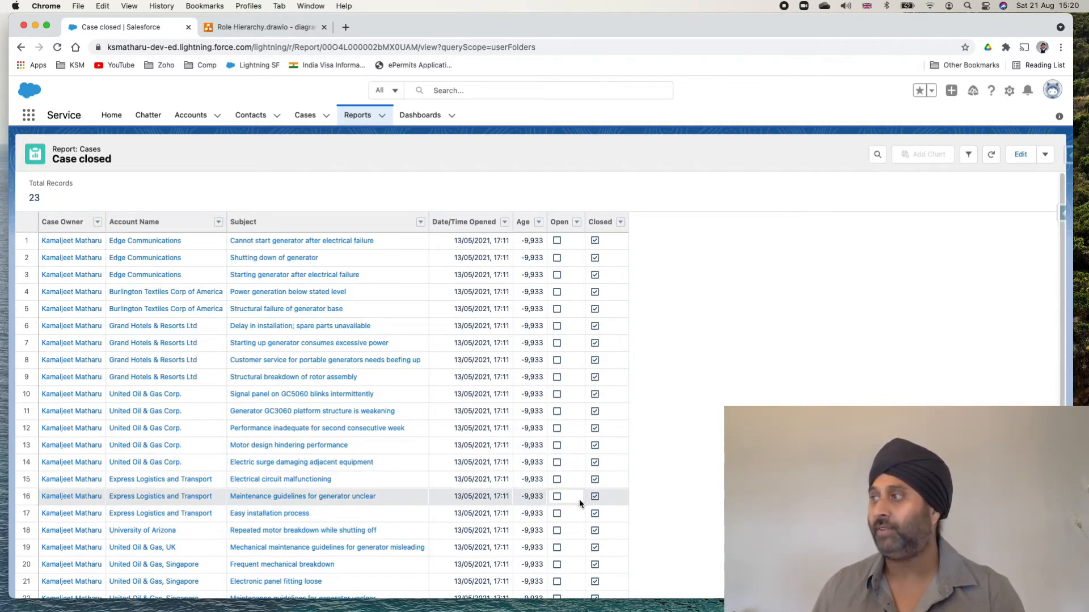
# - Look through the cases listed in the Case closed report
pyautogui.scroll(-1, 579, 499)
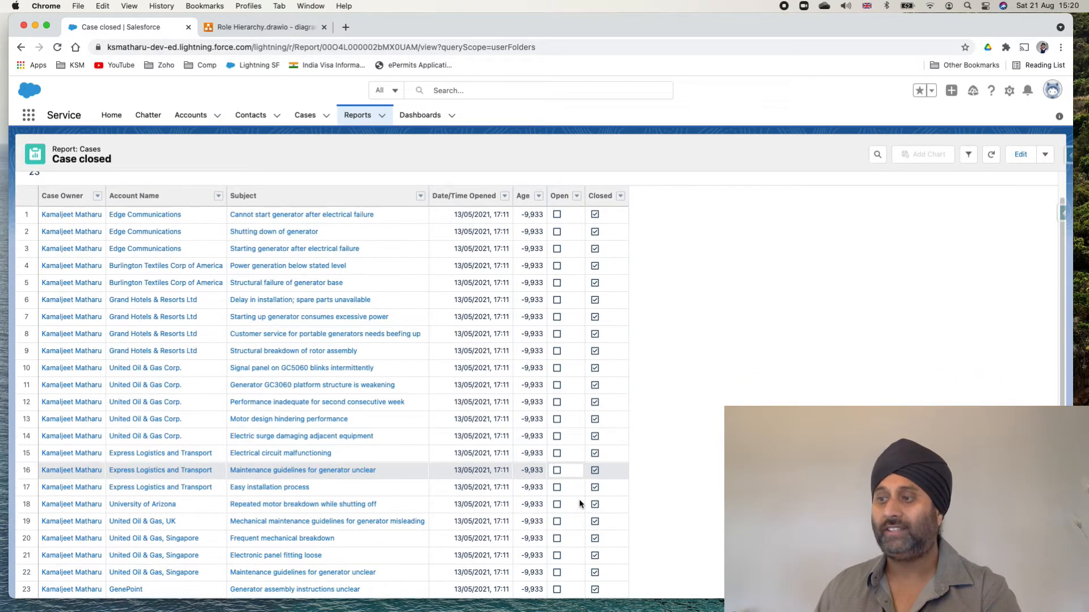
pyautogui.scroll(1, 580, 499)
pyautogui.scroll(-1, 579, 499)
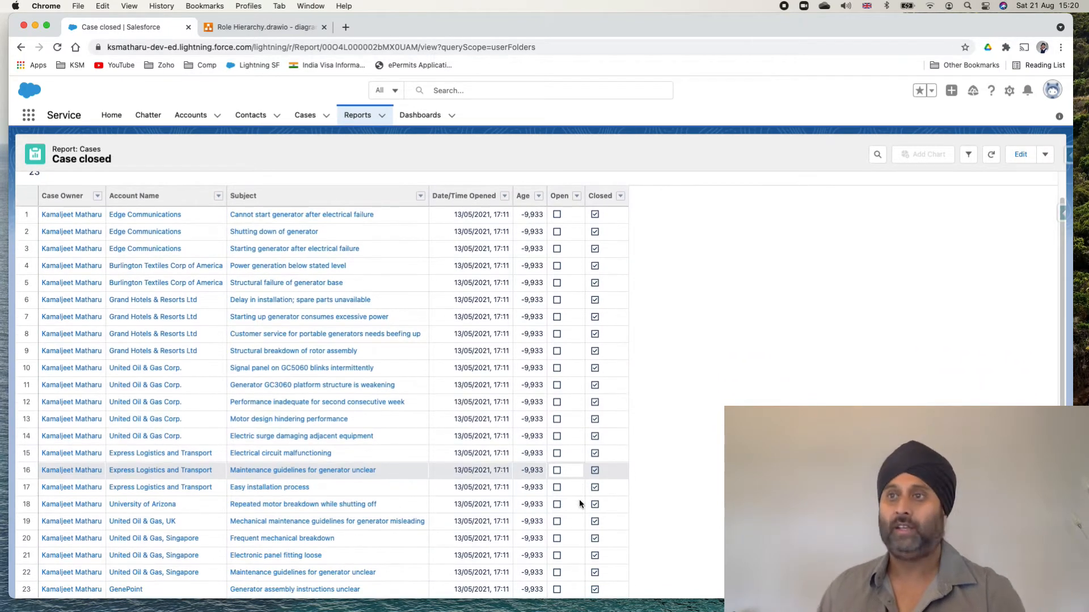
pyautogui.scroll(1, 579, 495)
pyautogui.scroll(-1, 580, 495)
pyautogui.scroll(1, 580, 495)
pyautogui.scroll(-1, 579, 493)
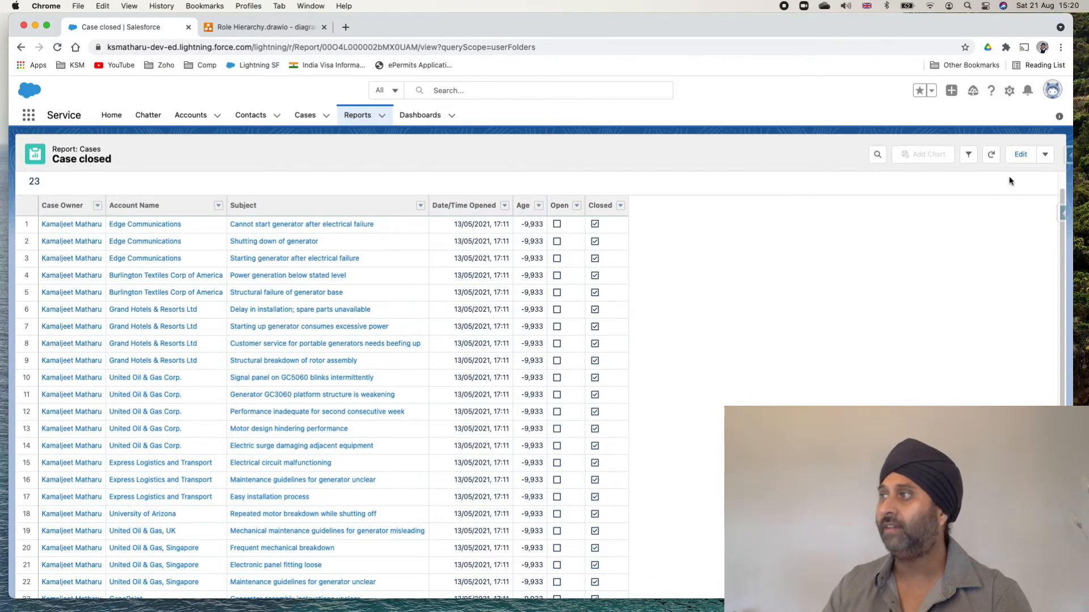
# - Edit the Case closed report and remove its Open, Closed and Age columns
pyautogui.click(1018, 162)
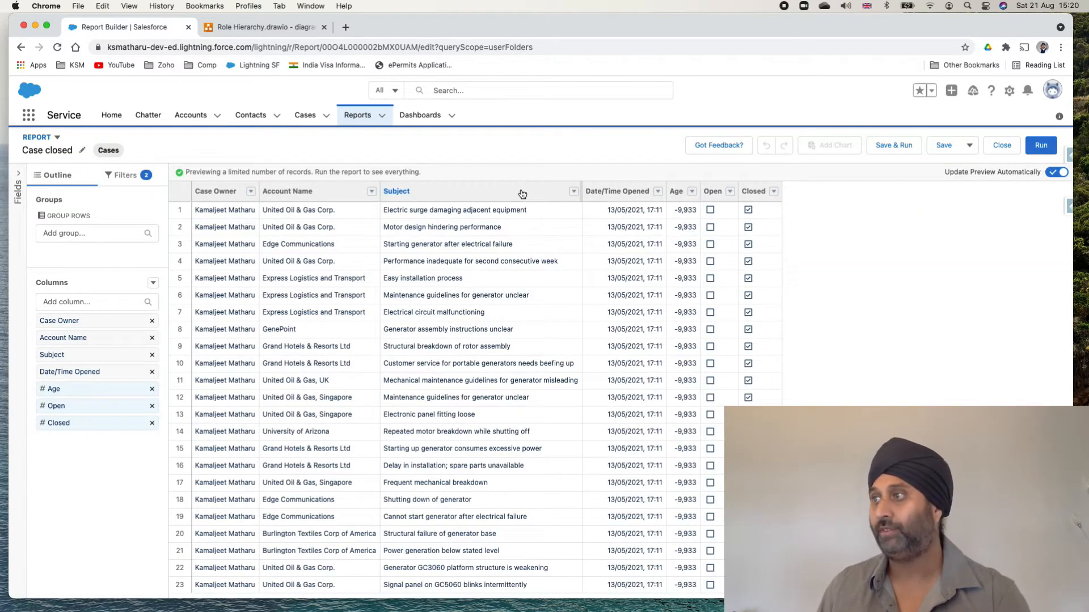
pyautogui.click(730, 192)
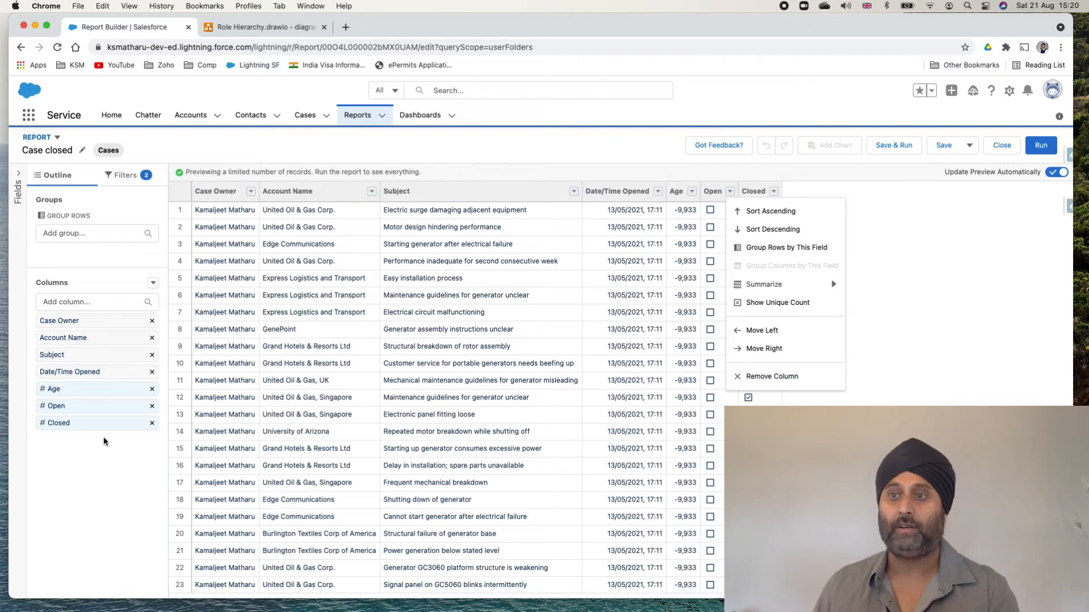
pyautogui.click(152, 406)
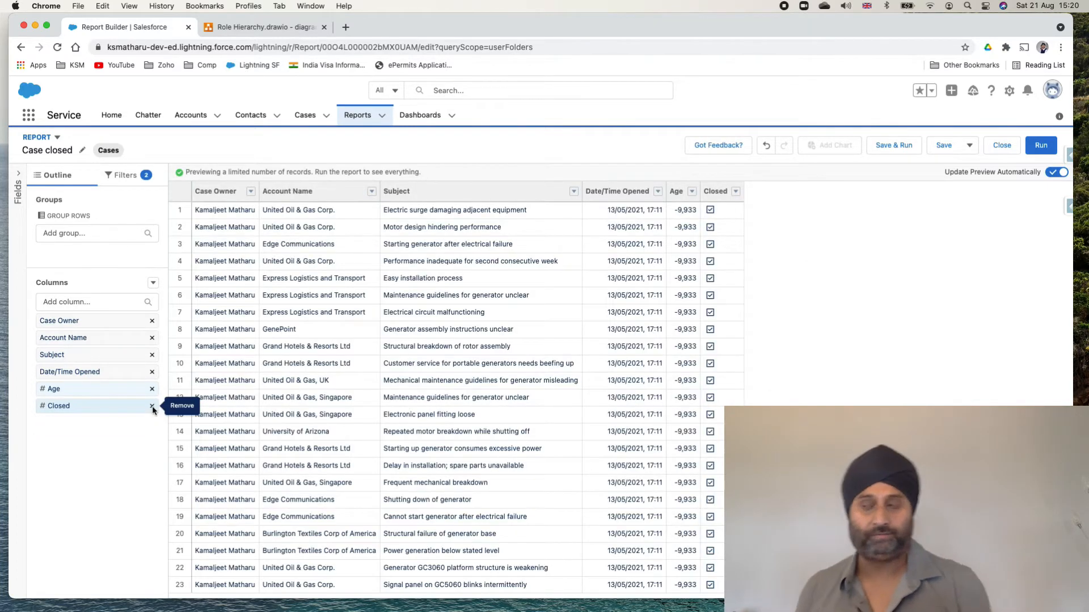
pyautogui.click(152, 406)
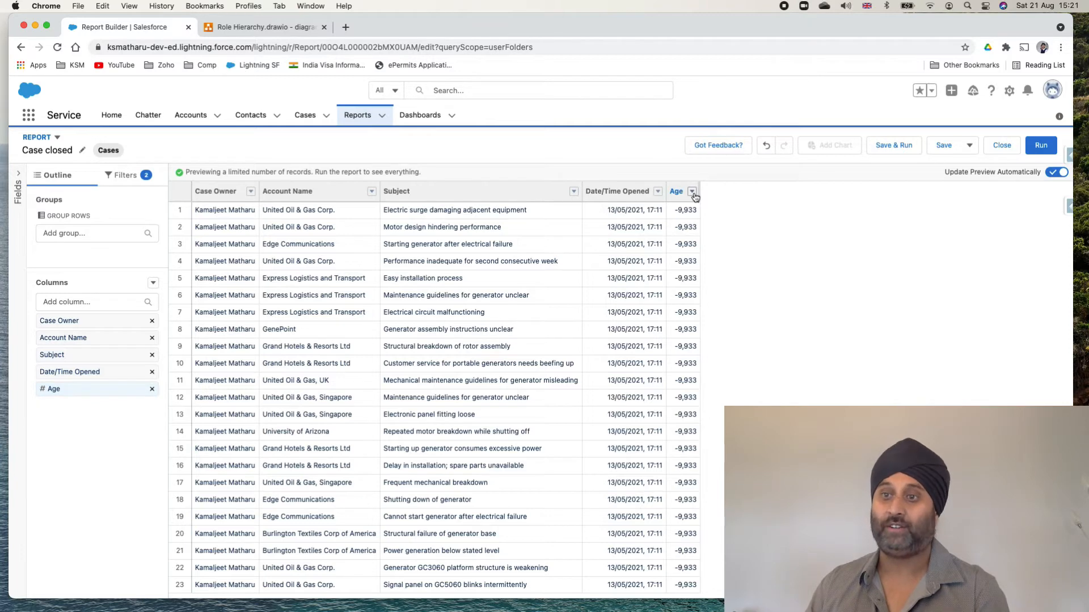
pyautogui.click(151, 389)
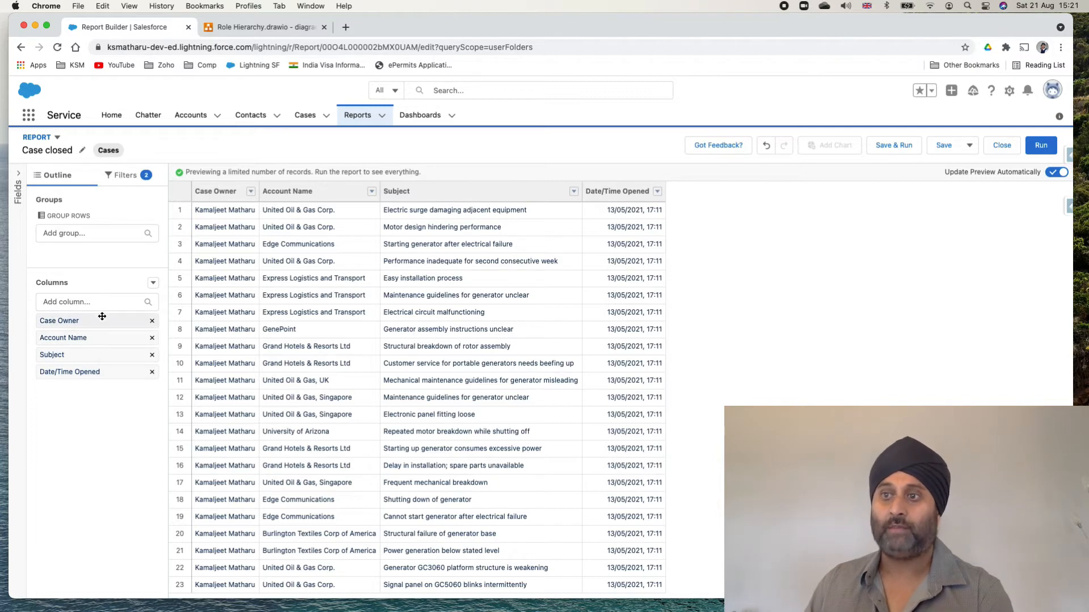
# - Group the Case closed report's rows by Account Name and remove the Case Owner column
pyautogui.moveTo(92, 340); pyautogui.dragTo(93, 249)
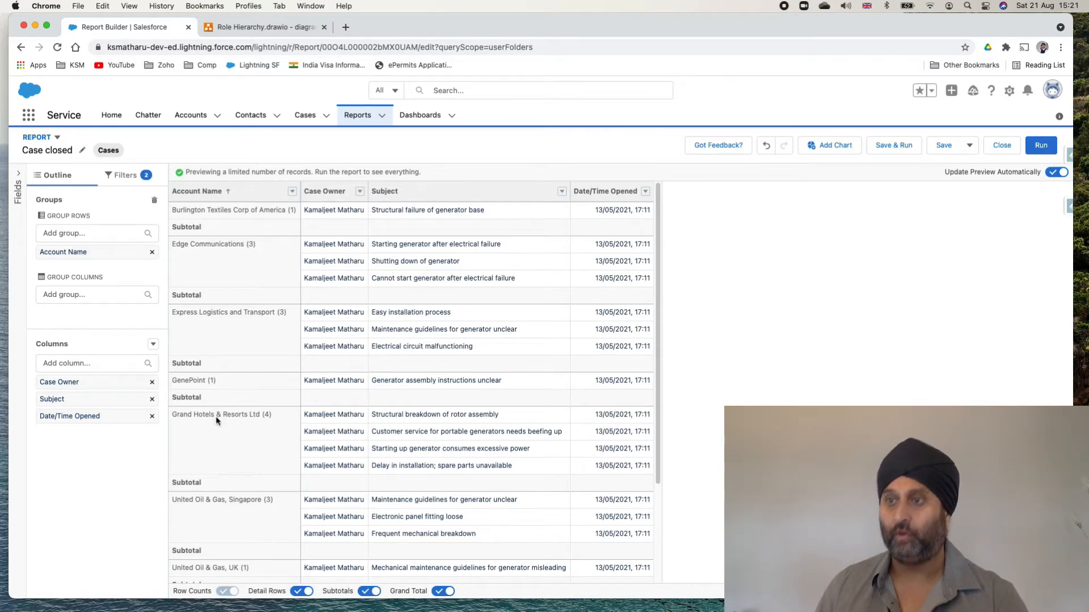
pyautogui.moveTo(216, 420); pyautogui.dragTo(238, 420)
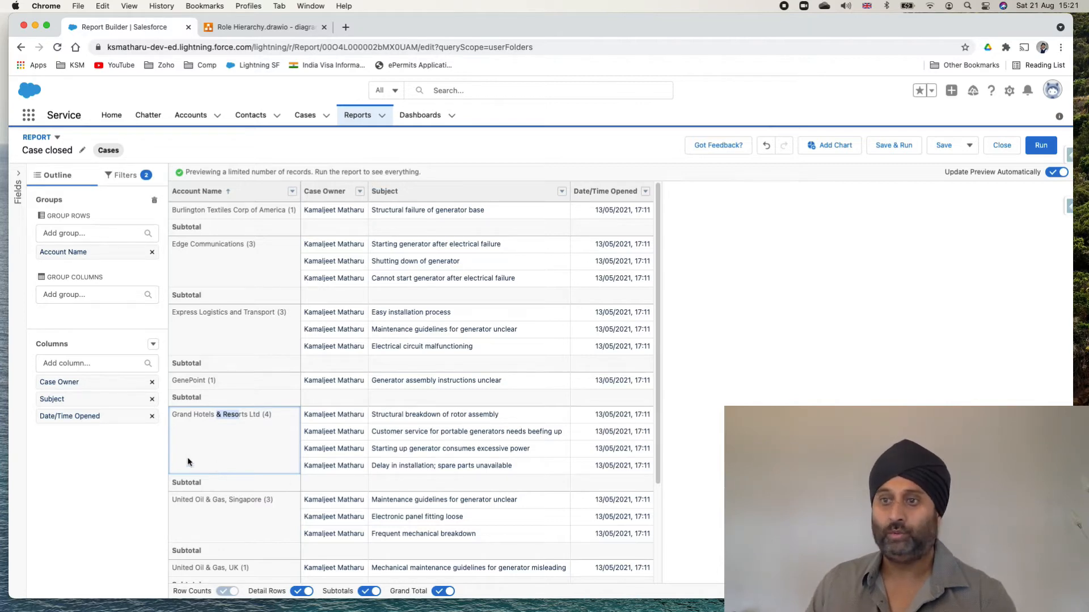
pyautogui.click(151, 383)
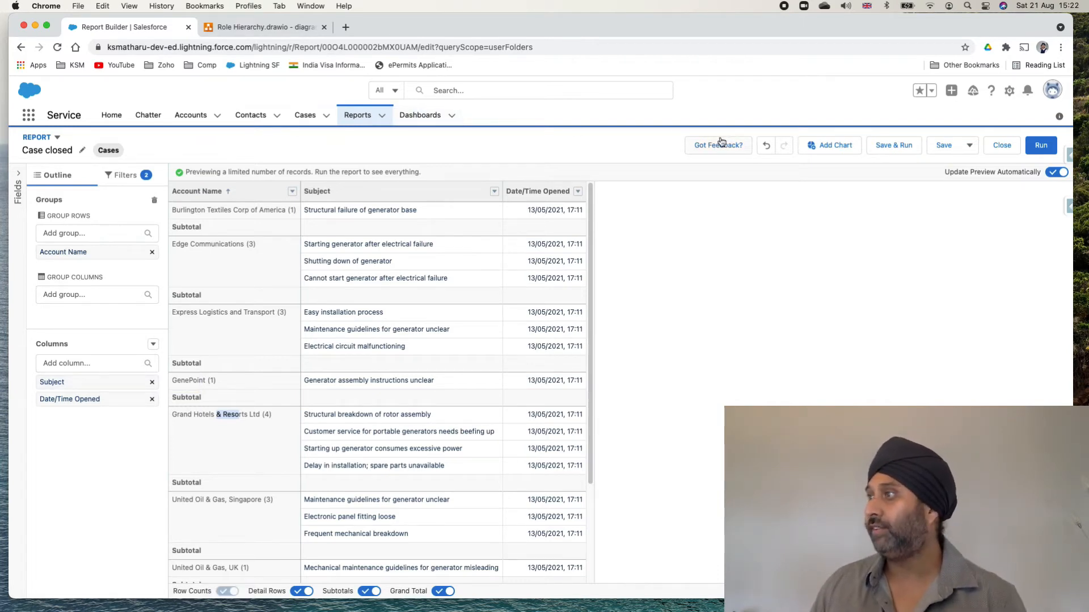
# - Save the grouped report as a separate copy named "Acc Group By Case closed" in the Support folder
pyautogui.click(972, 147)
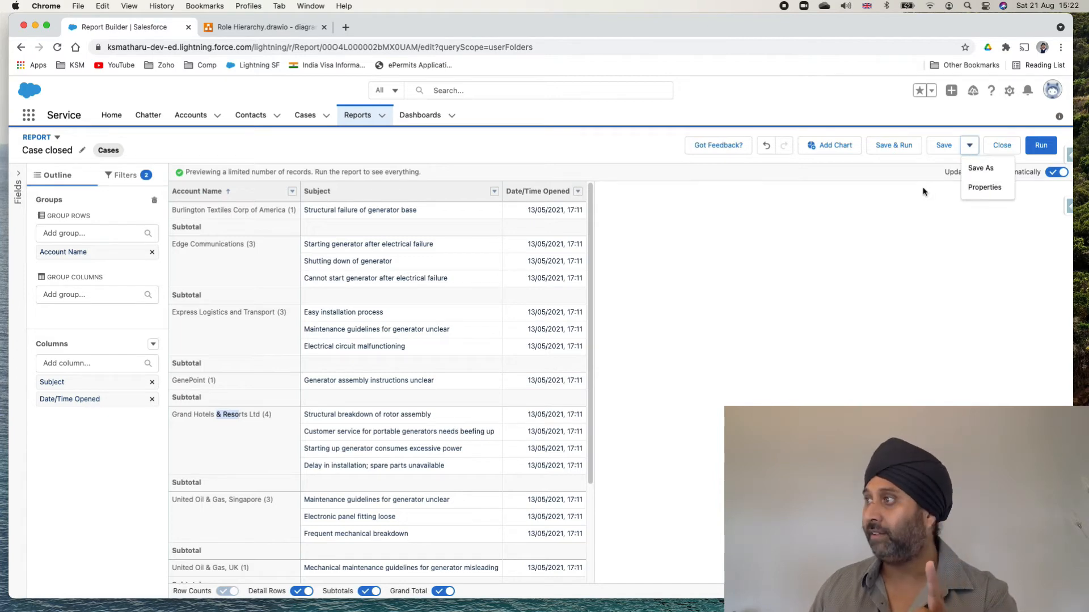
pyautogui.click(981, 169)
pyautogui.click(250, 288)
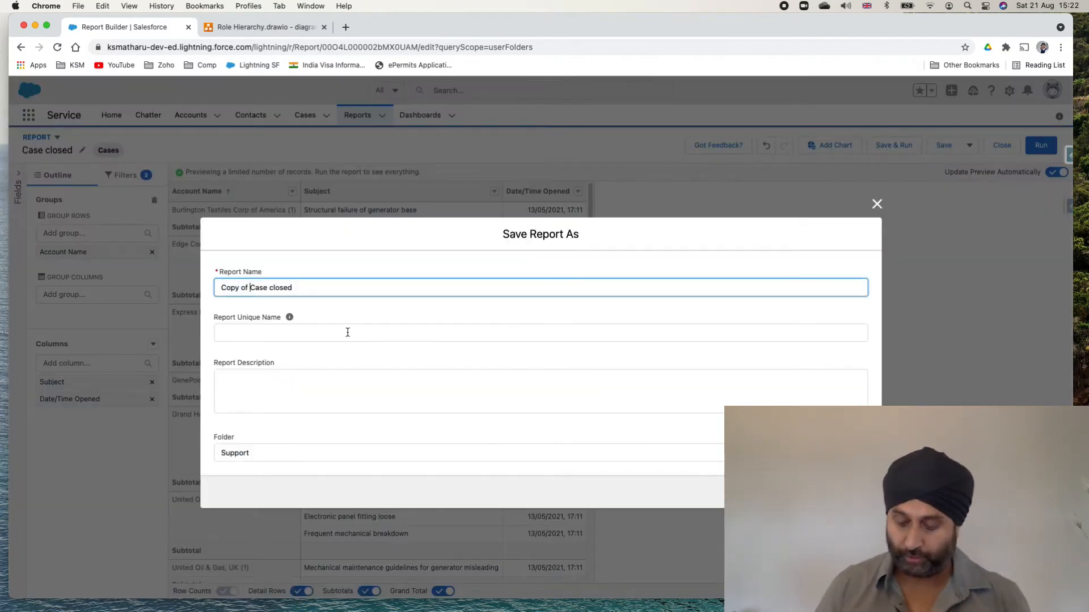
pyautogui.press('BackSpace')
pyautogui.press('BackSpace')
pyautogui.press('BackSpace')
pyautogui.press('BackSpace')
pyautogui.press('BackSpace')
pyautogui.press('BackSpace')
pyautogui.press('BackSpace')
pyautogui.press('BackSpace')
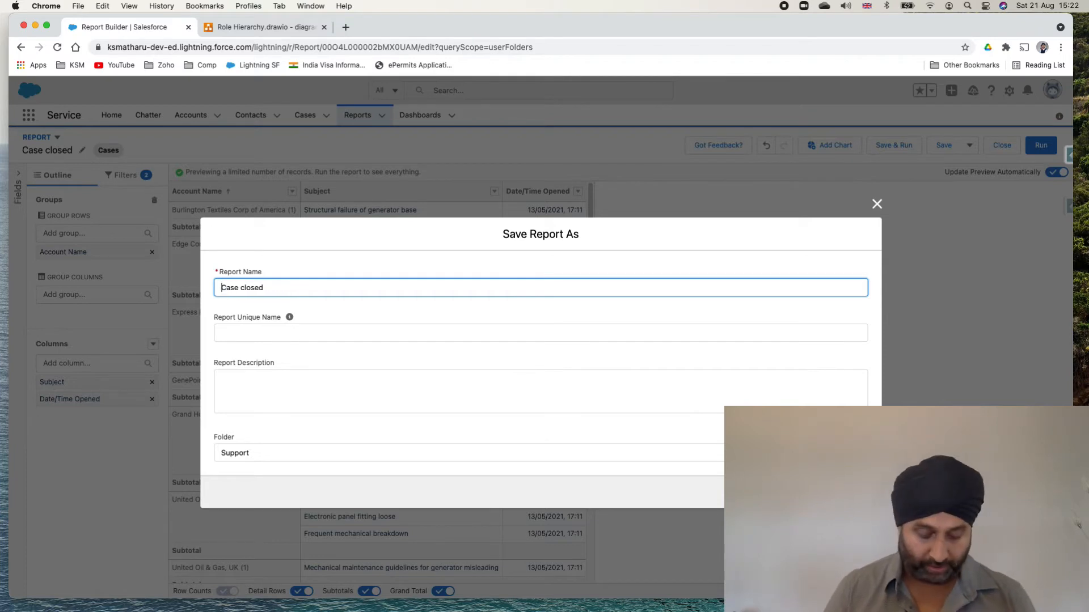
pyautogui.write('Acc Group By')
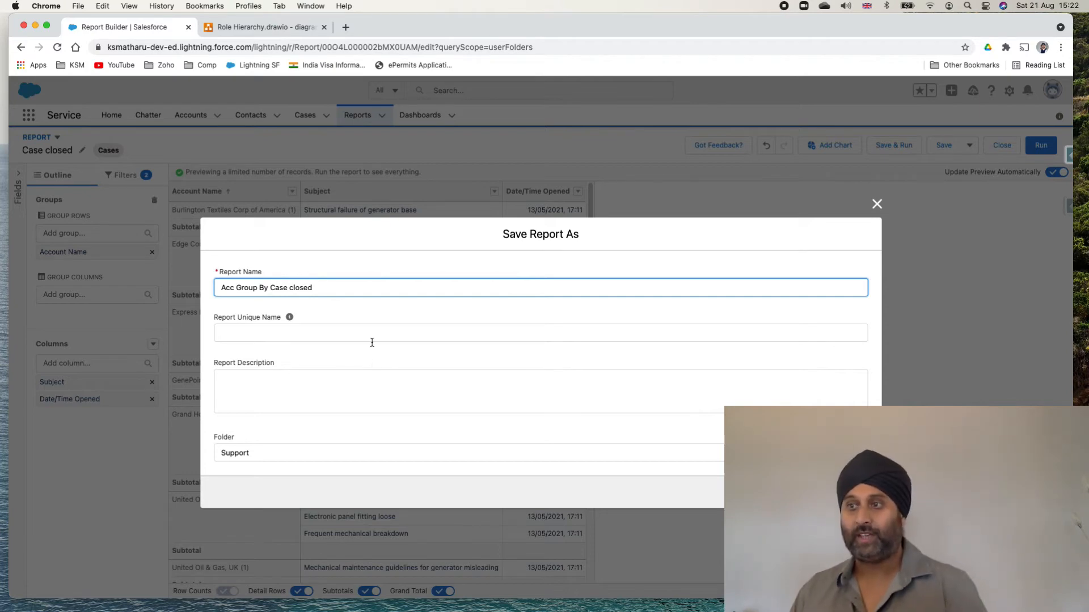
pyautogui.click(323, 328)
pyautogui.click(850, 492)
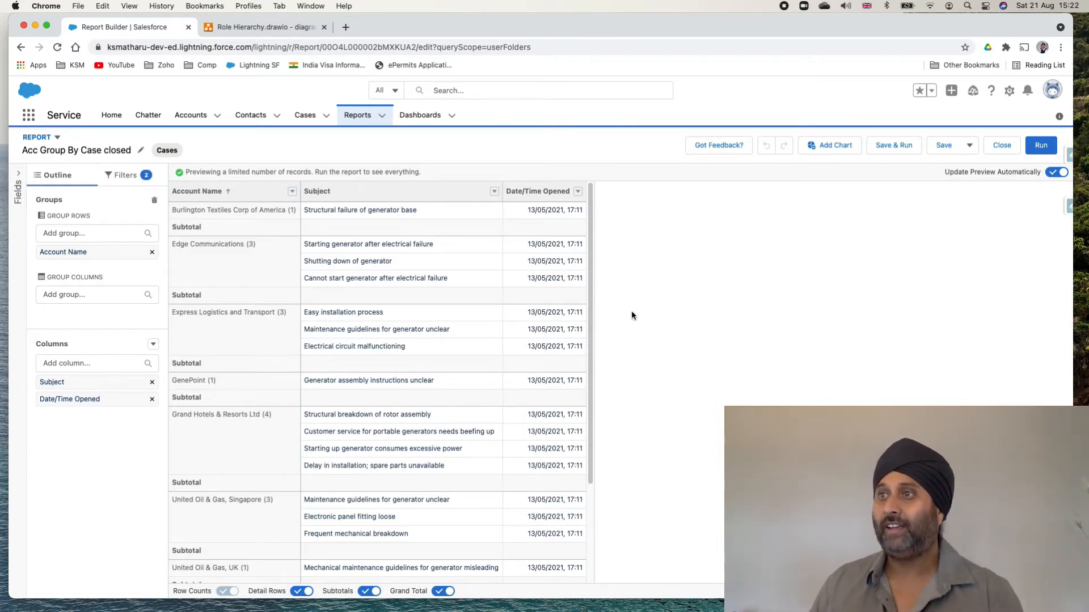
# - Open the reports list in a new browser tab and open the original Case closed report from there
pyautogui.rightClick(358, 118)
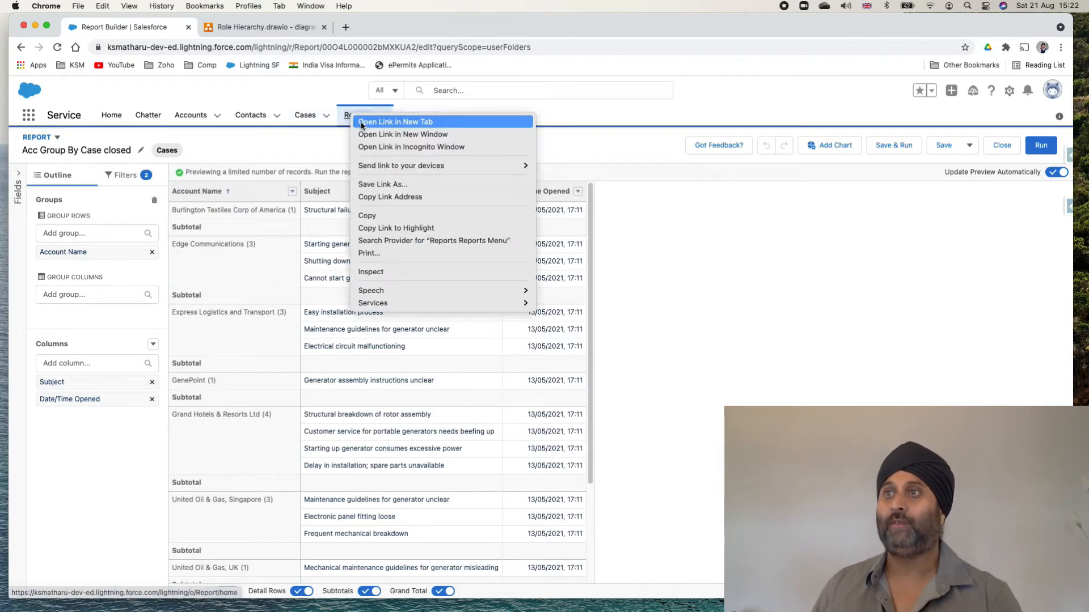
pyautogui.click(361, 122)
pyautogui.click(249, 26)
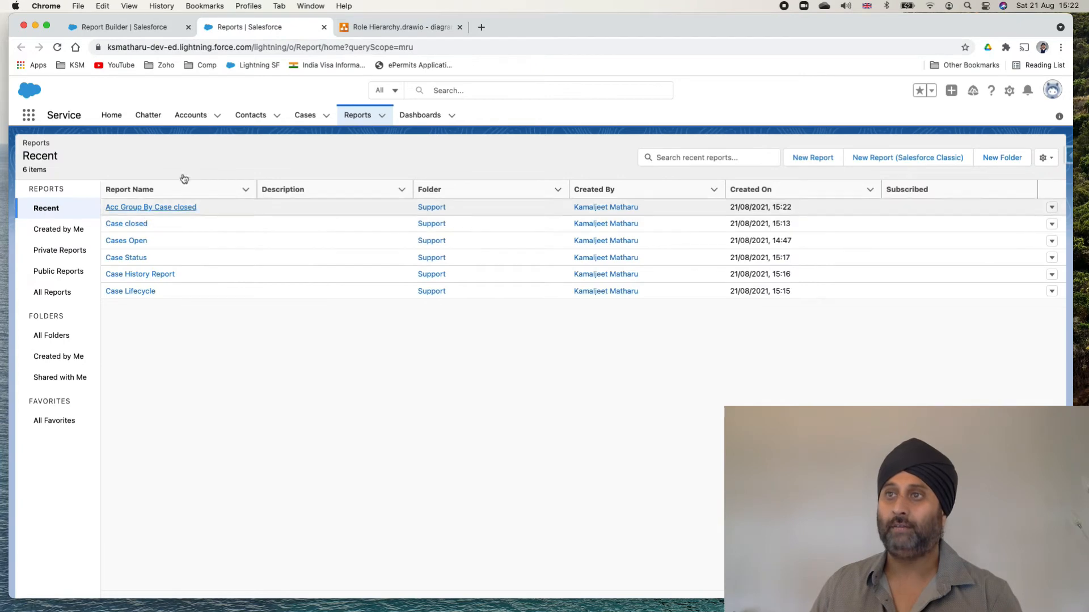
pyautogui.click(151, 32)
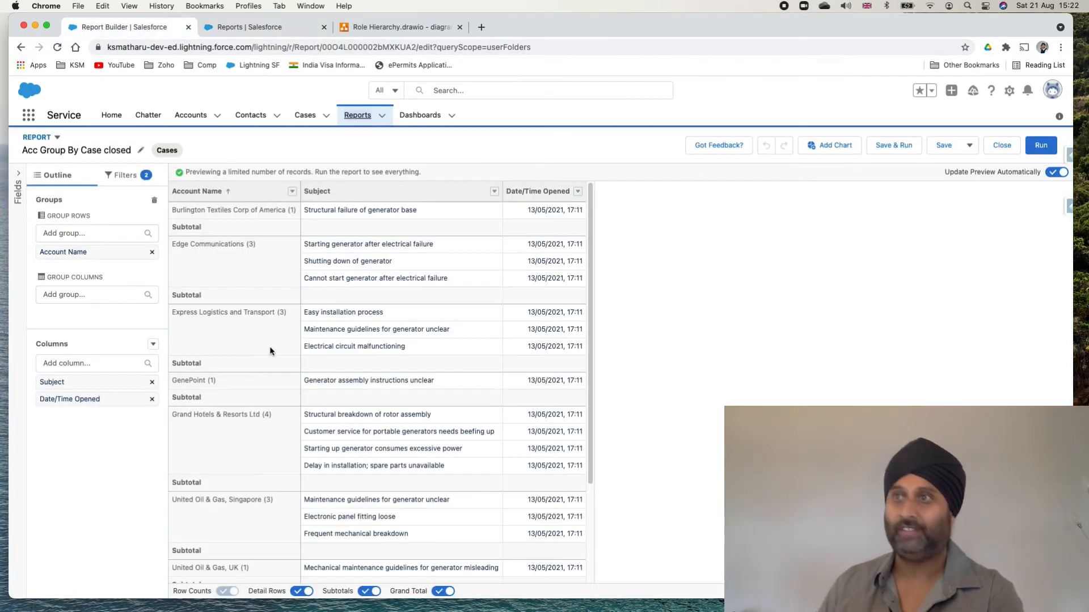
pyautogui.click(230, 28)
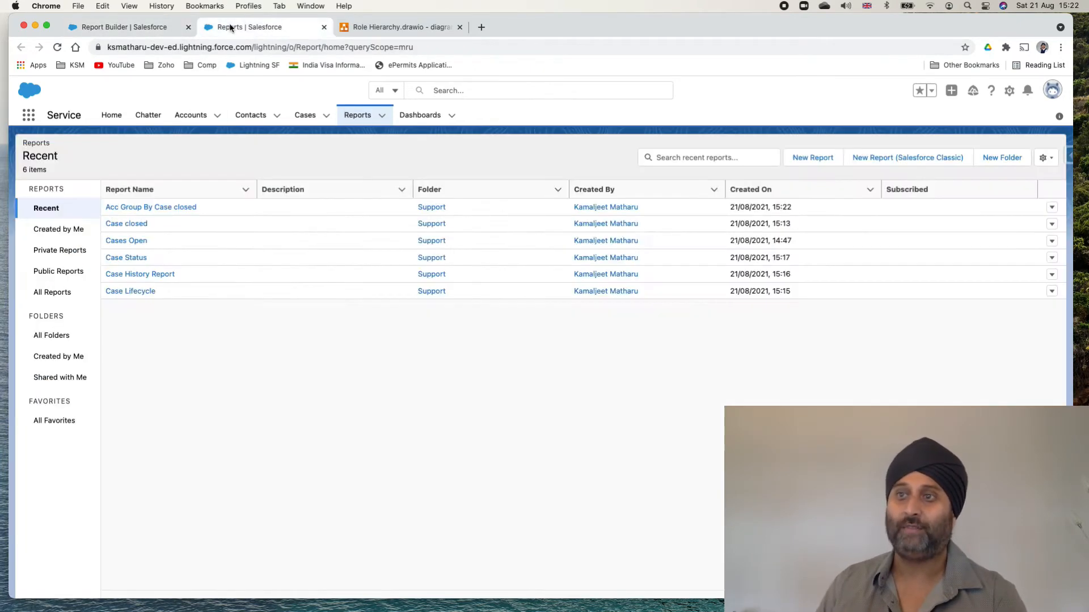
pyautogui.click(139, 207)
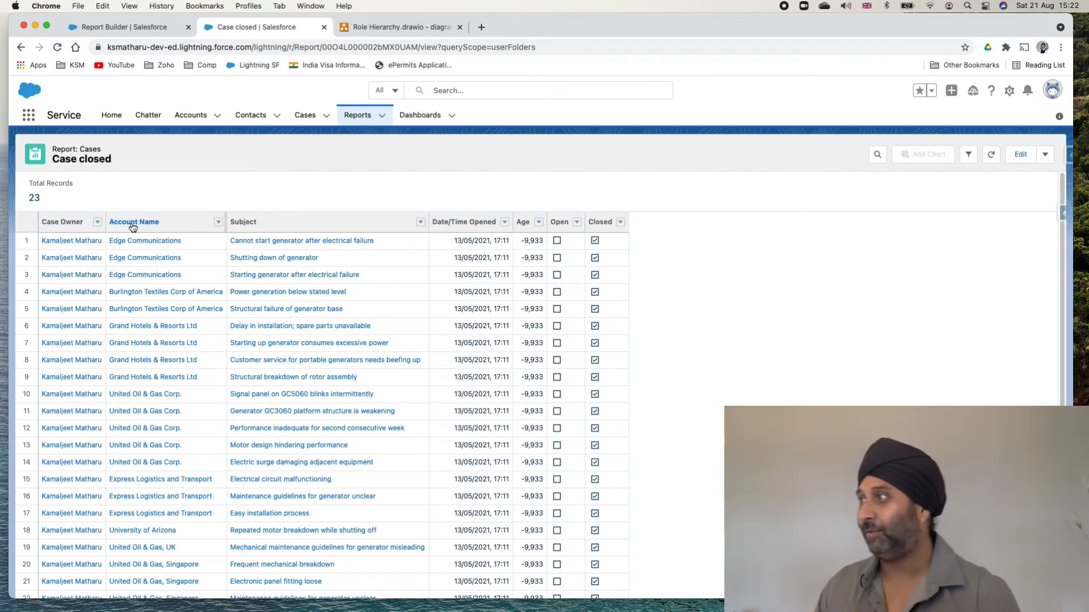
# - Edit the original Case closed report and remove its Closed, Open and Age columns
pyautogui.click(1020, 154)
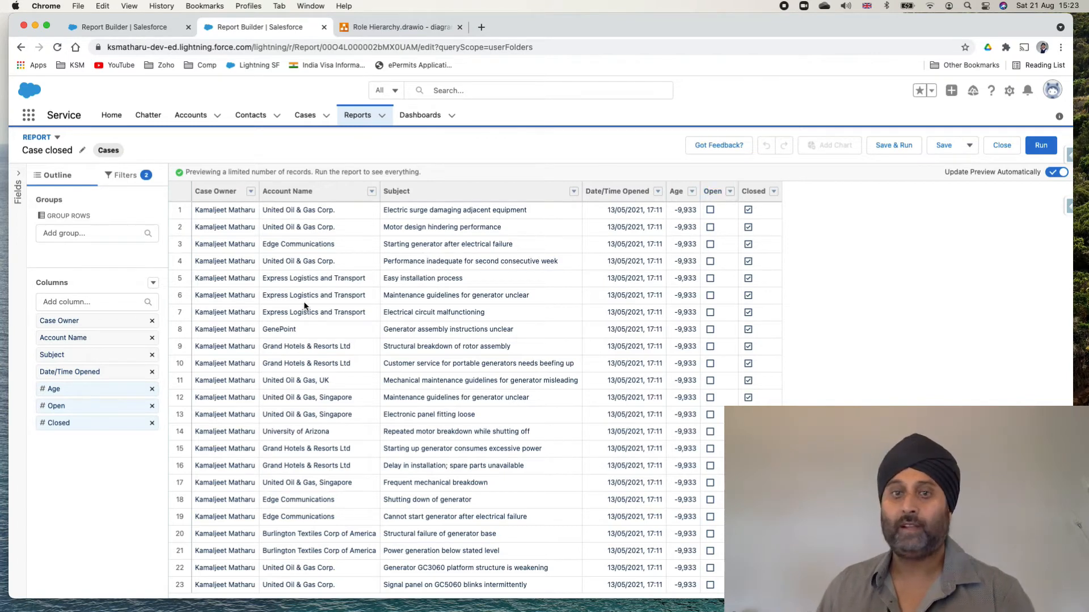
pyautogui.click(152, 423)
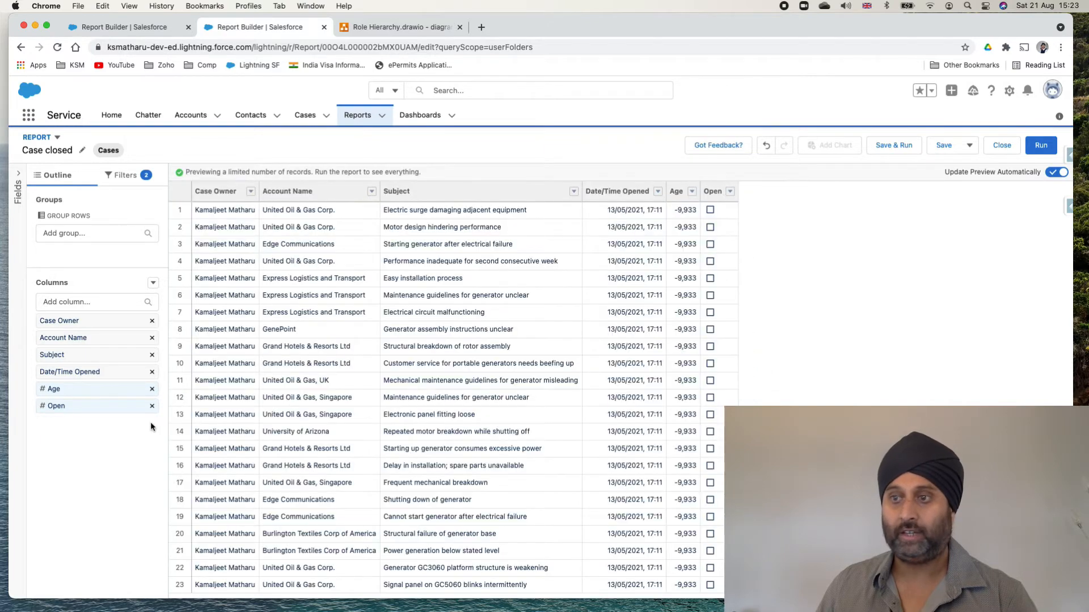
pyautogui.click(151, 406)
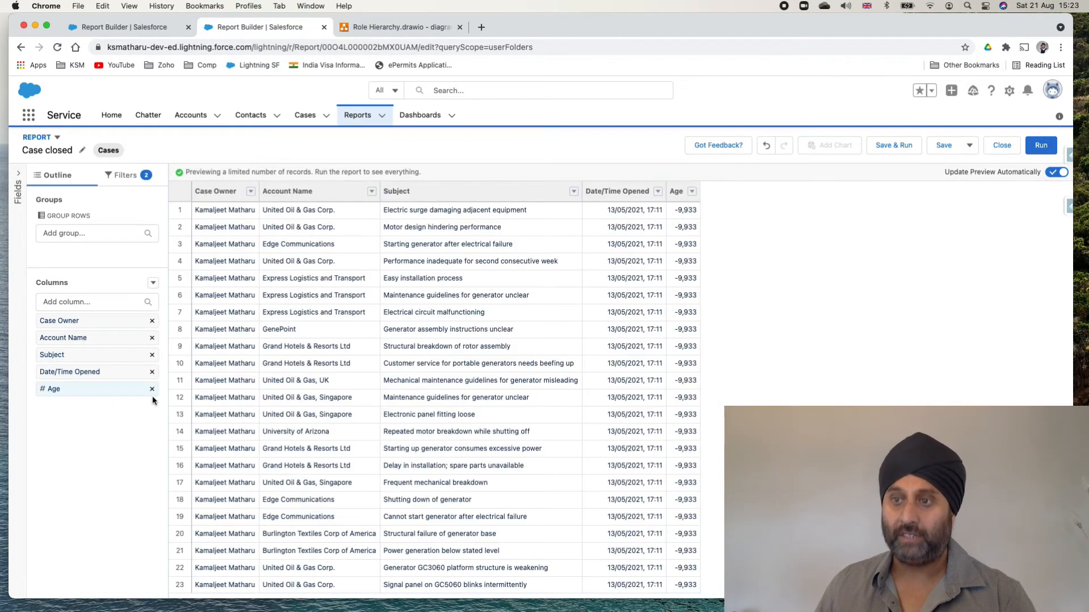
pyautogui.click(152, 389)
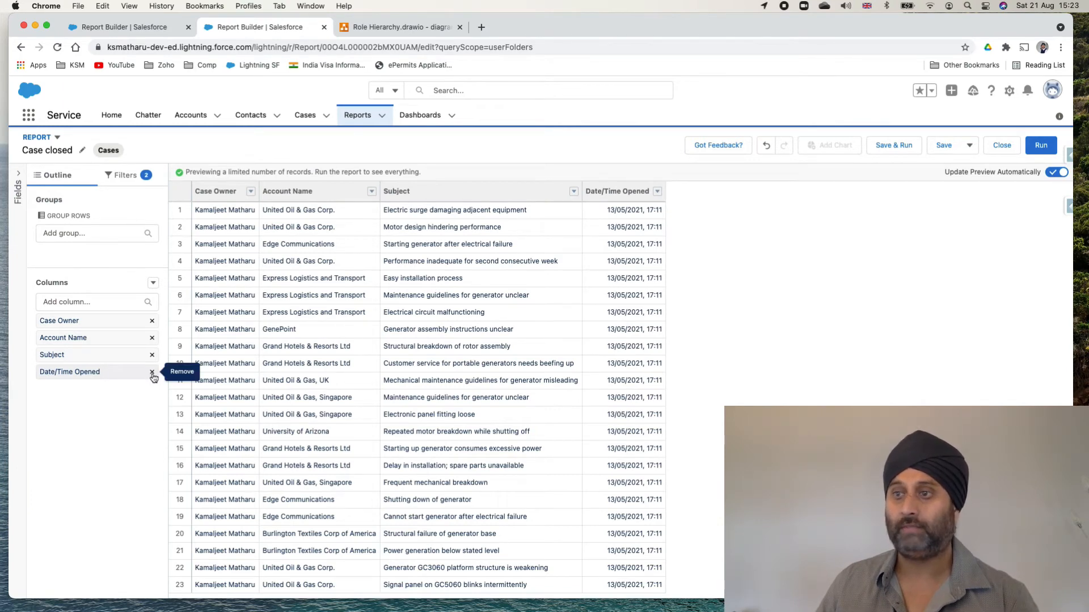
# - Add the Case Number column to the Case closed report, and save and run it
pyautogui.click(121, 302)
pyautogui.write('case')
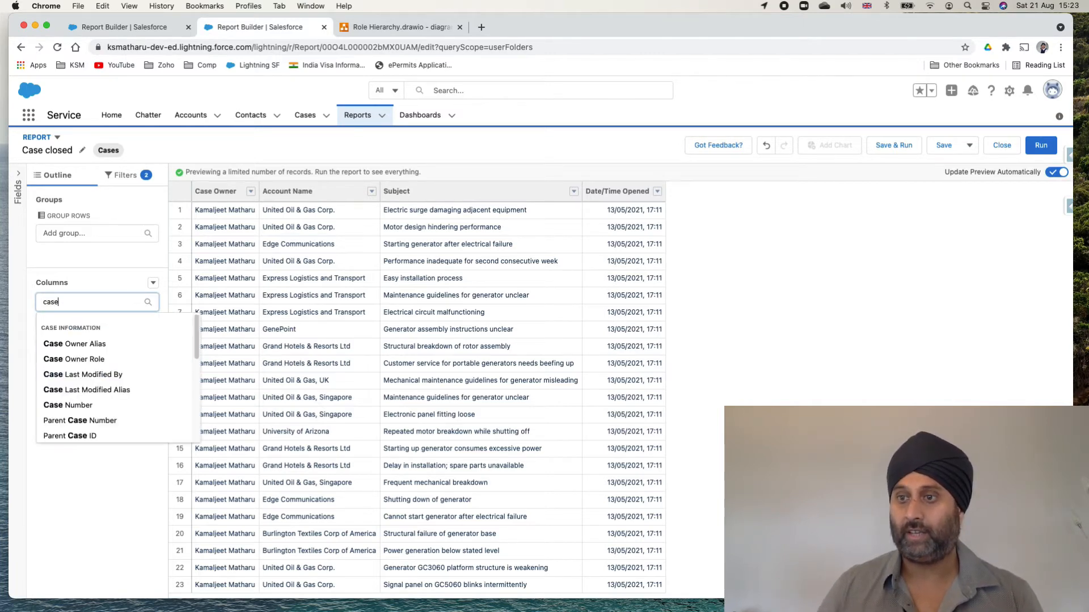
pyautogui.click(90, 404)
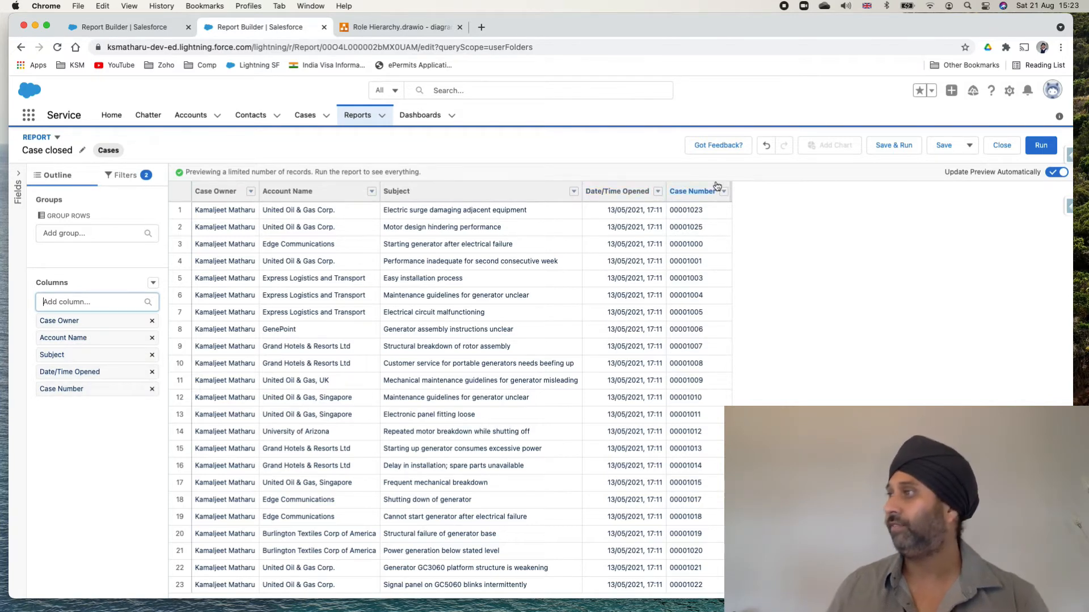
pyautogui.click(944, 147)
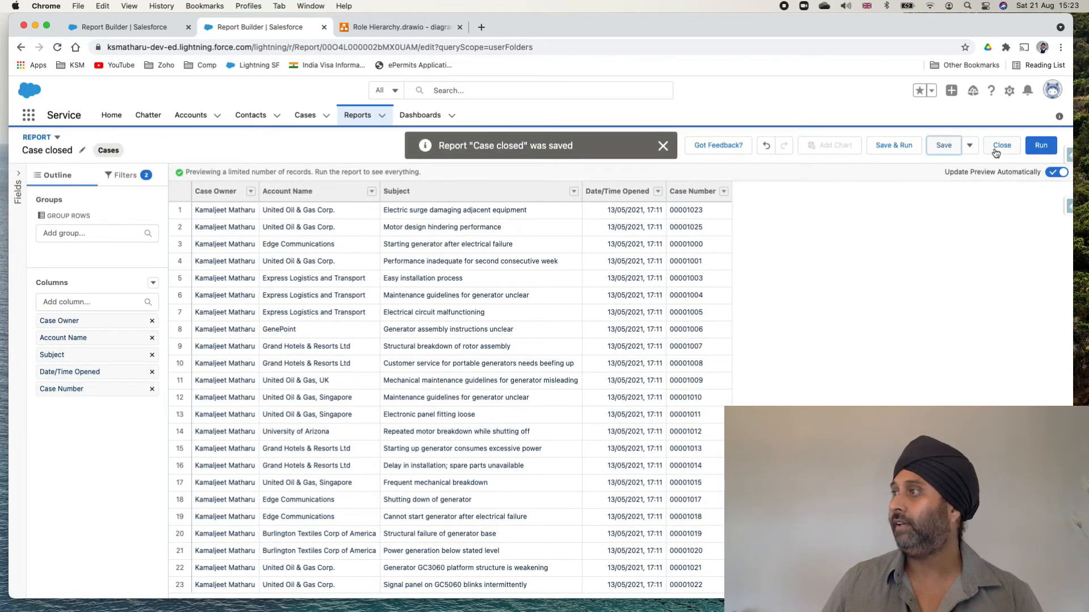
pyautogui.click(1034, 149)
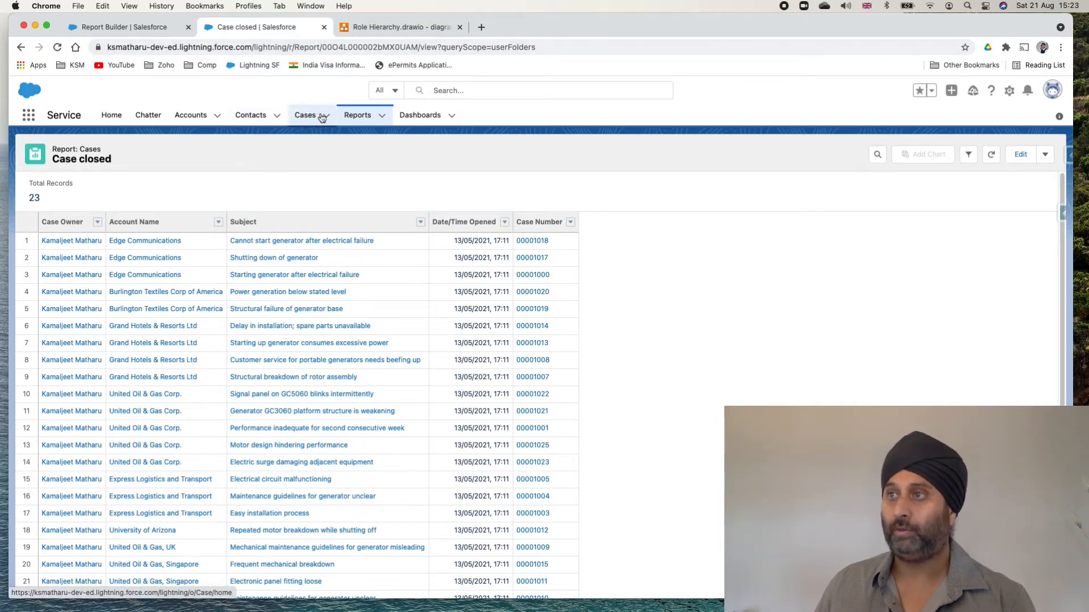
# - Open the reports list in another new browser tab and open the Cases Open report
pyautogui.rightClick(360, 115)
pyautogui.click(377, 122)
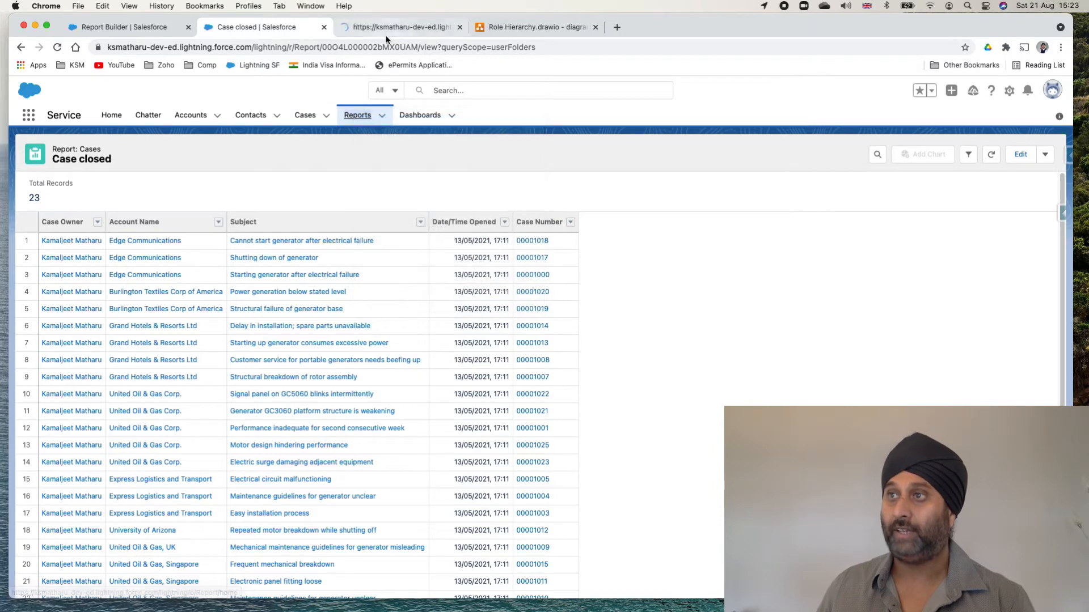
pyautogui.click(386, 27)
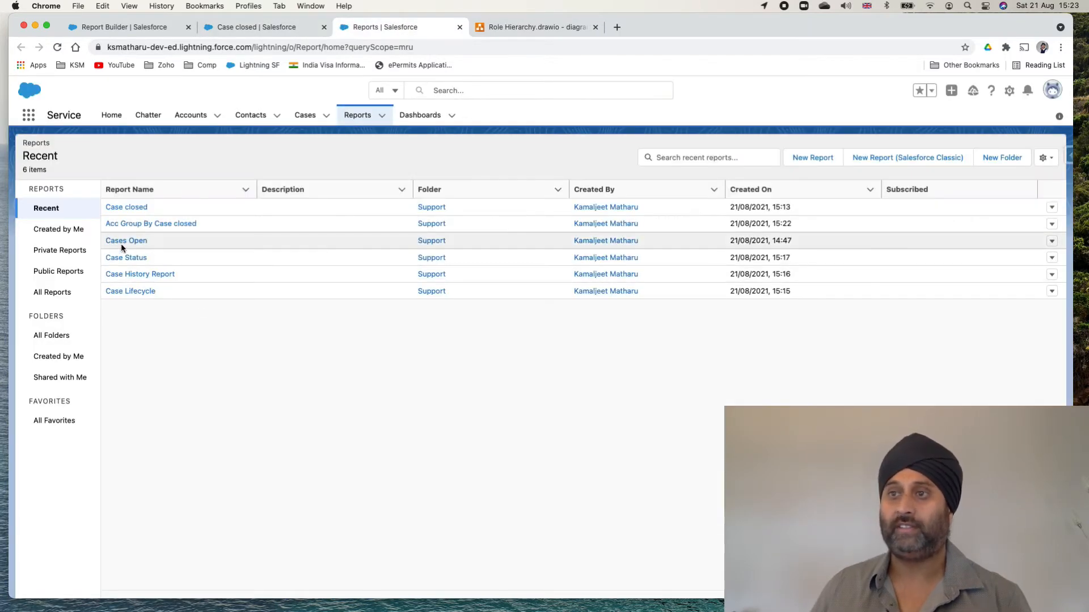
pyautogui.click(128, 240)
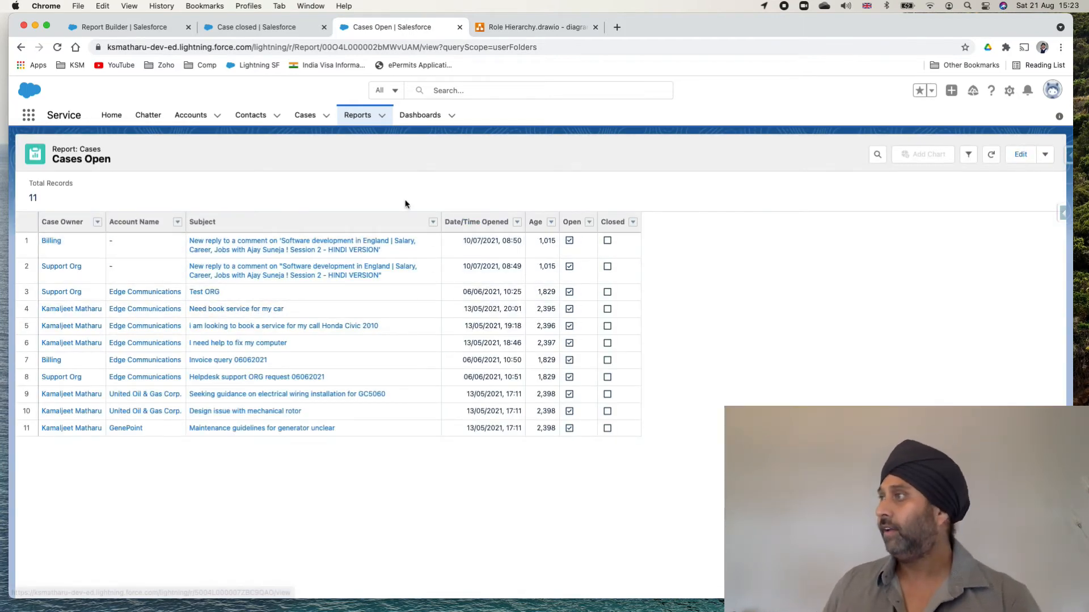
# - Edit the Cases Open report and remove its Open, Closed and Age columns
pyautogui.click(1018, 152)
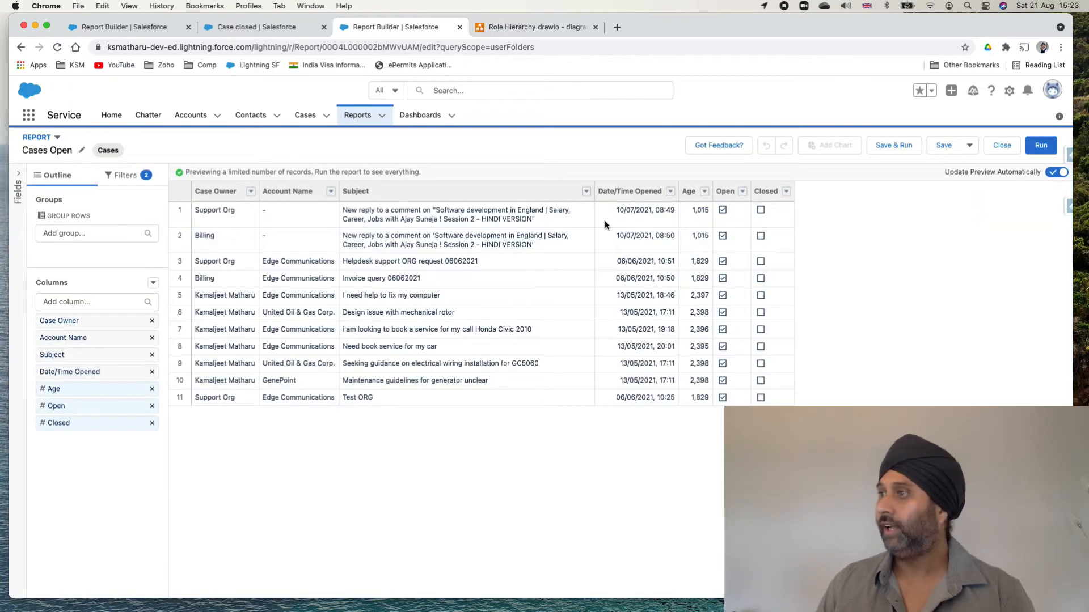
pyautogui.click(152, 406)
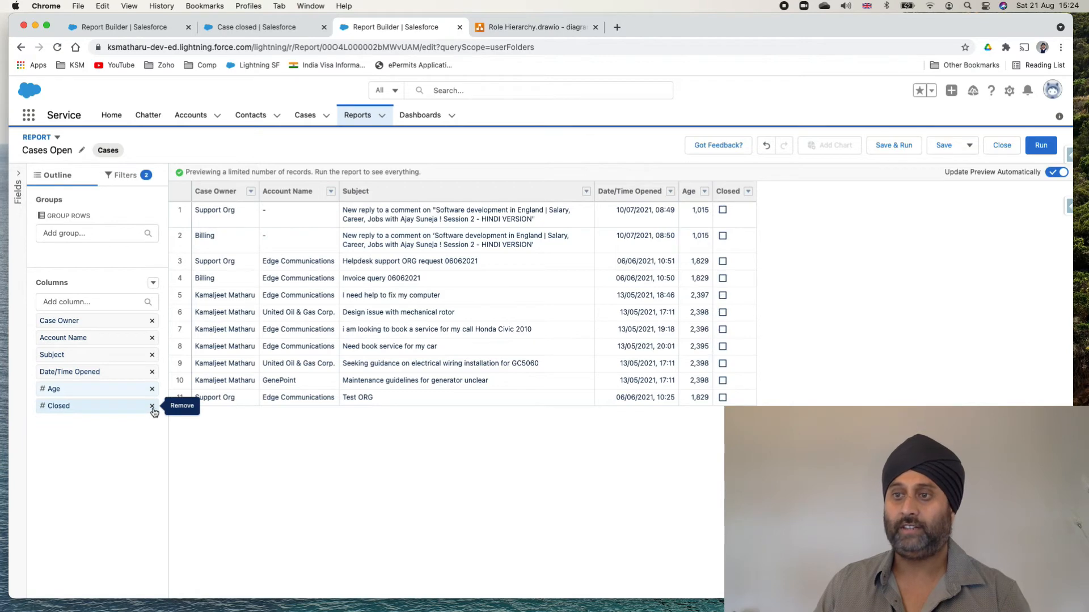
pyautogui.click(152, 406)
pyautogui.click(152, 389)
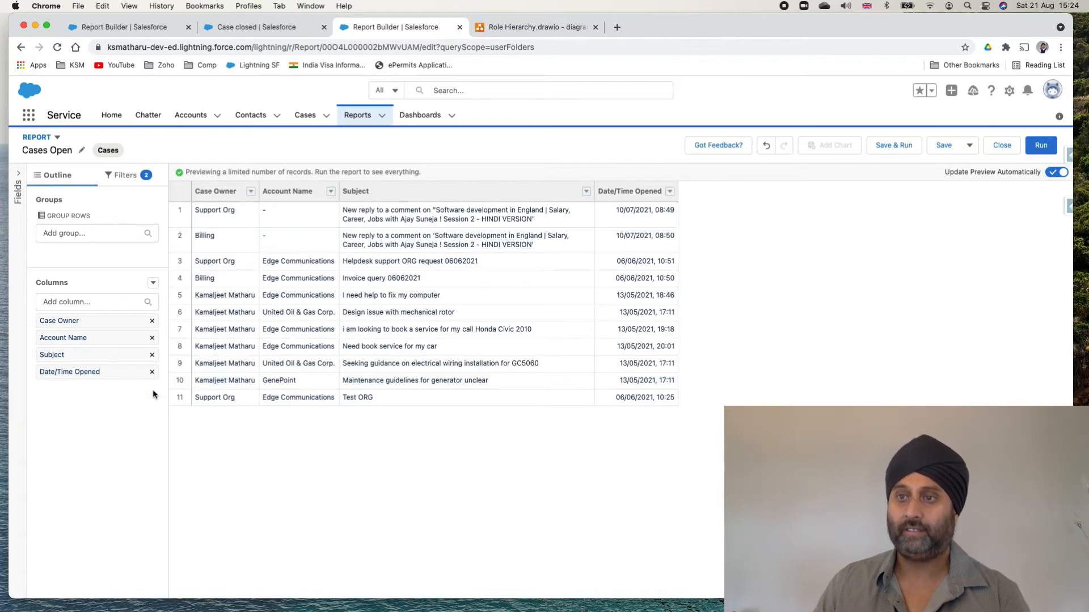
# - Add the Case Number column to the Cases Open report, save it and close the report builder
pyautogui.click(100, 306)
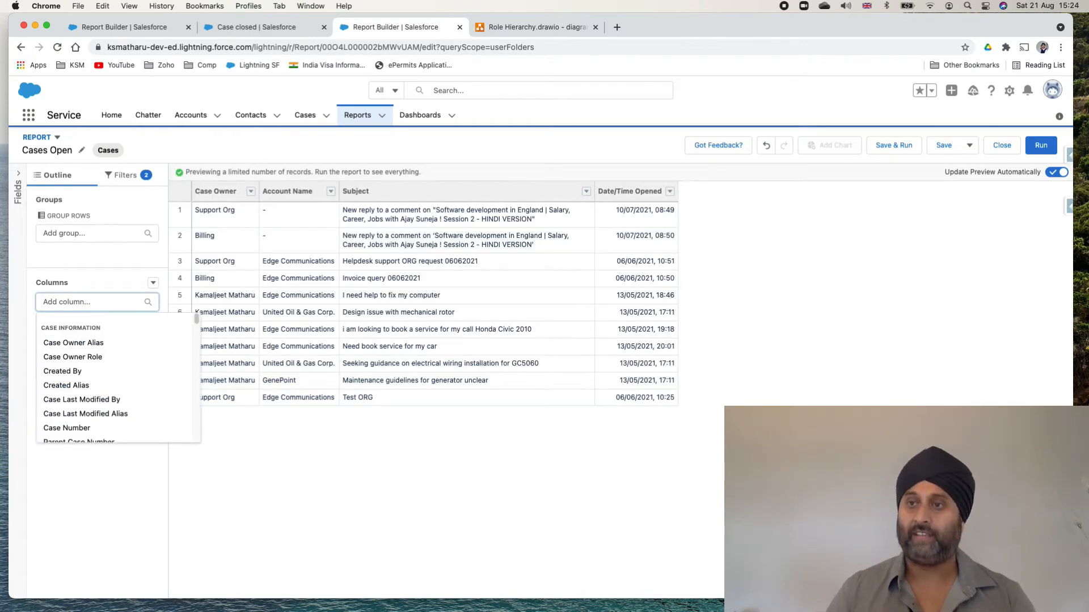
pyautogui.write('case')
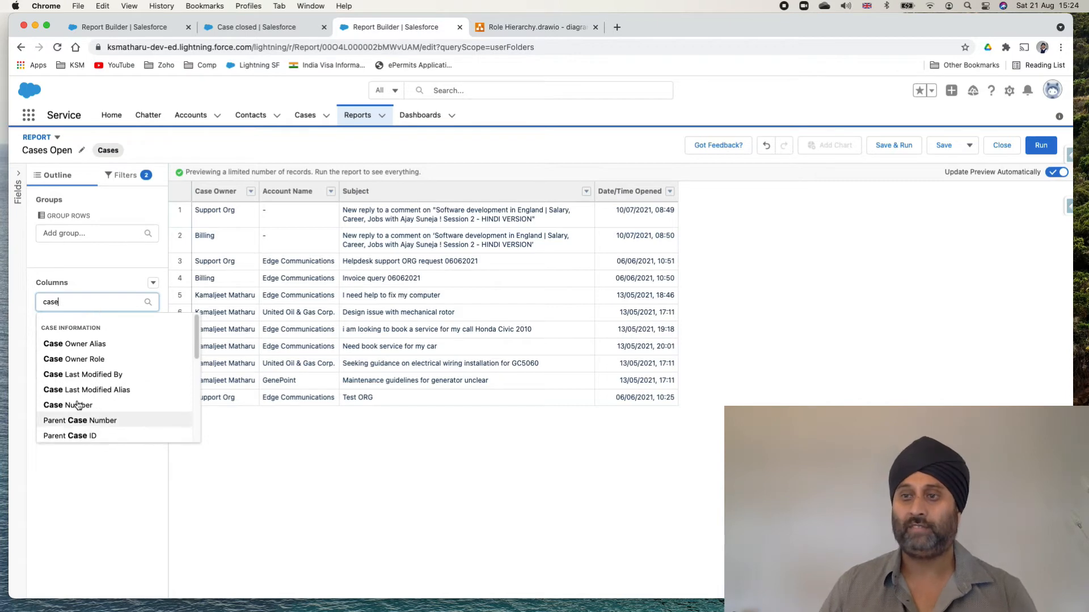
pyautogui.click(77, 405)
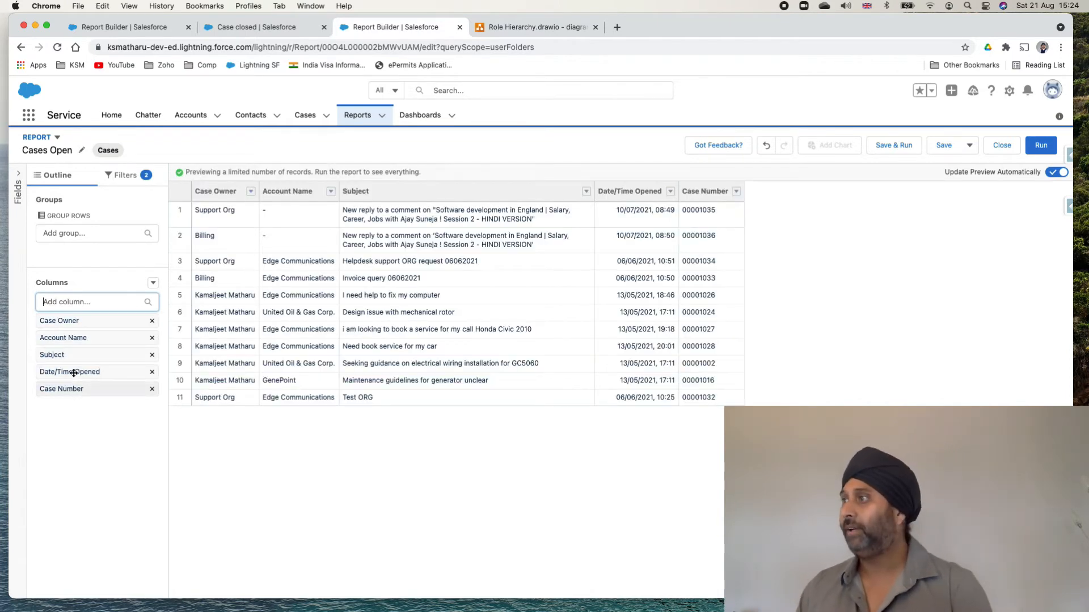
pyautogui.click(941, 147)
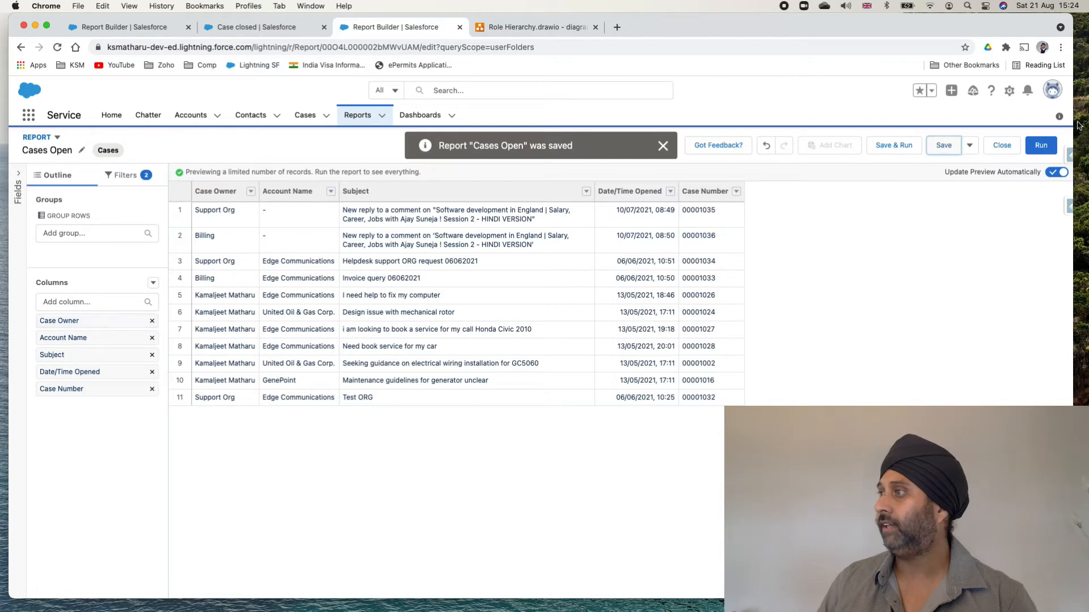
pyautogui.click(1001, 148)
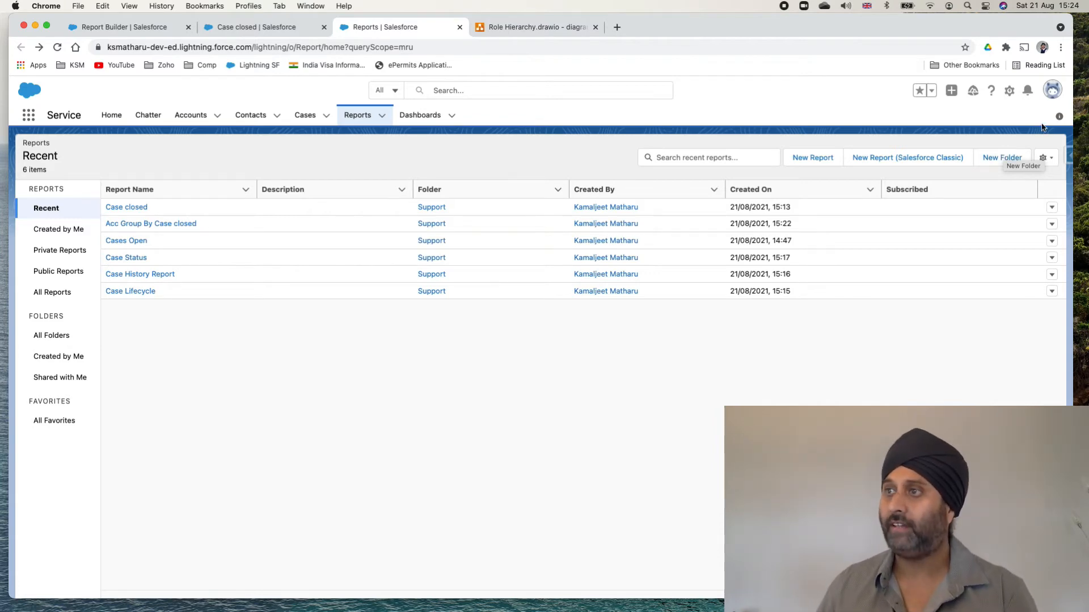
# - Create a dashboard folder labelled "Support Operations" with the unique name SupportOperations, and reload its page
pyautogui.click(422, 115)
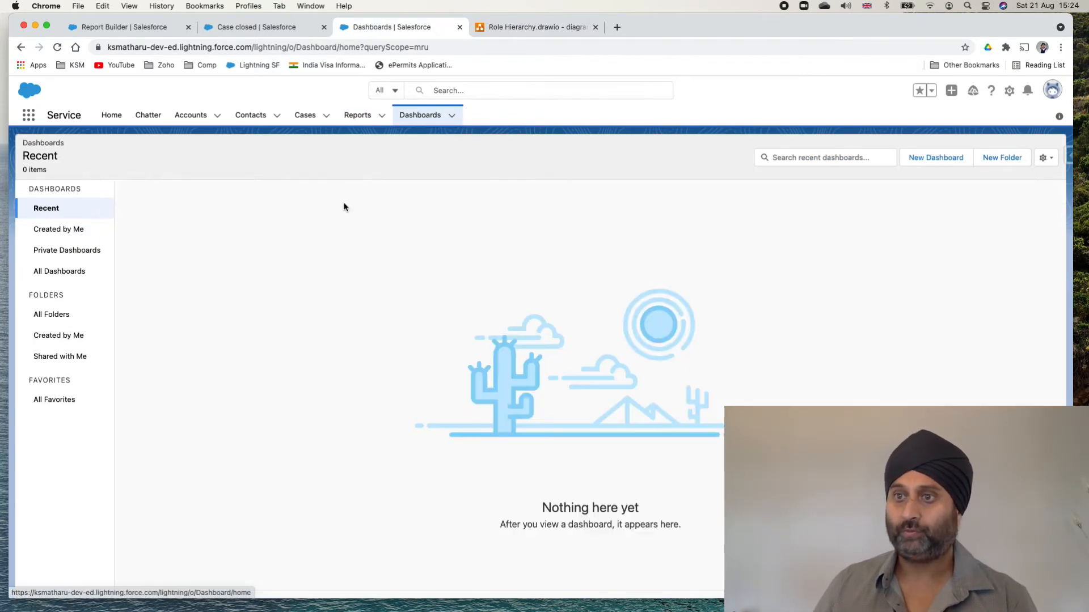
pyautogui.click(62, 316)
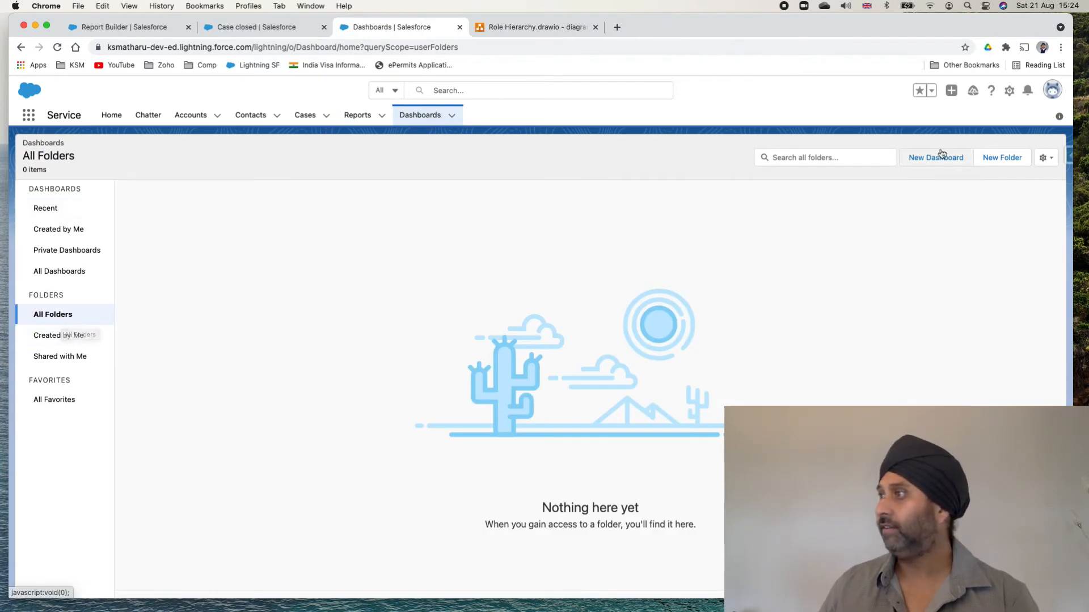
pyautogui.click(1013, 163)
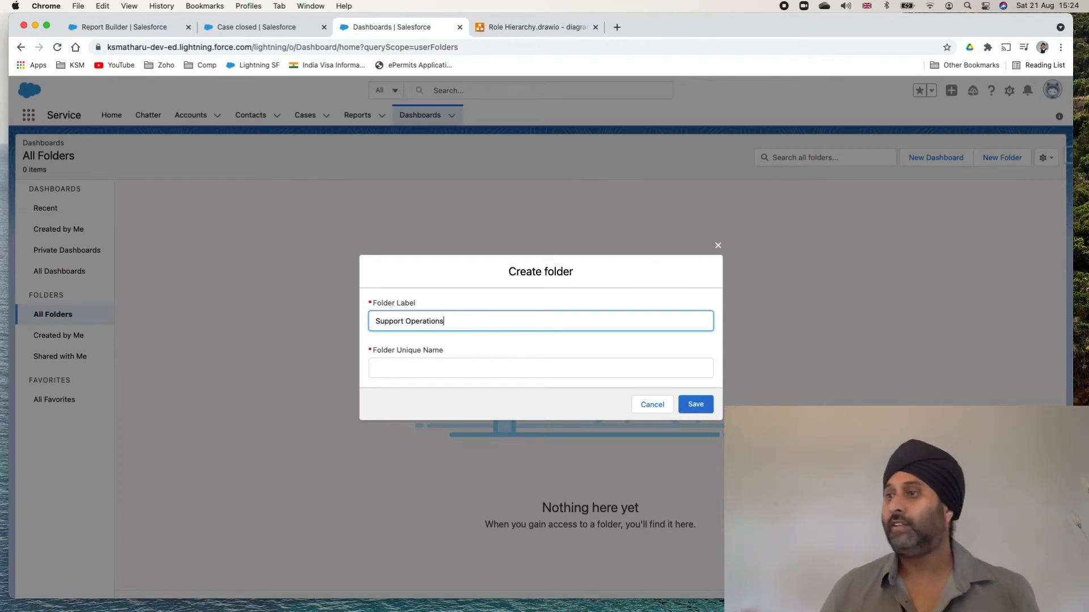
pyautogui.click(472, 374)
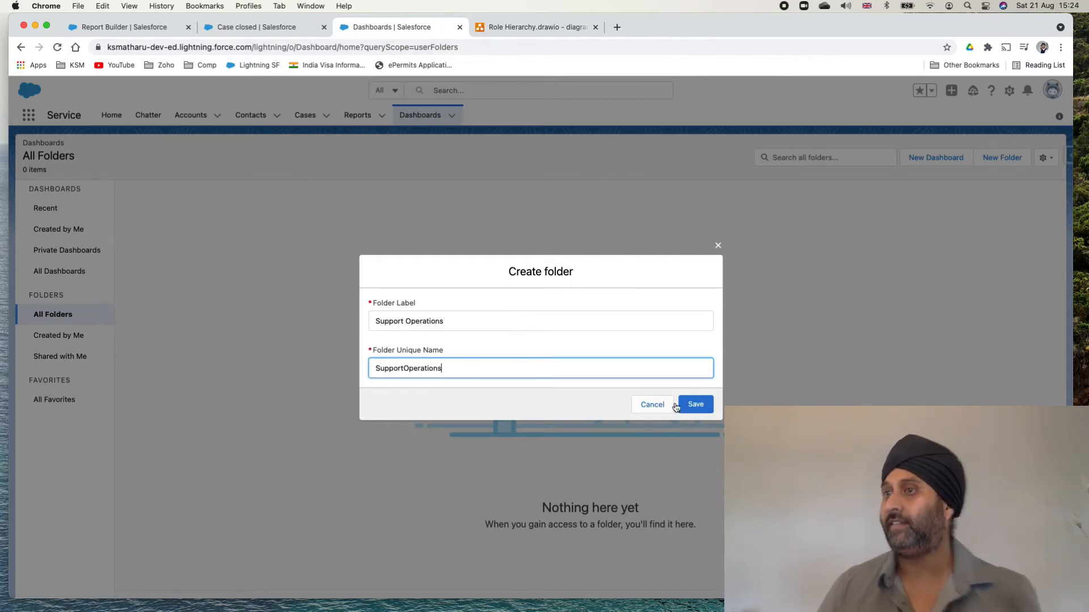
pyautogui.click(696, 404)
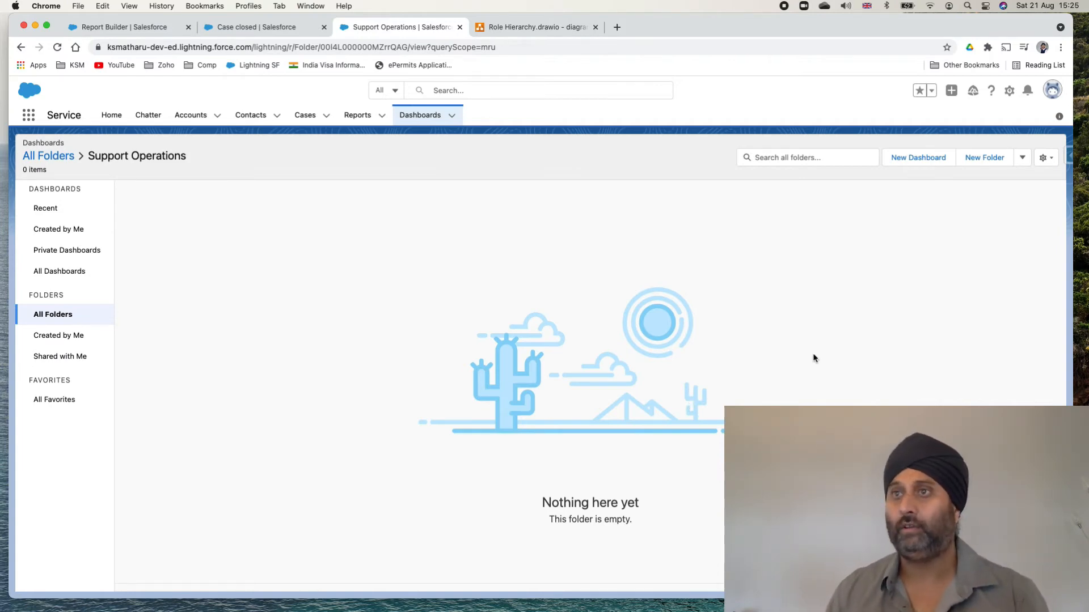
pyautogui.click(57, 47)
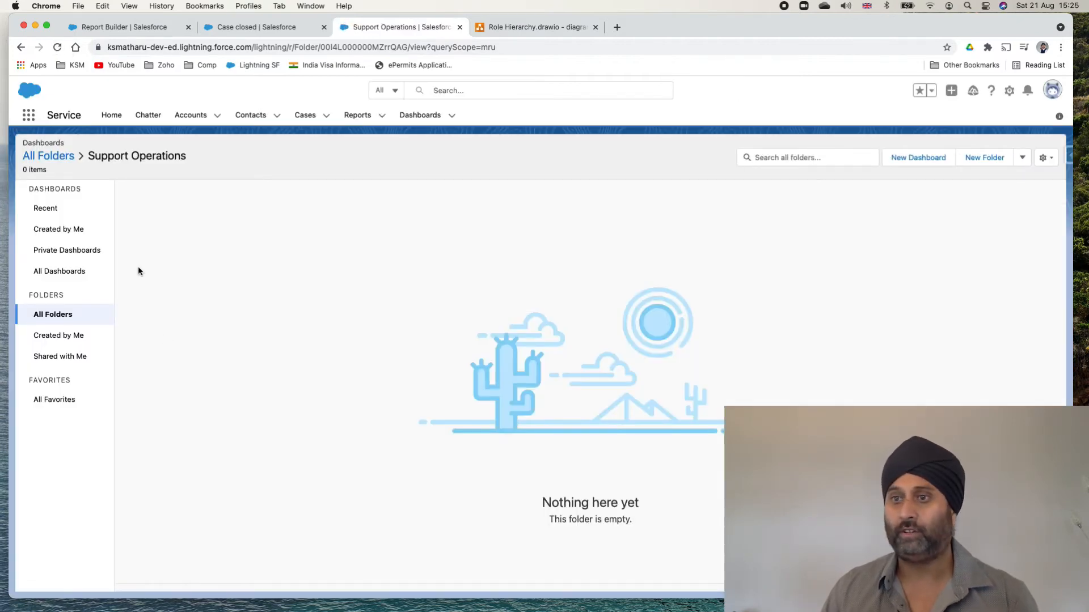
# - Start a new dashboard from the Support Operations dashboard folder and name it "Case support"
pyautogui.click(59, 315)
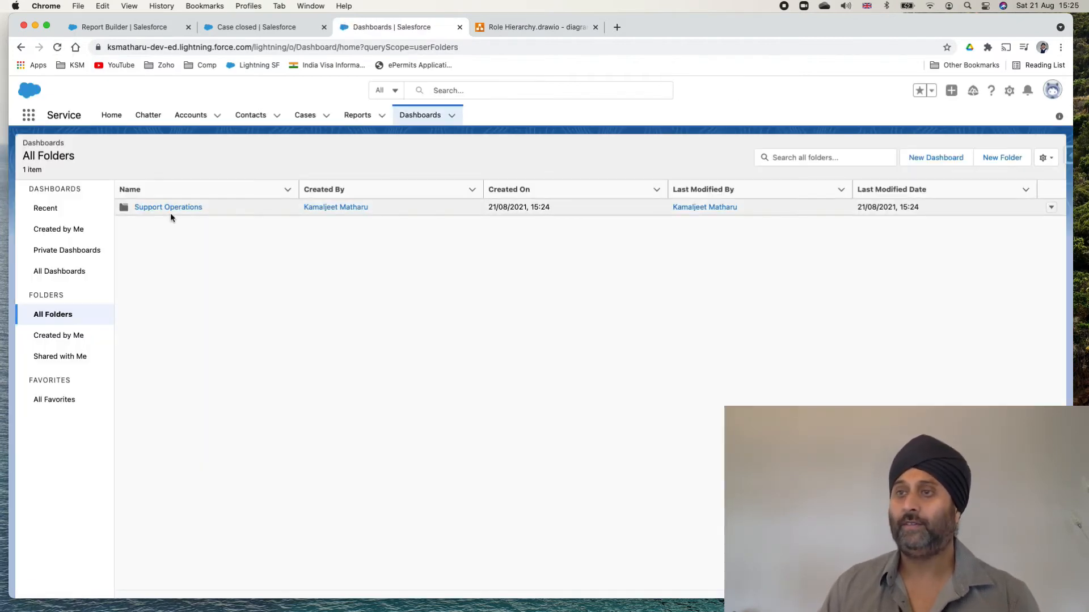
pyautogui.click(185, 210)
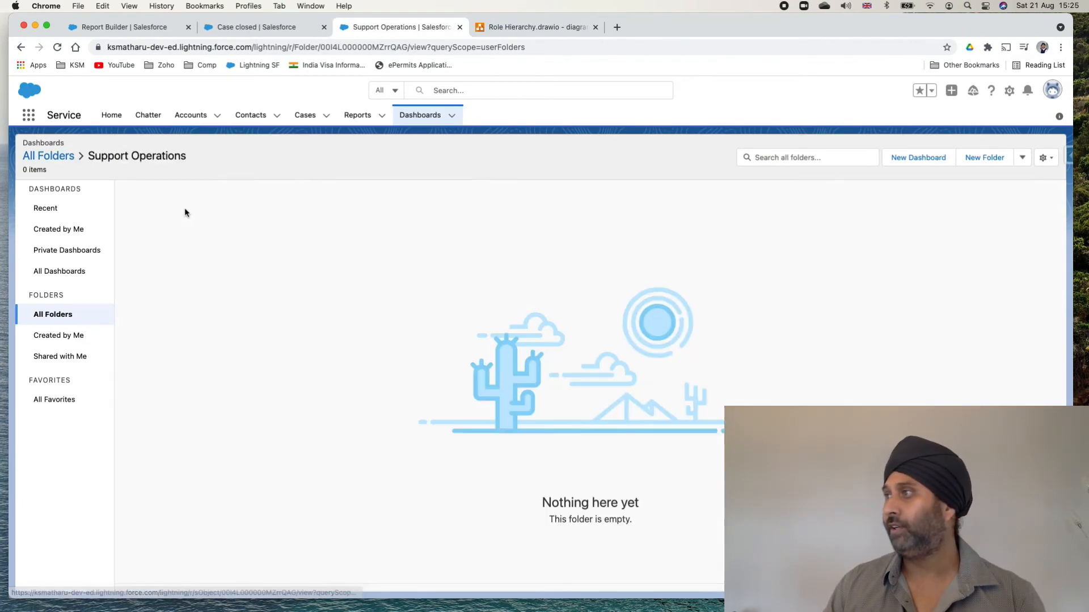
pyautogui.click(895, 158)
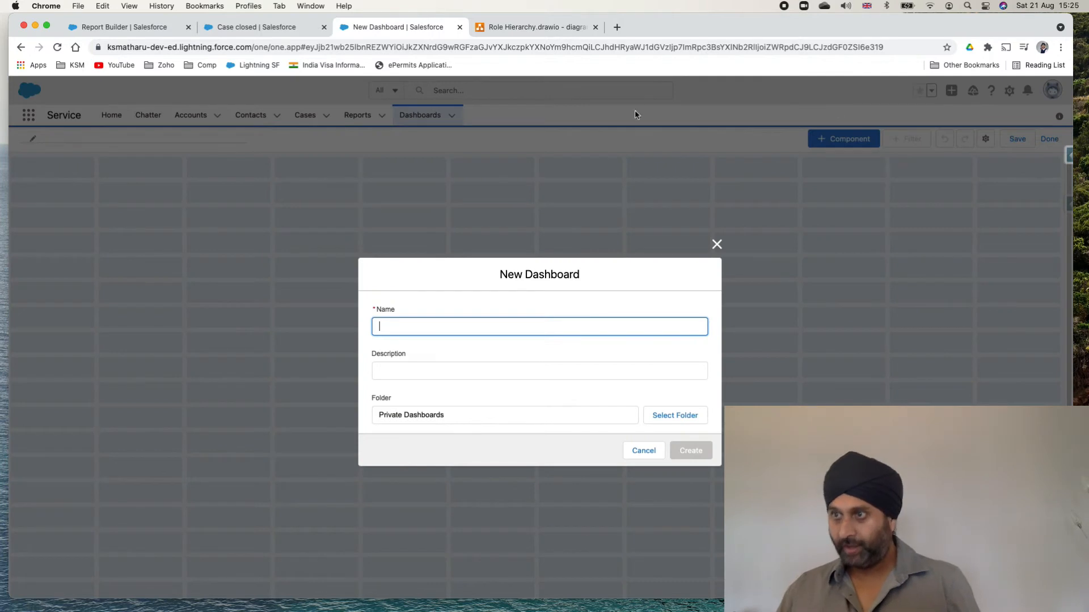
pyautogui.click(403, 333)
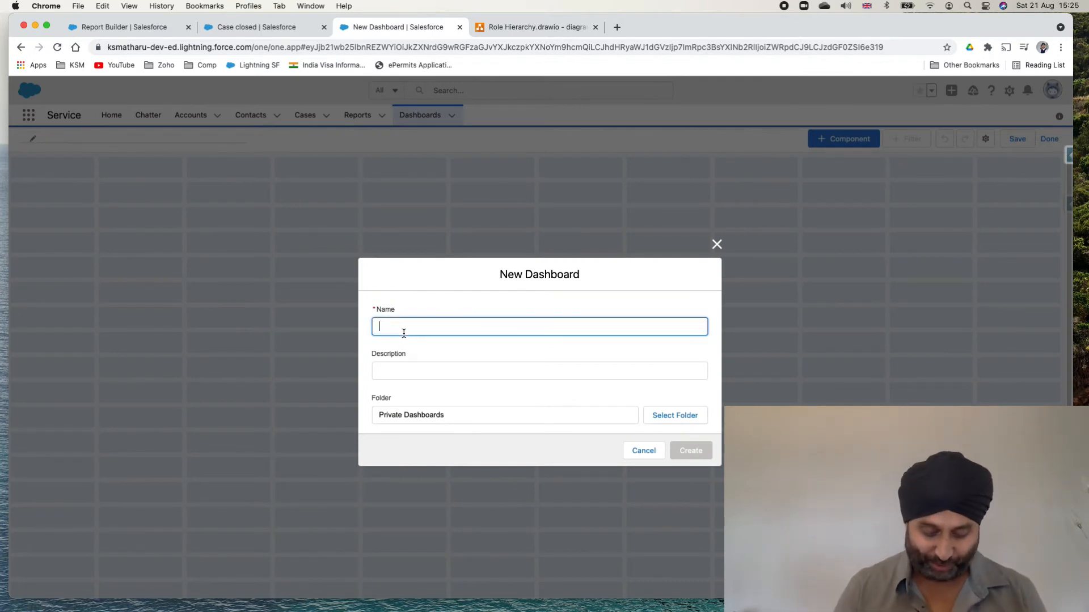
pyautogui.write('Case ')
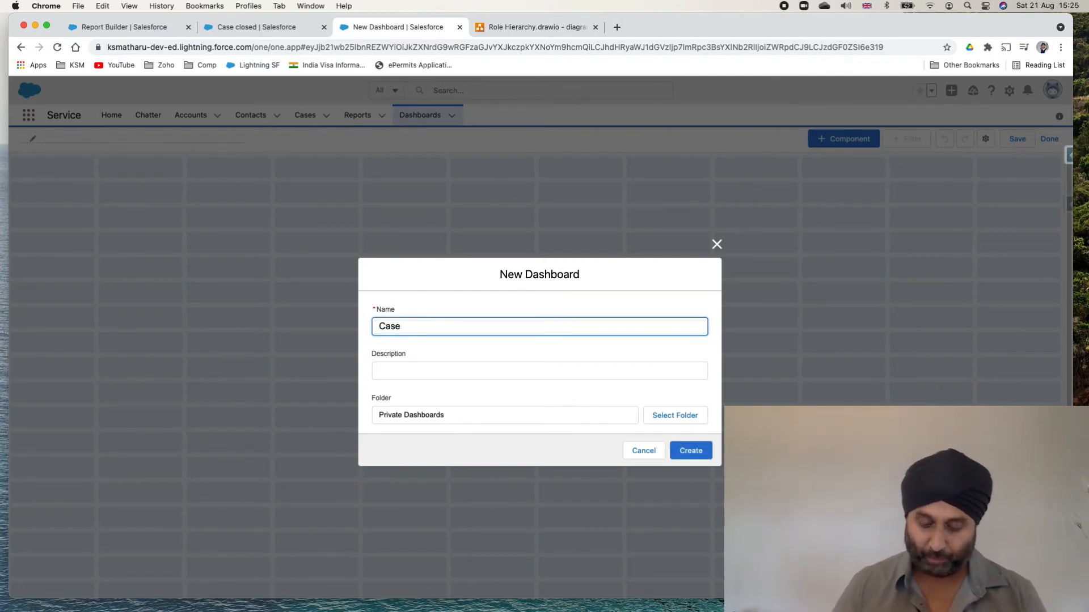
pyautogui.write('support')
# - Assign the new dashboard to the Support Operations folder, leave its description empty, and create it
pyautogui.click(428, 378)
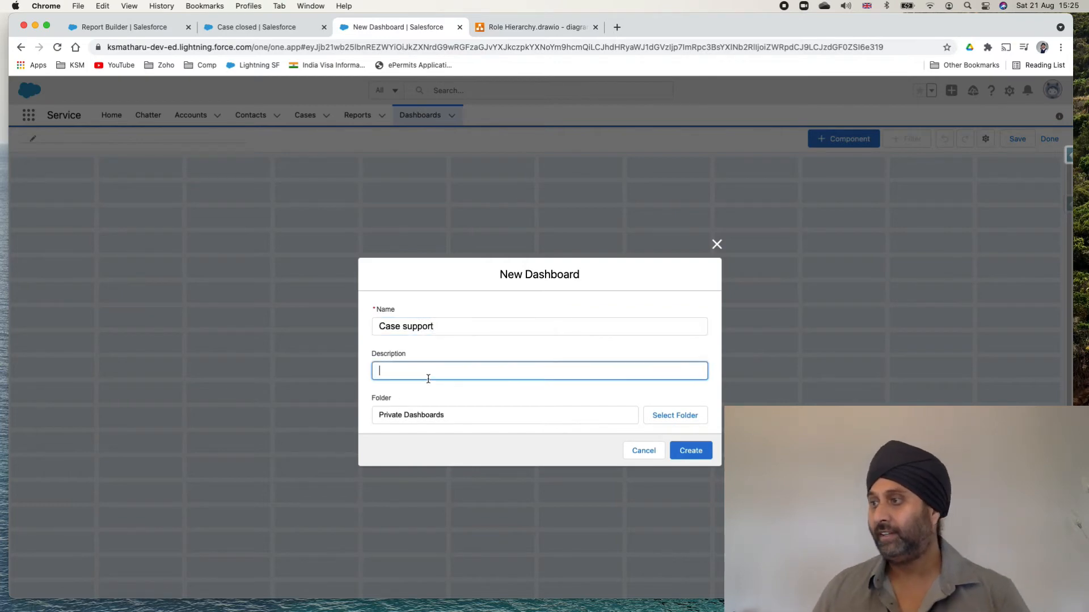
pyautogui.click(670, 419)
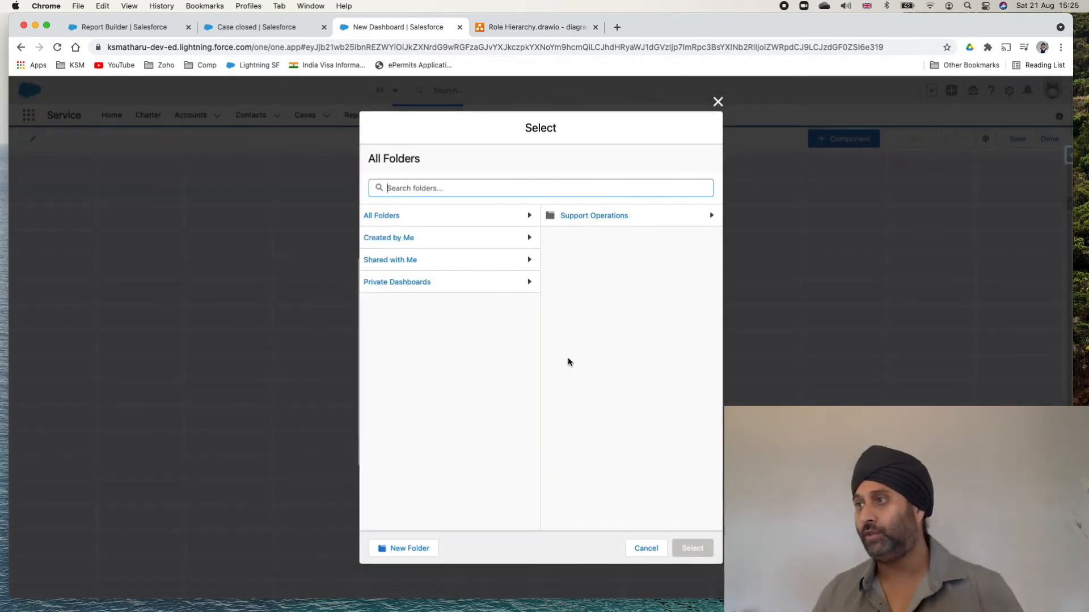
pyautogui.click(584, 216)
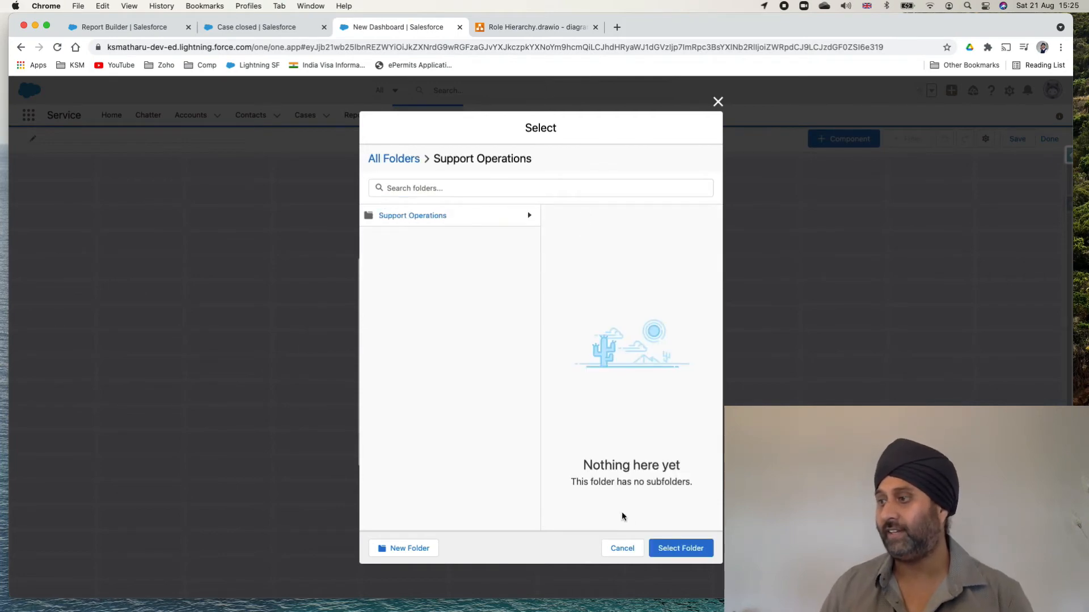
pyautogui.click(688, 547)
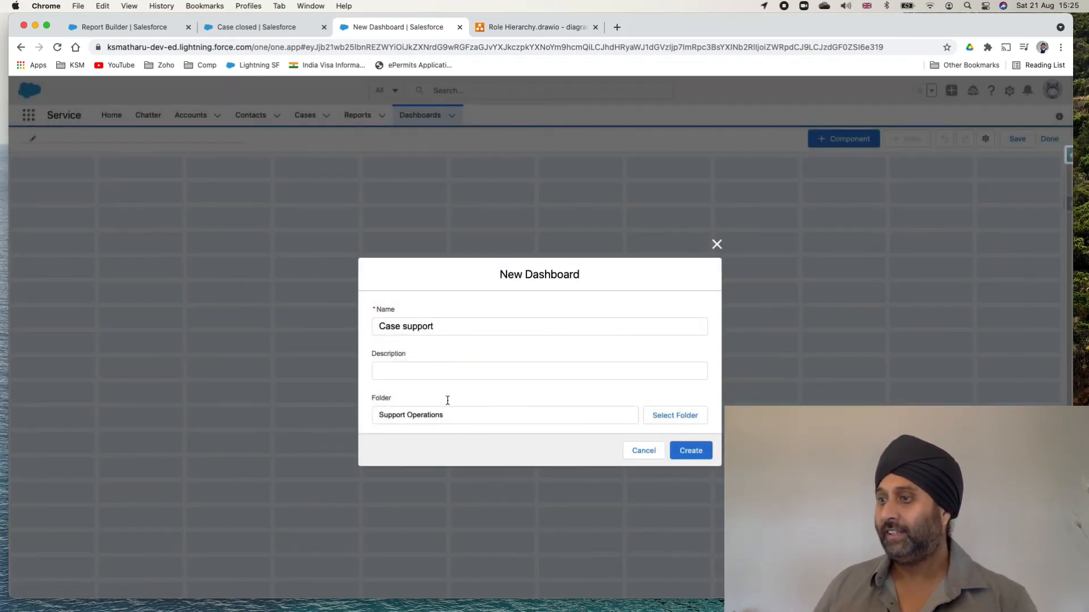
pyautogui.click(447, 372)
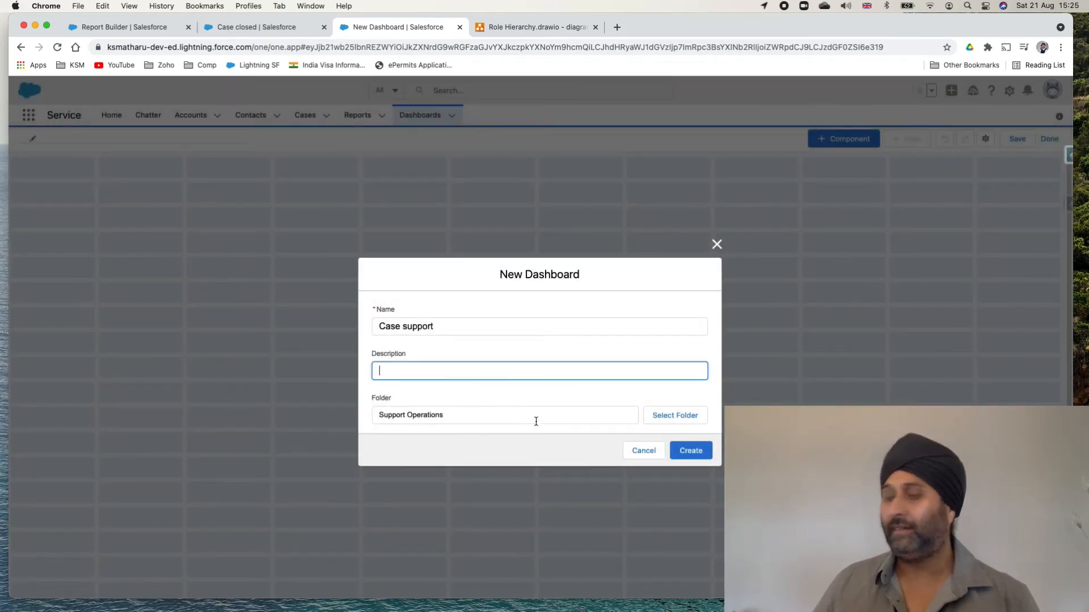
pyautogui.click(686, 454)
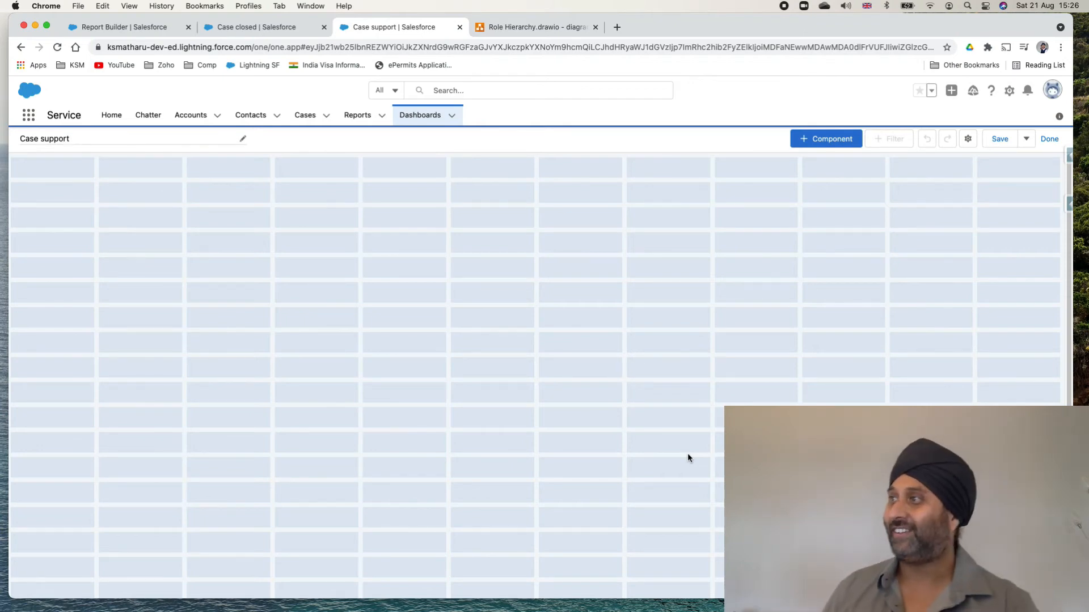
# - Add the Cases Open and Case closed reports to the Case support dashboard as table components
pyautogui.click(827, 142)
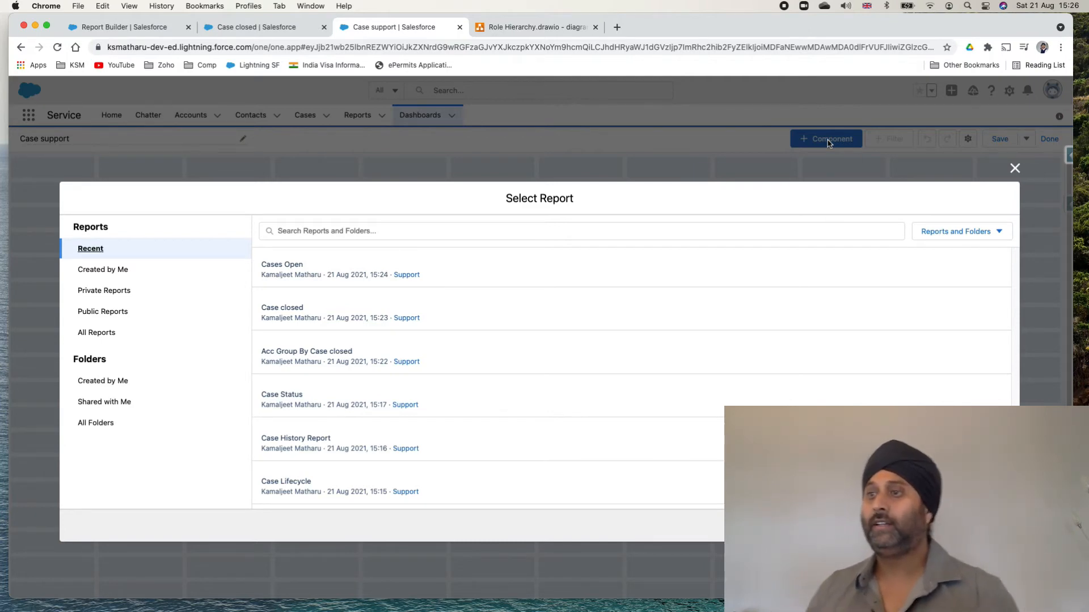
pyautogui.click(302, 264)
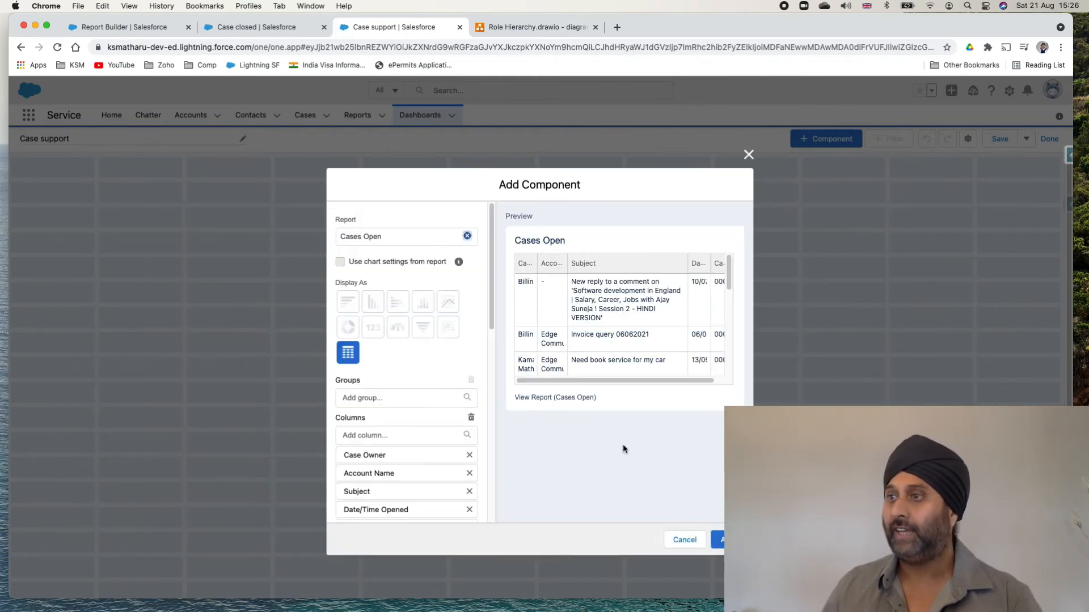
pyautogui.click(728, 540)
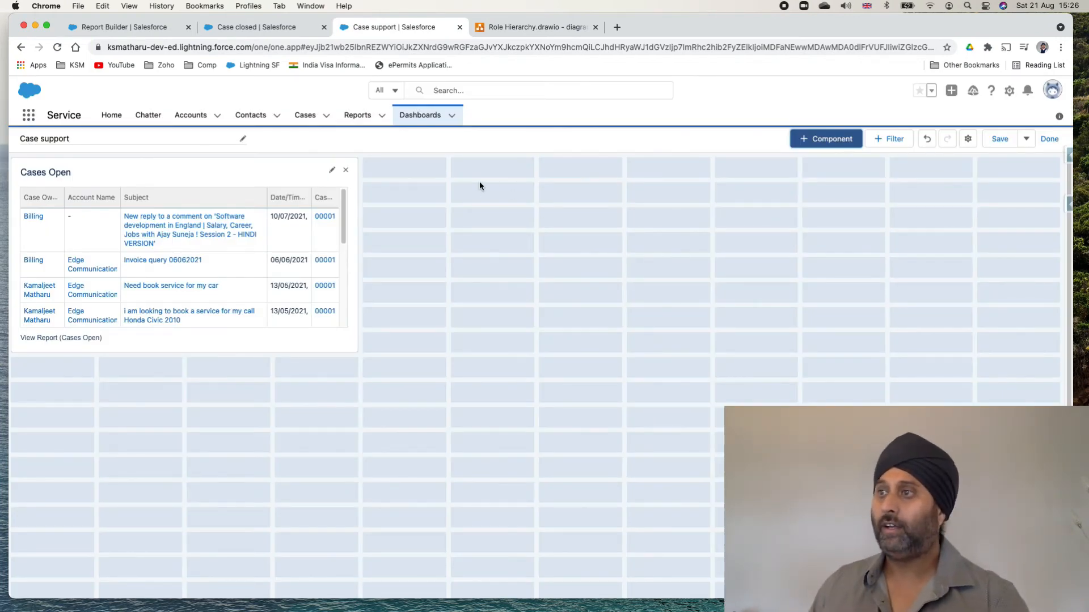
pyautogui.click(849, 142)
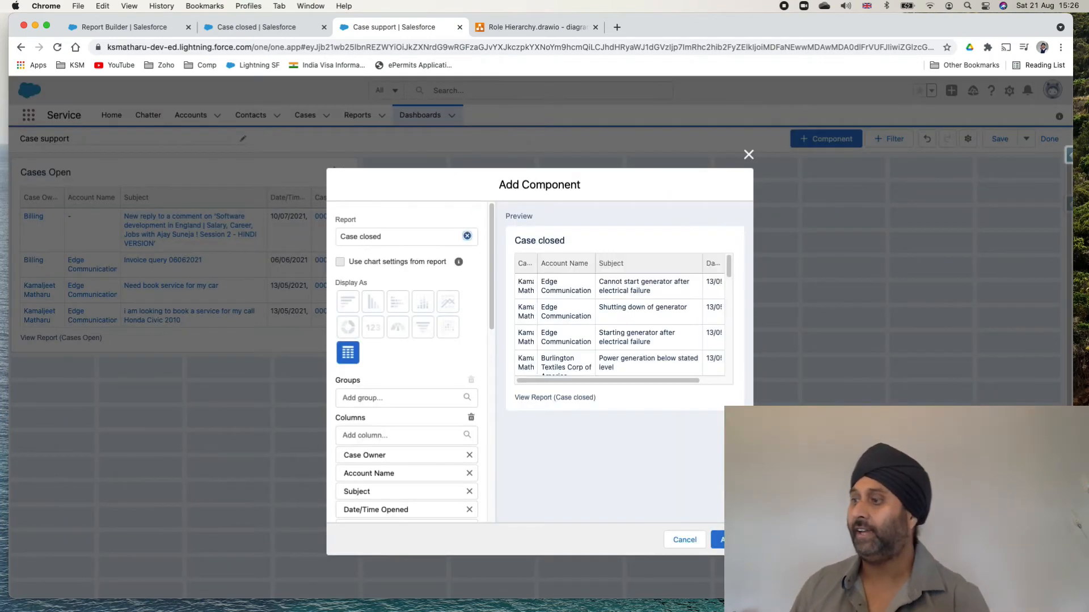
pyautogui.click(728, 540)
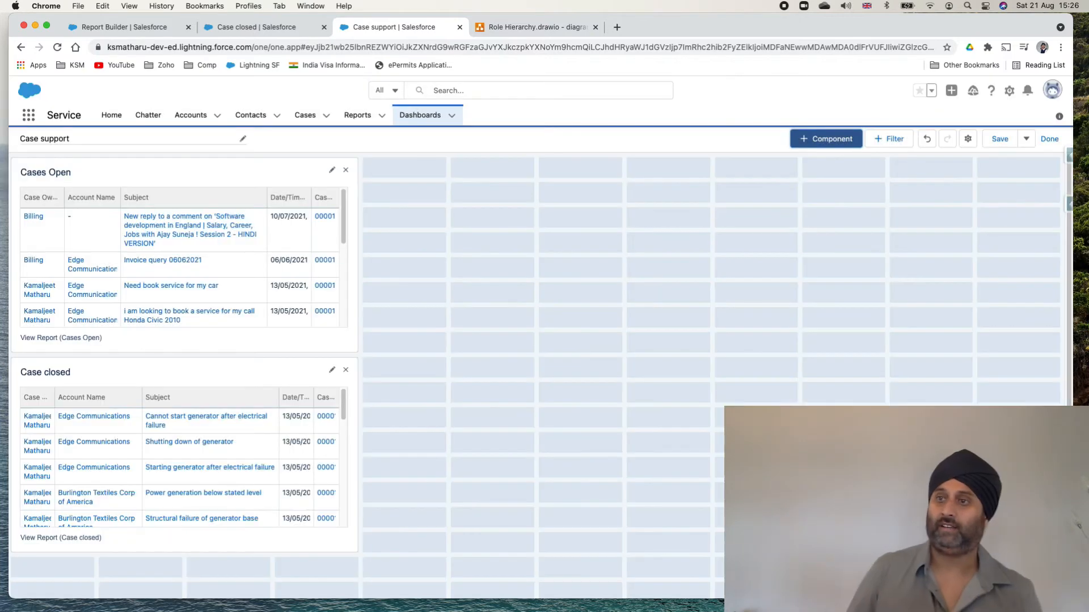
# - Add the Acc Group By Case closed report to the dashboard, displayed as a table
pyautogui.click(830, 145)
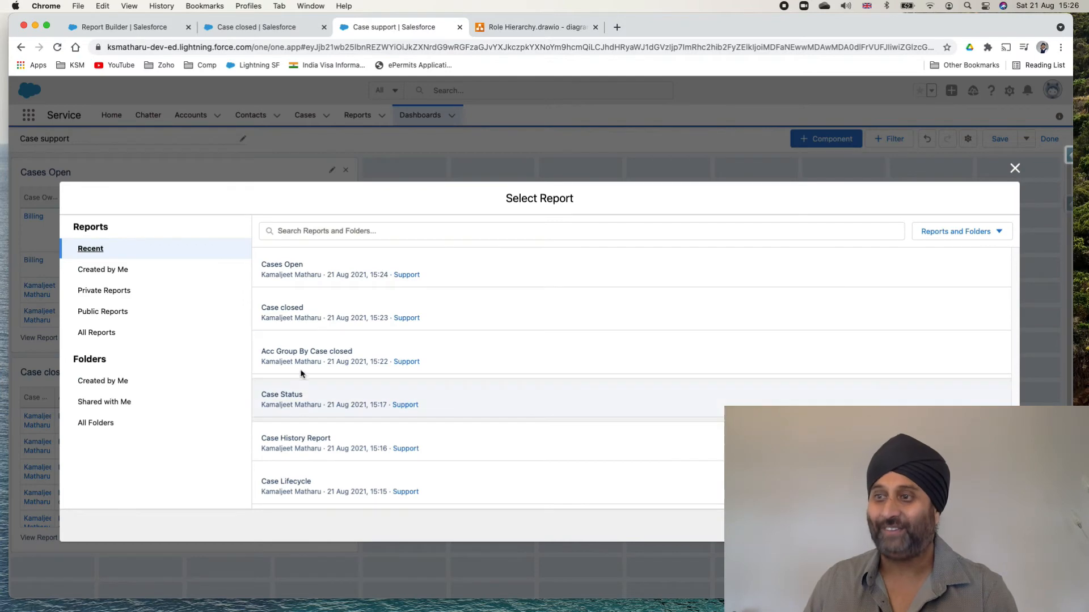
pyautogui.click(318, 353)
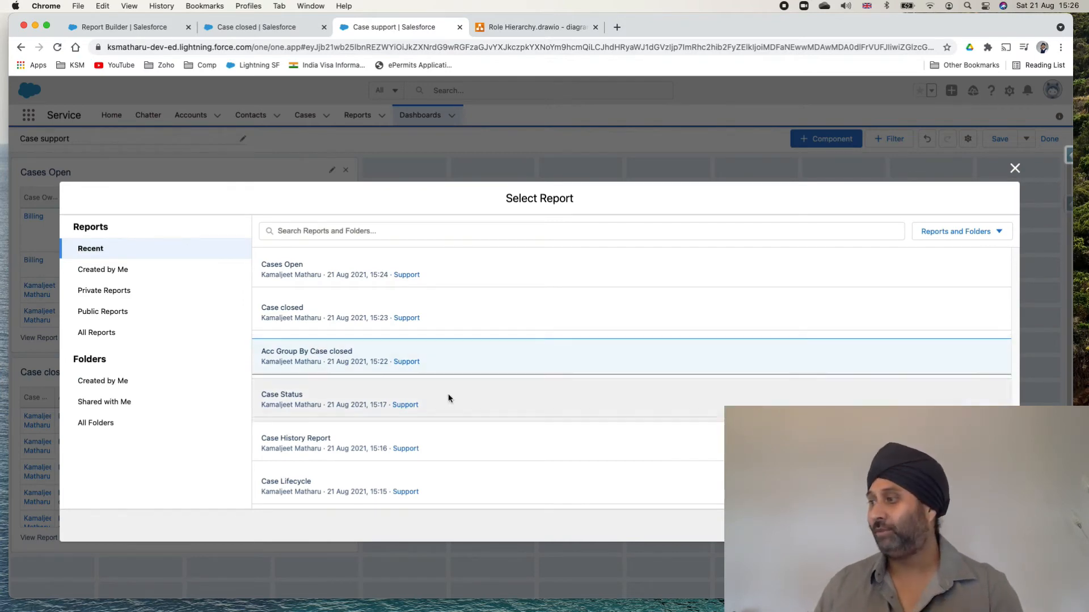
pyautogui.click(991, 525)
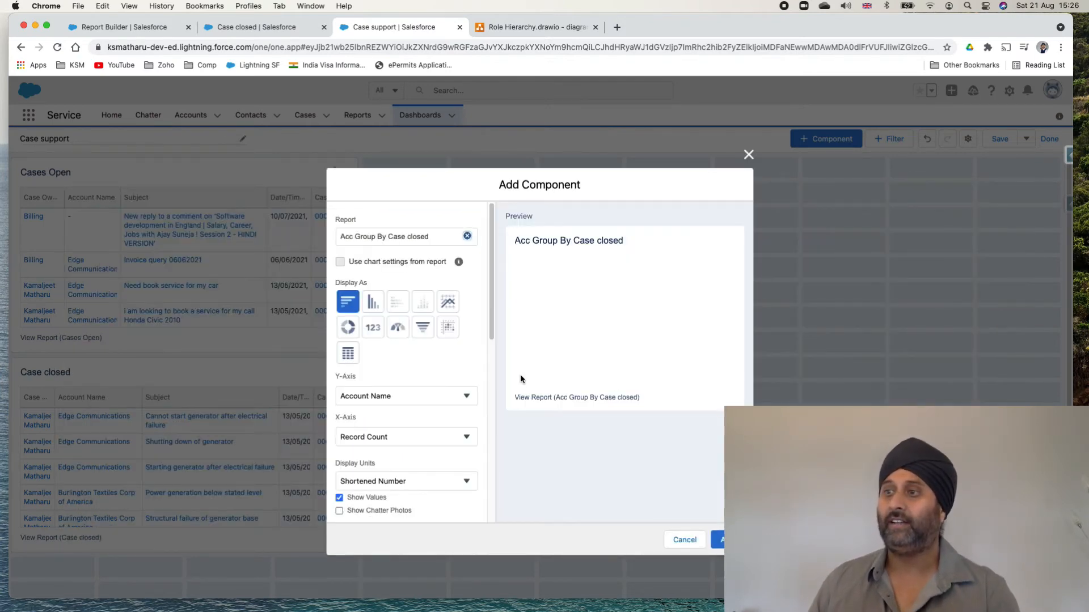
pyautogui.click(348, 353)
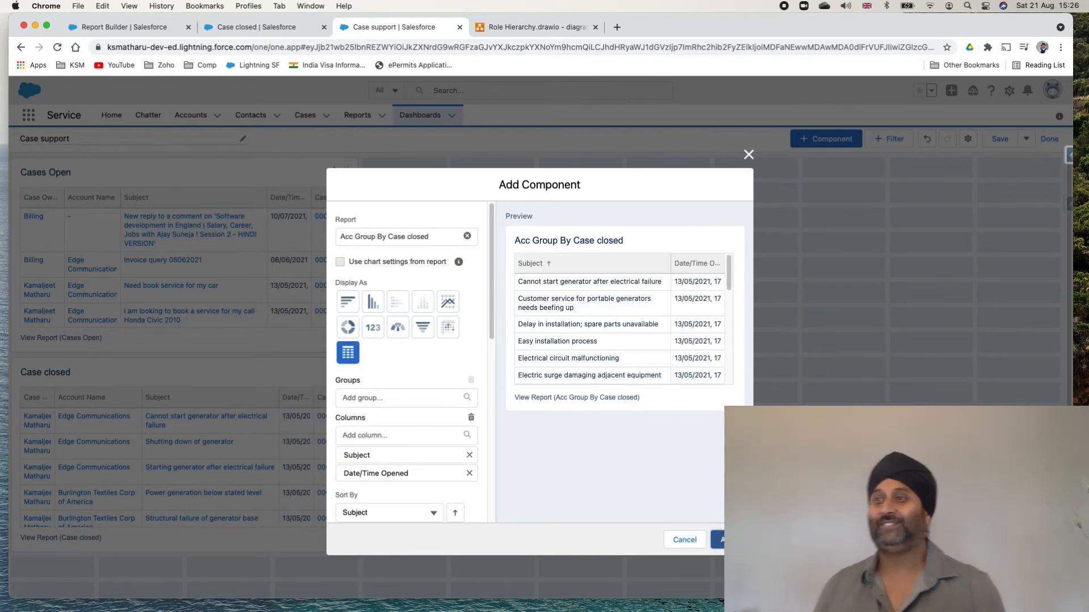
pyautogui.click(719, 540)
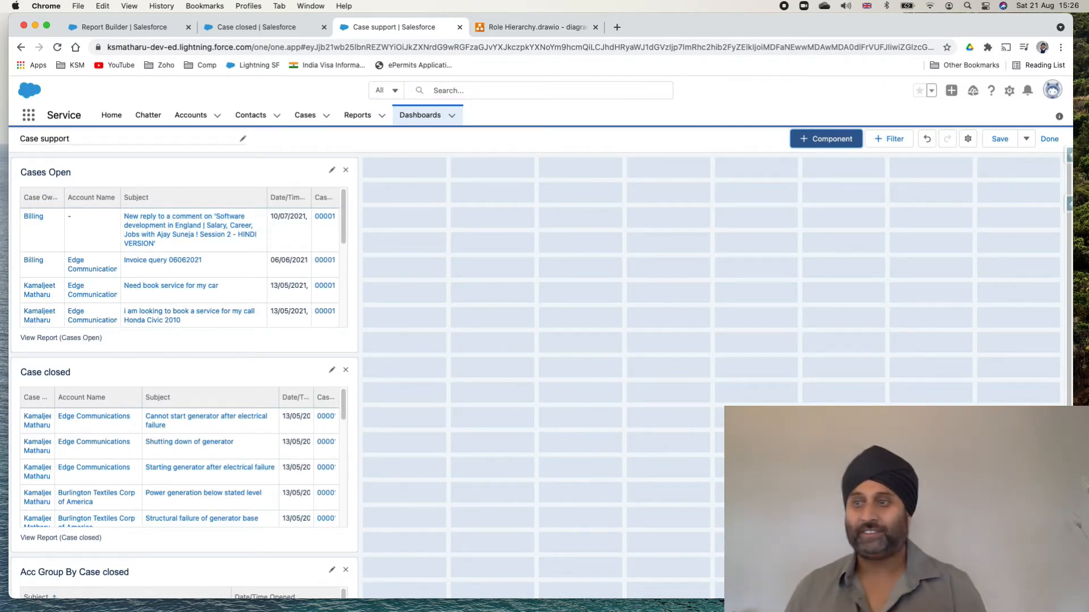
# - Arrange the components in one row, with Case closed beside Cases Open and Acc Group By Case closed at the far end
pyautogui.moveTo(248, 365); pyautogui.dragTo(553, 156)
pyautogui.moveTo(192, 370); pyautogui.dragTo(539, 212)
pyautogui.moveTo(295, 370); pyautogui.dragTo(987, 179)
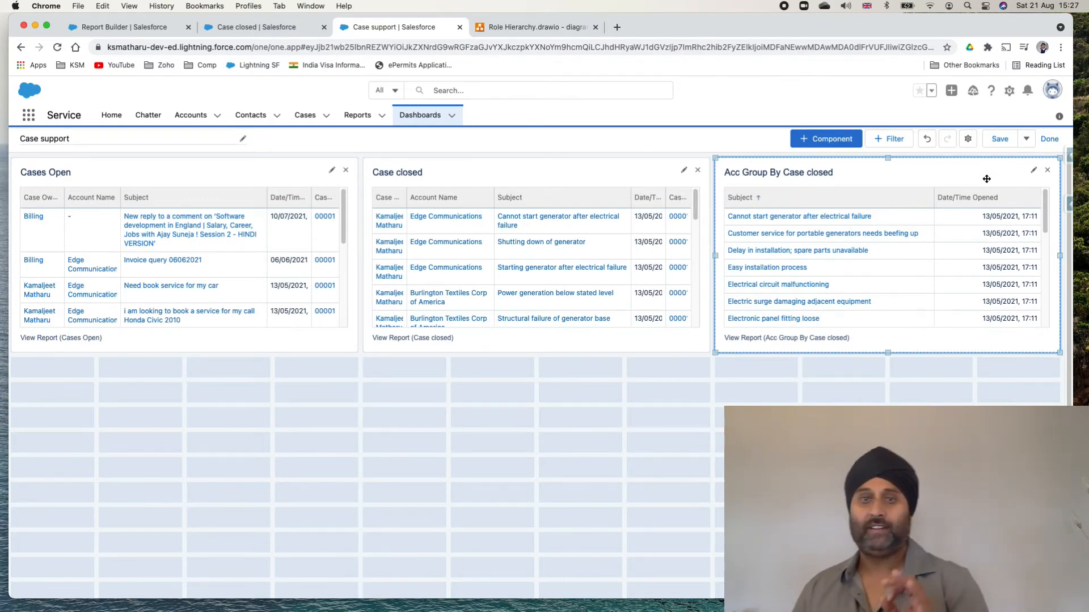
pyautogui.click(332, 172)
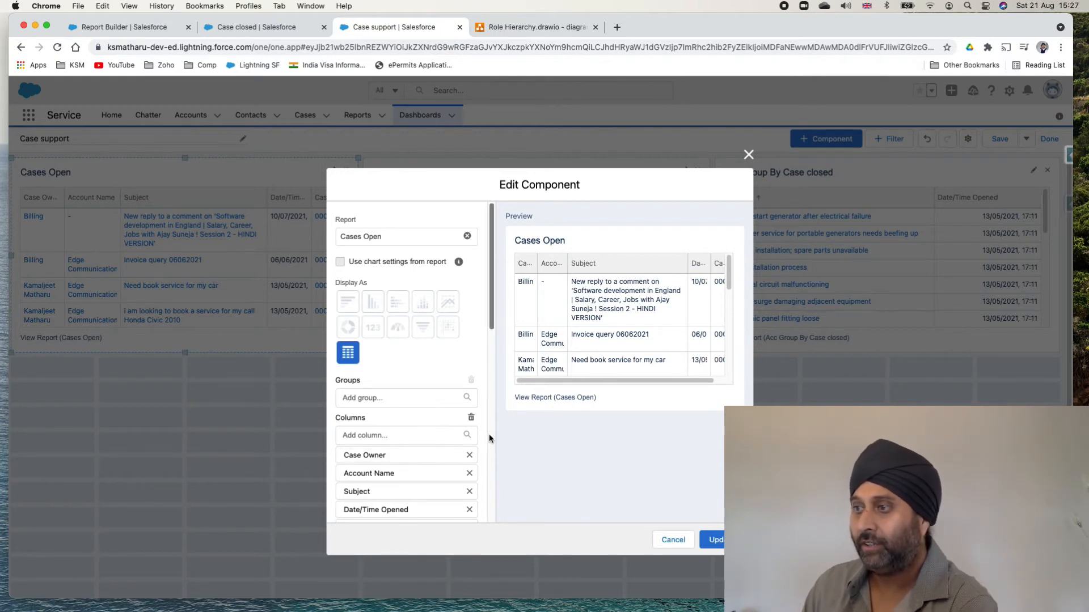
pyautogui.moveTo(489, 320); pyautogui.dragTo(499, 377)
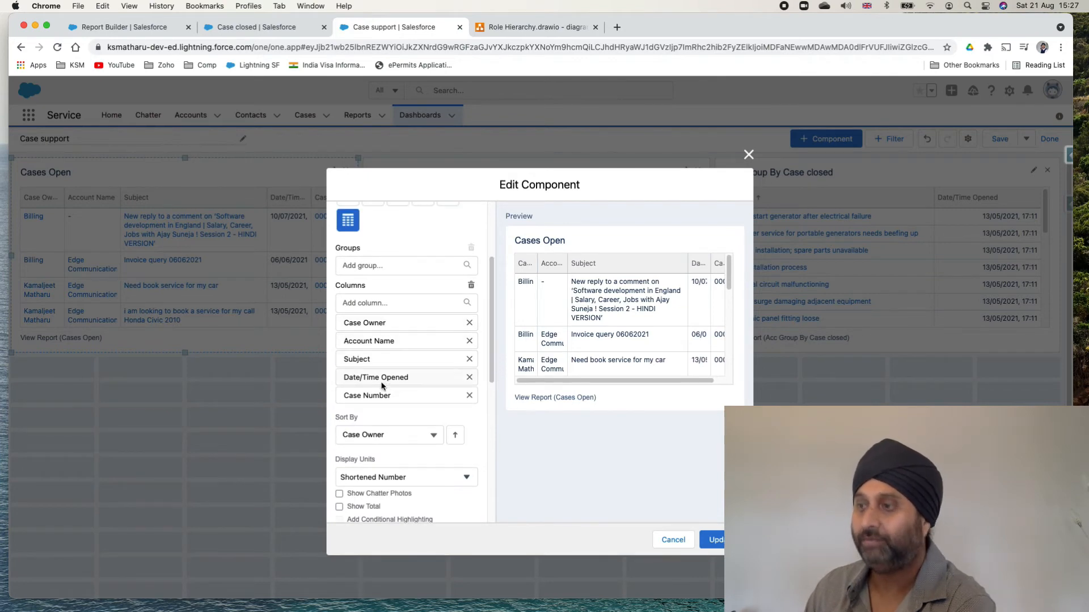
pyautogui.click(470, 378)
pyautogui.click(470, 359)
pyautogui.click(470, 341)
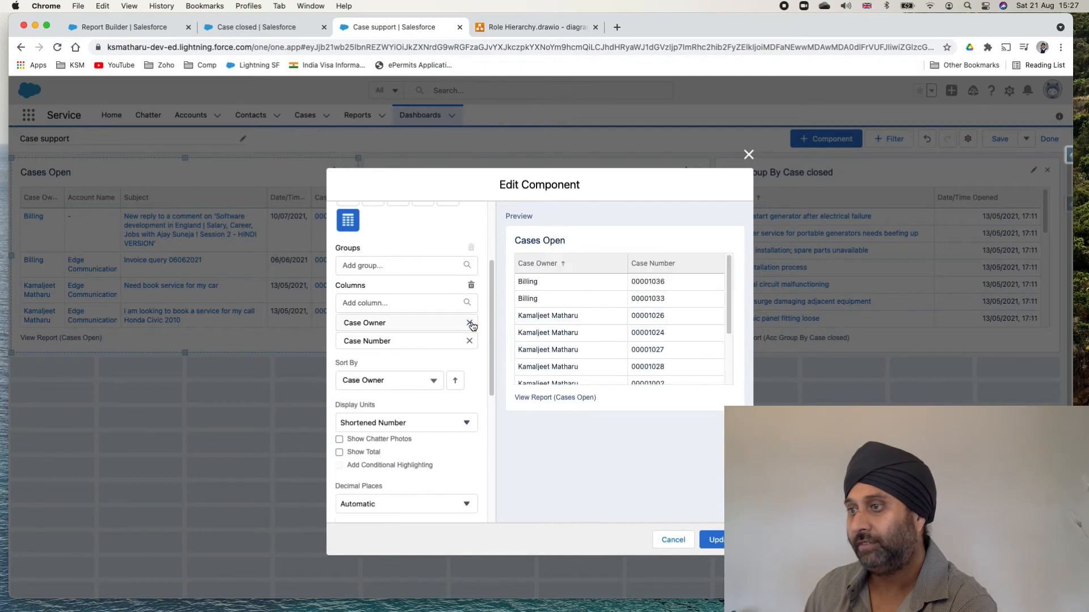
pyautogui.click(470, 323)
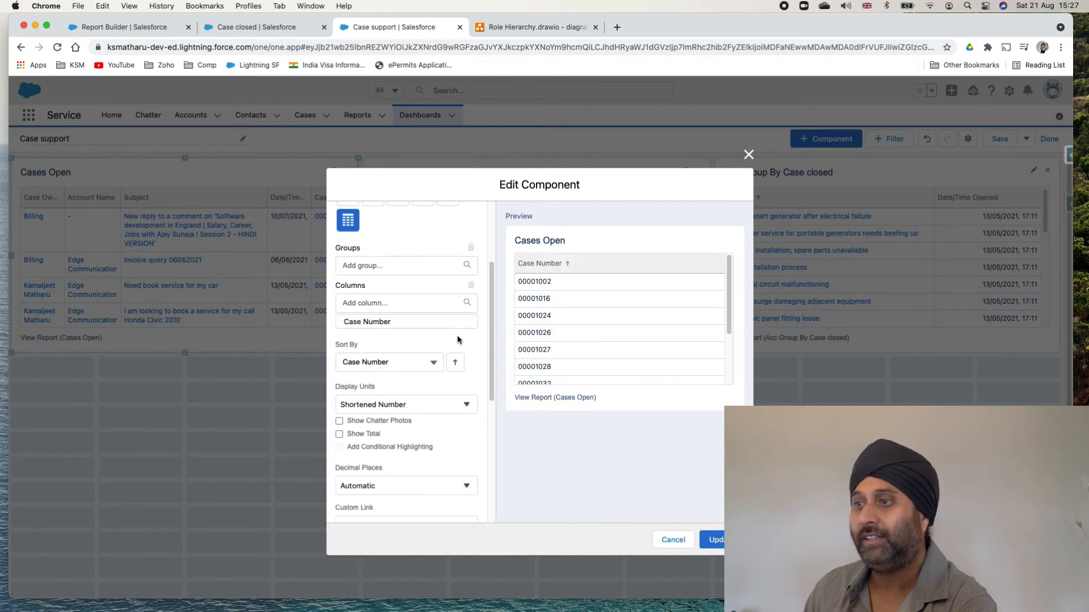
pyautogui.click(432, 361)
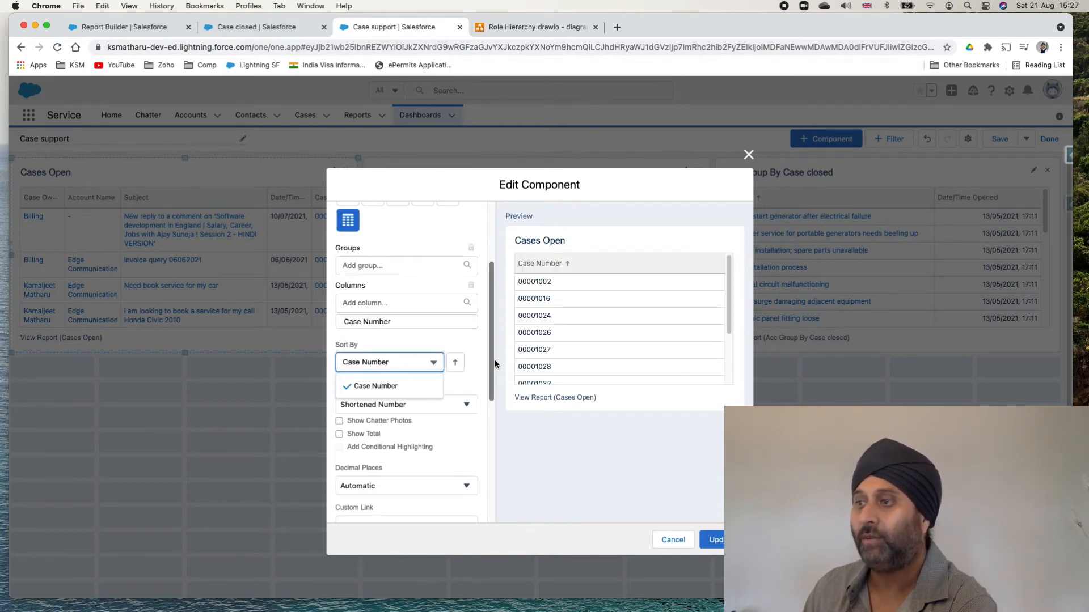
pyautogui.click(478, 372)
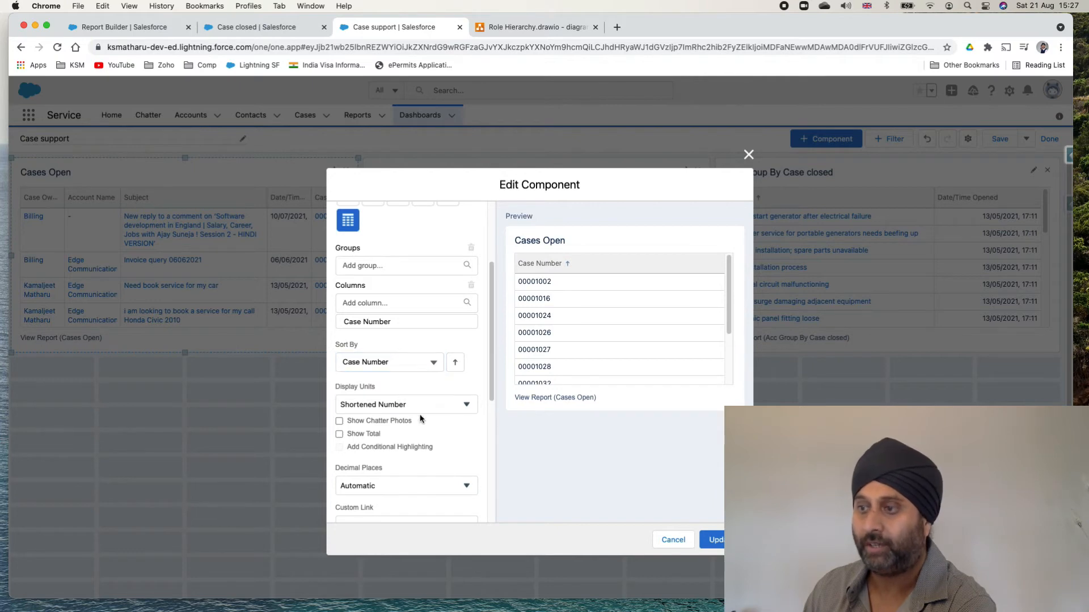
pyautogui.click(370, 436)
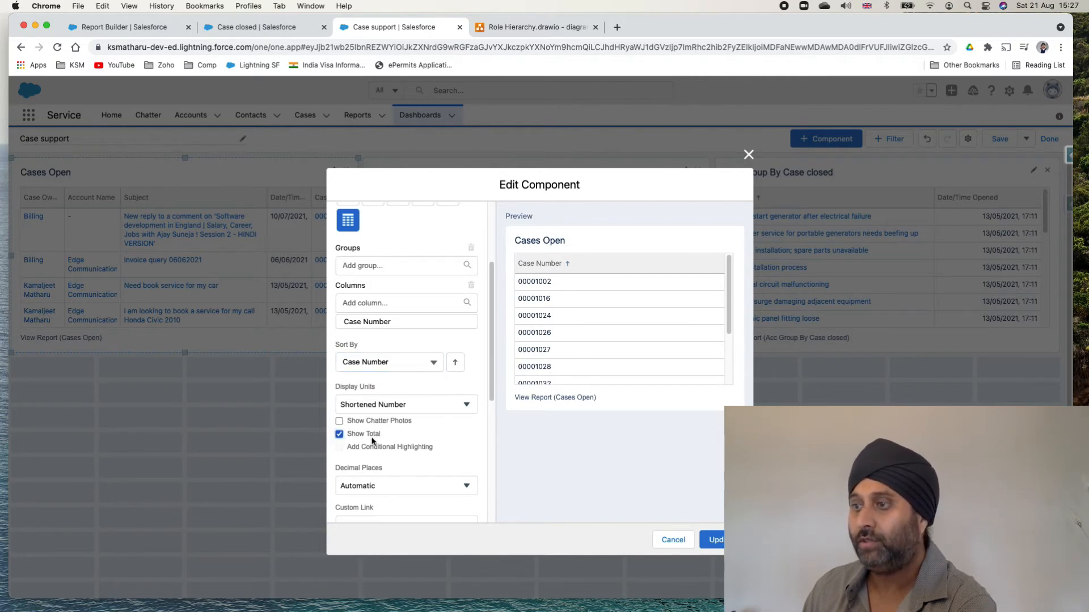
pyautogui.click(473, 409)
pyautogui.click(461, 395)
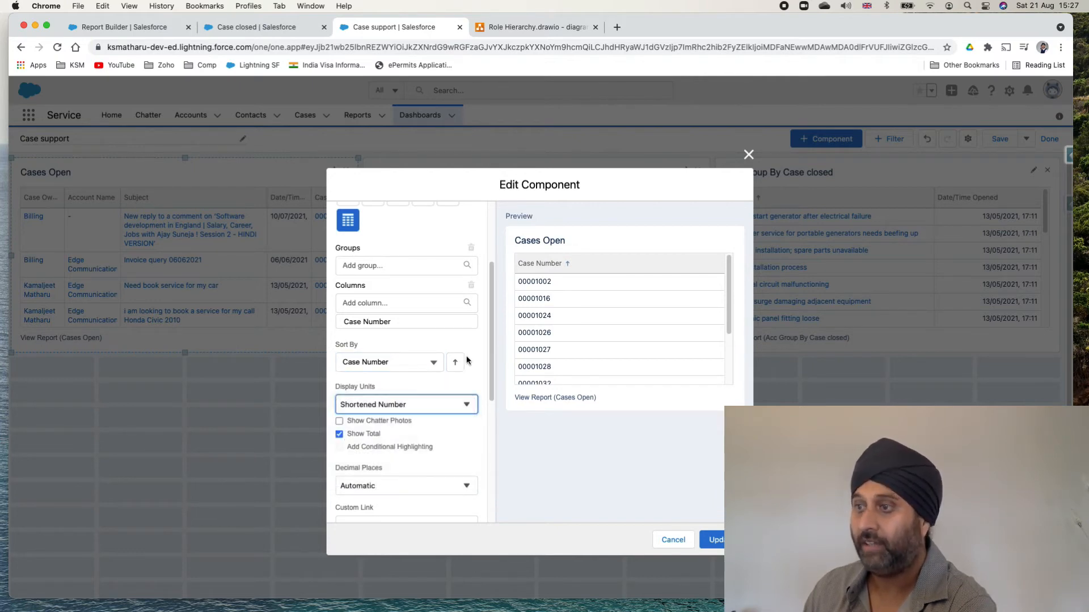
pyautogui.scroll(-5, 468, 361)
pyautogui.scroll(10, 467, 360)
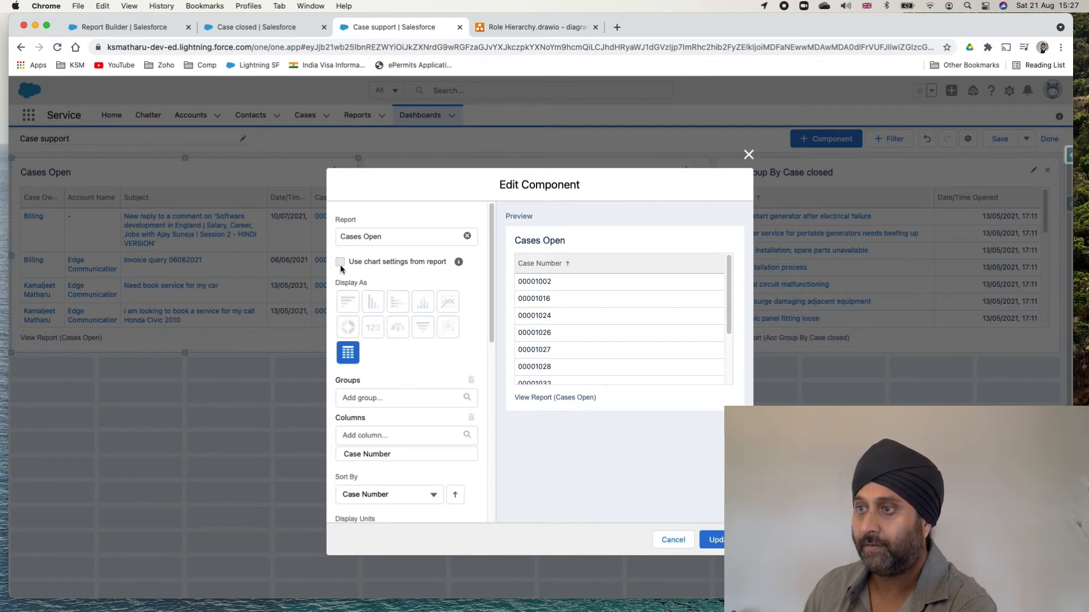
pyautogui.click(670, 538)
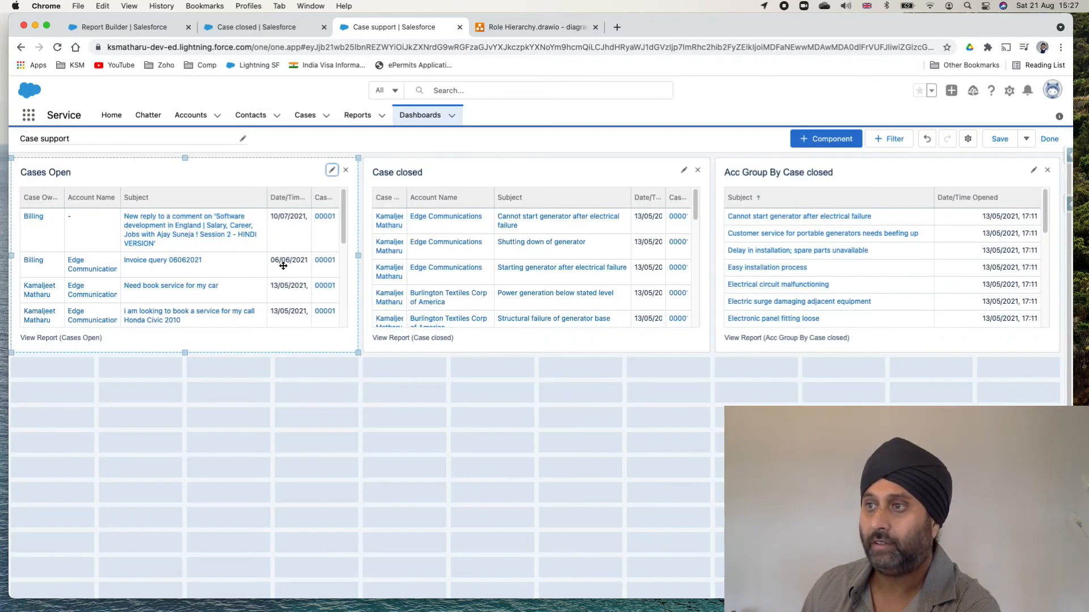
pyautogui.click(332, 171)
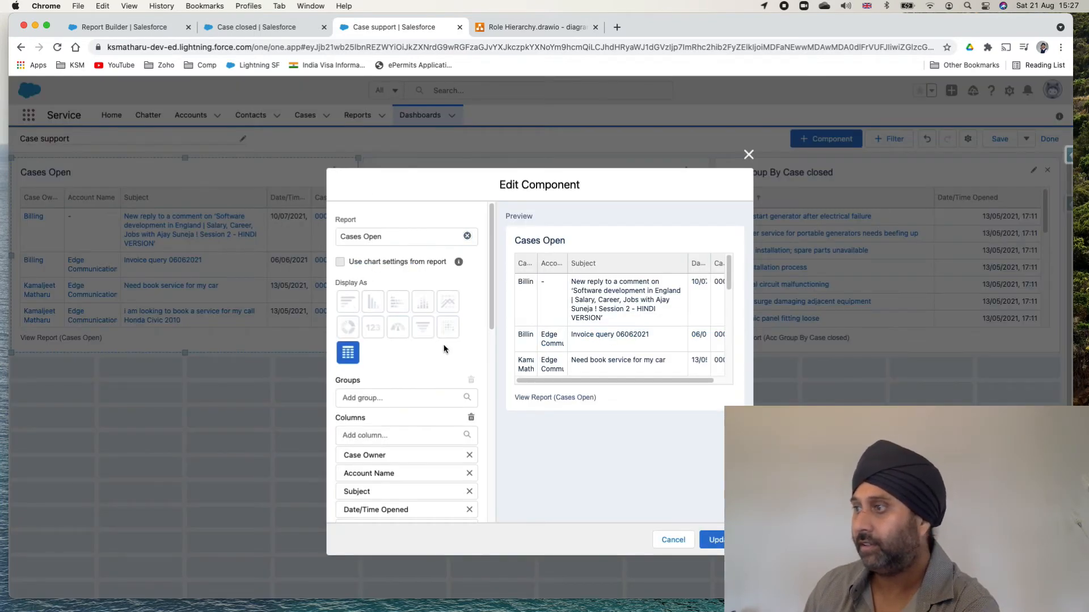
pyautogui.hscroll(2, 651, 379)
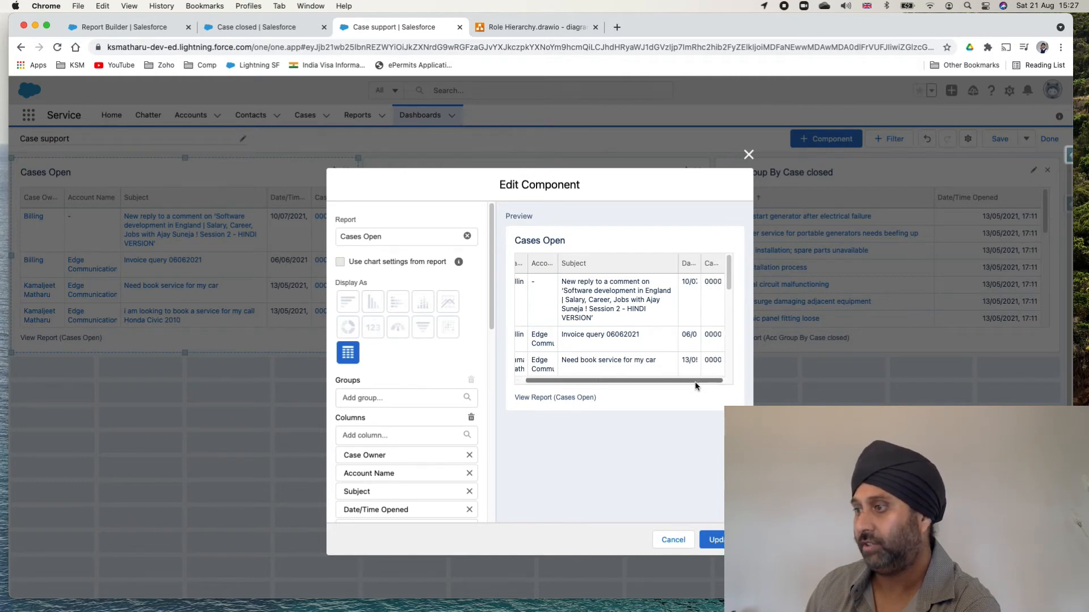
pyautogui.click(672, 541)
# - Remove the Cases Open, Case closed and Acc Group By Case closed components from the Case support dashboard and finish editing it
pyautogui.click(224, 29)
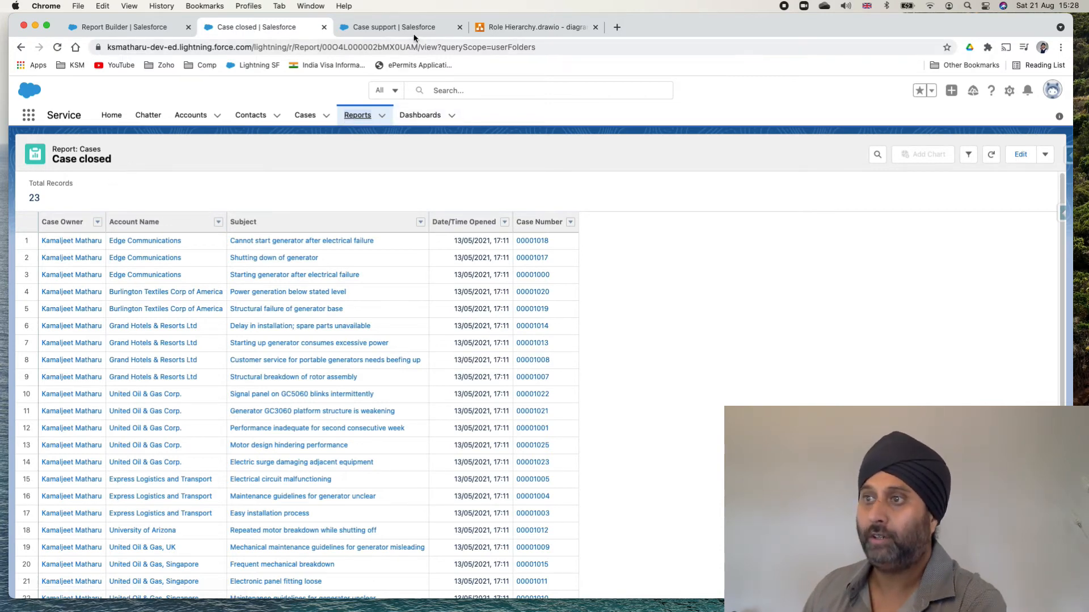
pyautogui.click(394, 27)
pyautogui.click(347, 170)
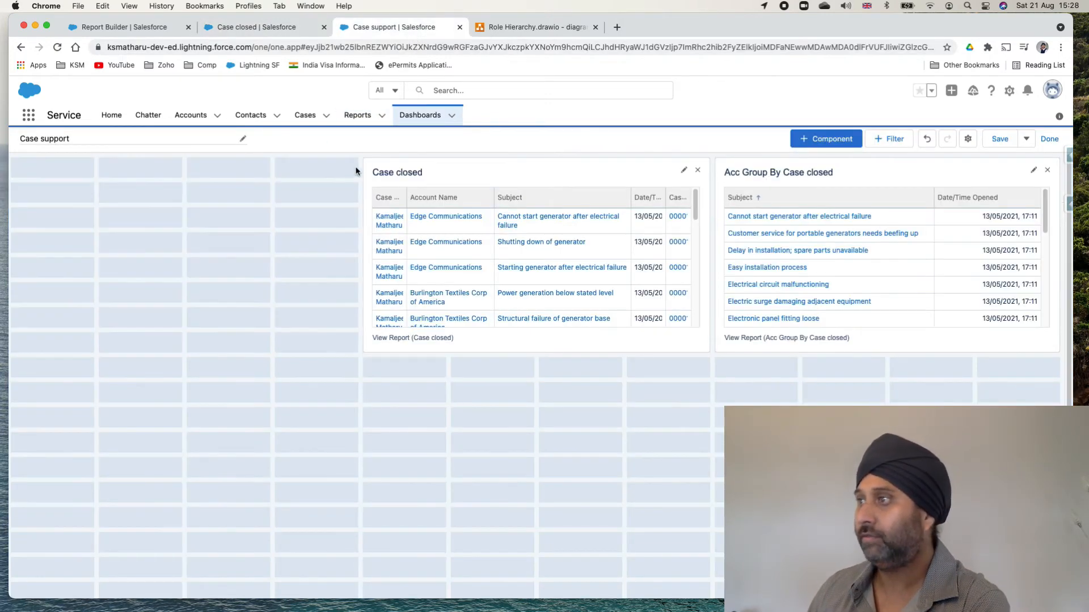
pyautogui.click(698, 170)
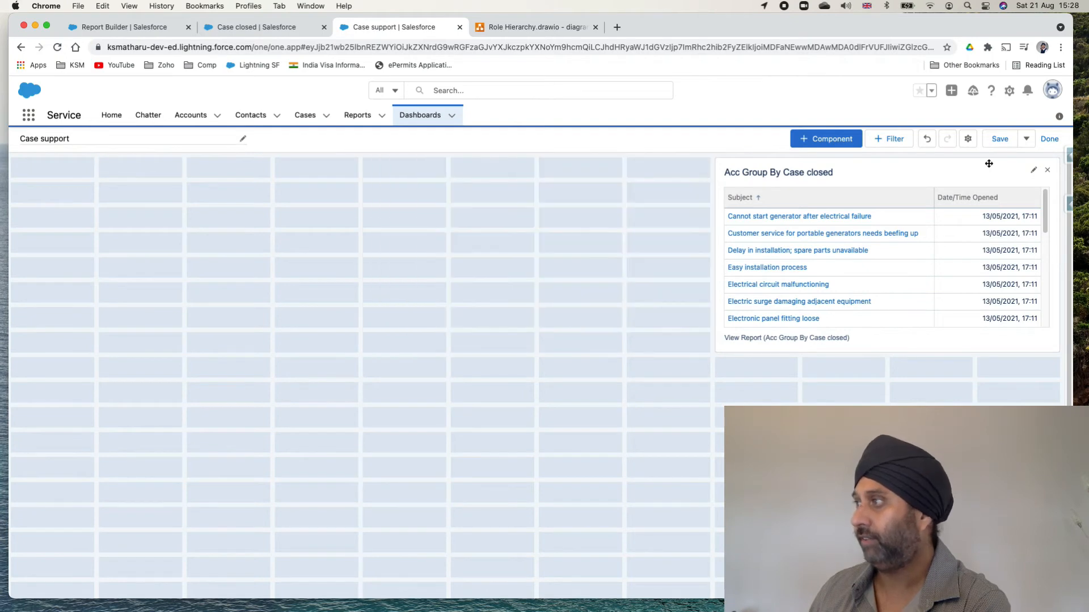
pyautogui.click(1047, 169)
pyautogui.click(1047, 143)
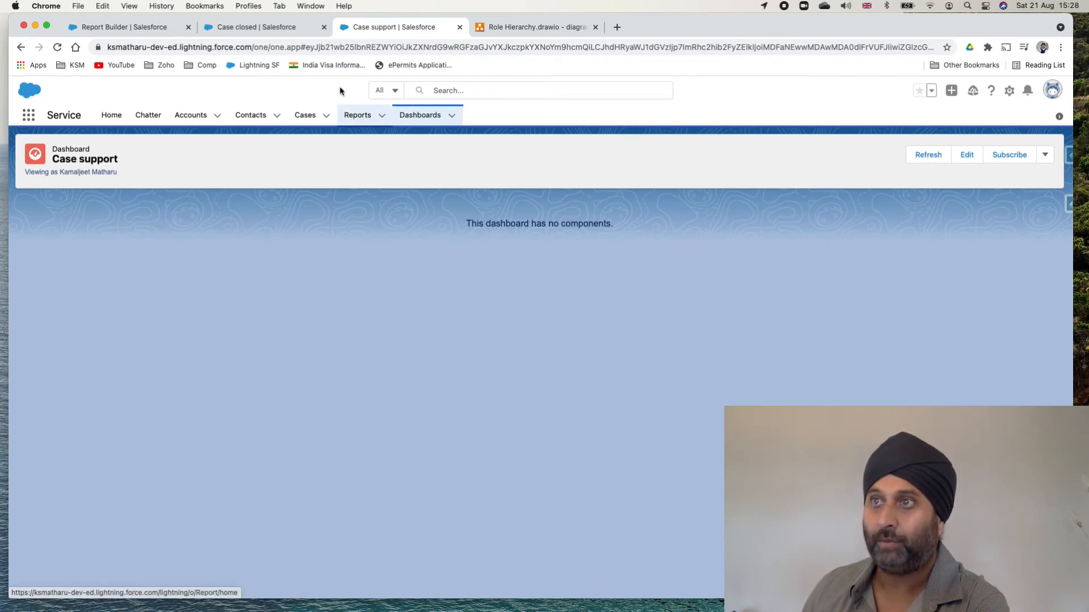
# - Edit the Cases Open report to remove the Account Name, Subject and Case Number columns, and run it
pyautogui.click(266, 30)
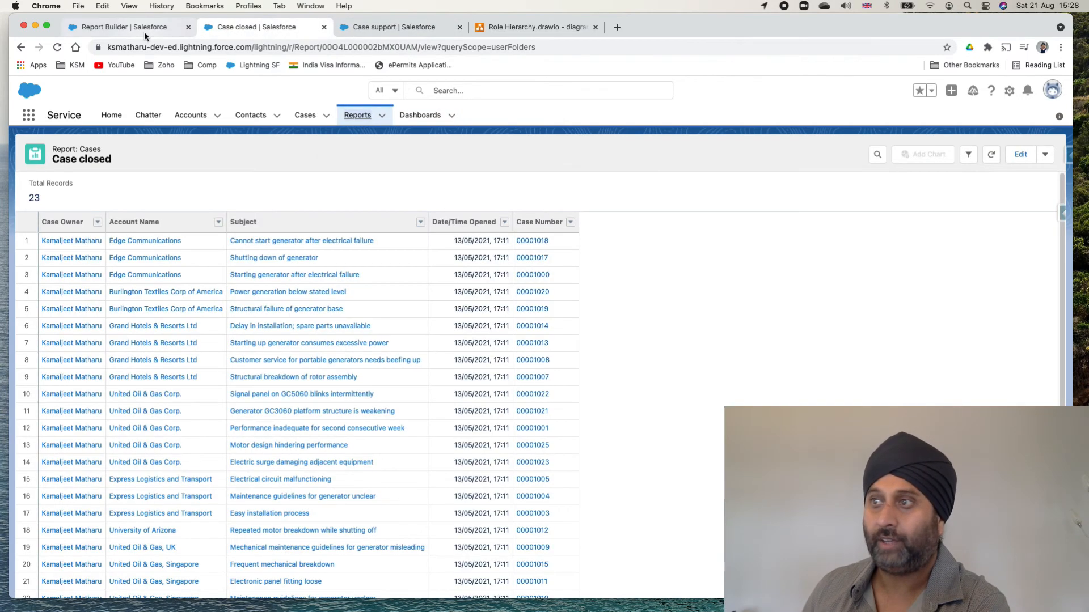
pyautogui.click(366, 117)
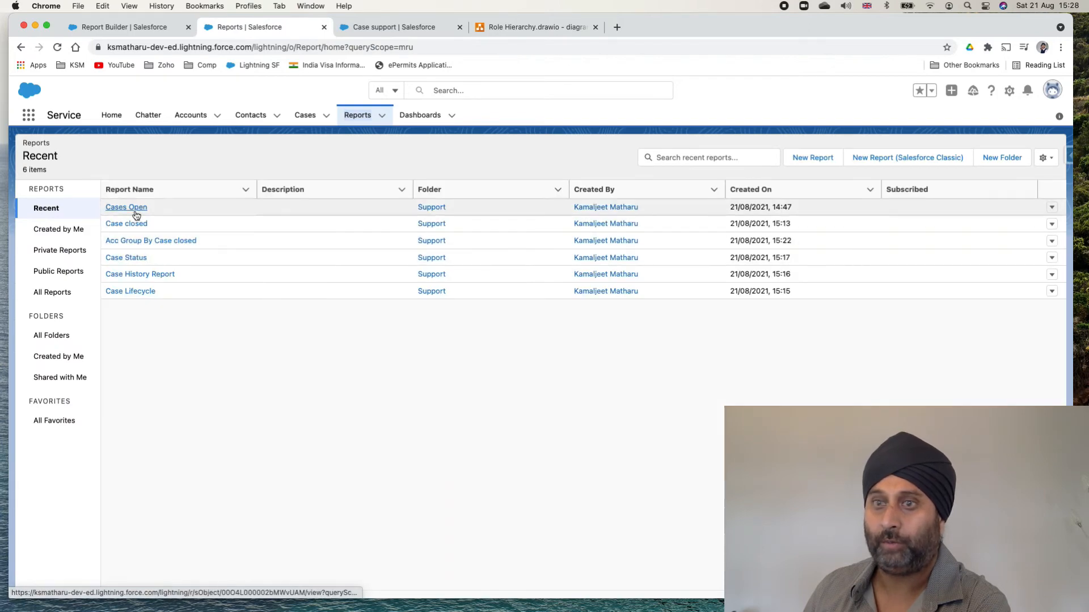
pyautogui.click(135, 211)
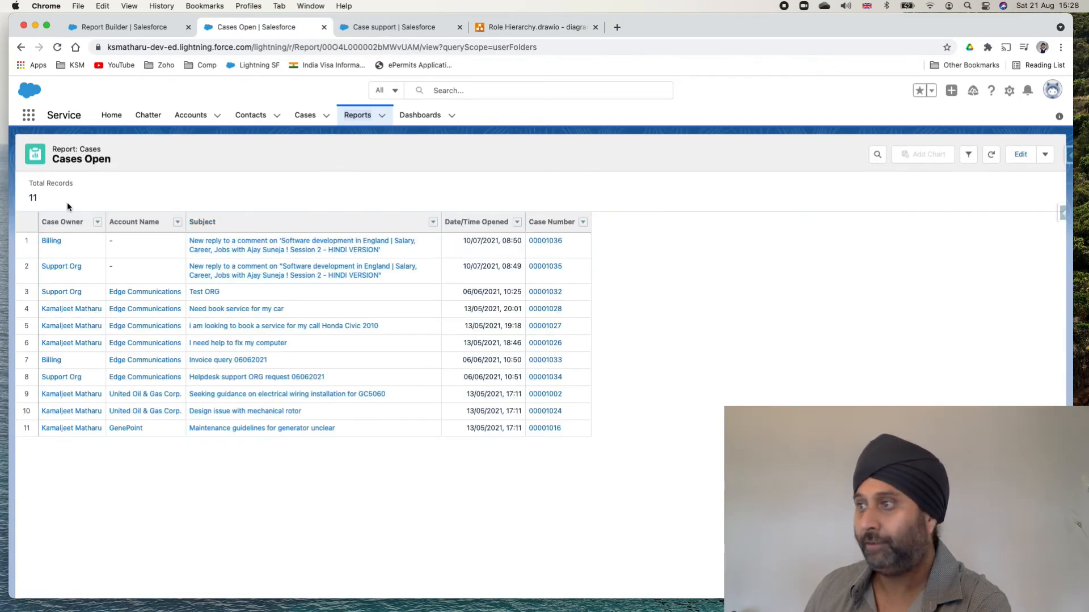
pyautogui.click(1024, 156)
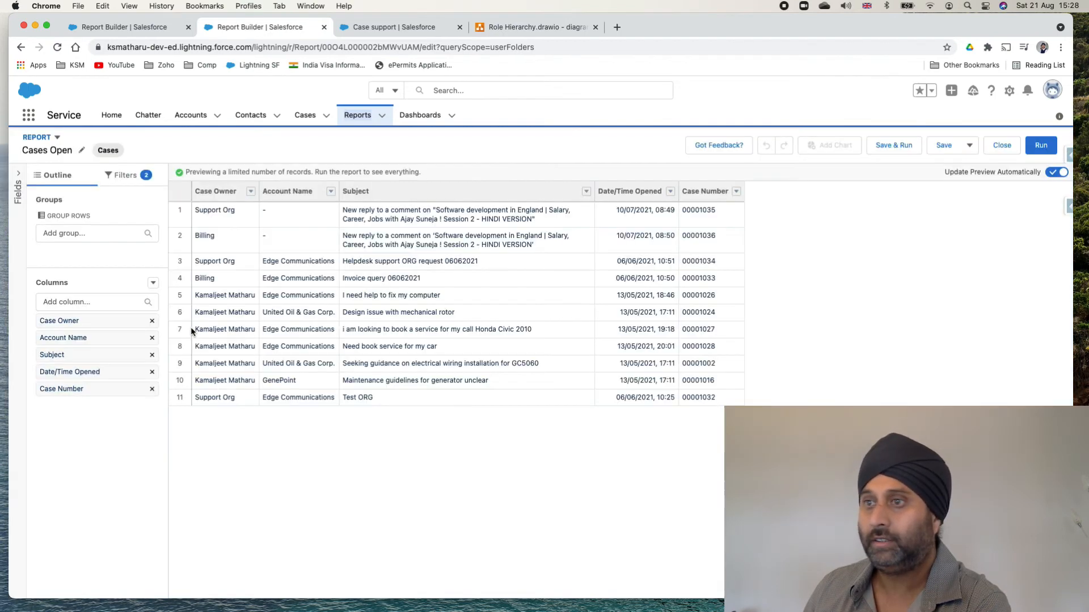
pyautogui.click(152, 338)
pyautogui.click(152, 338)
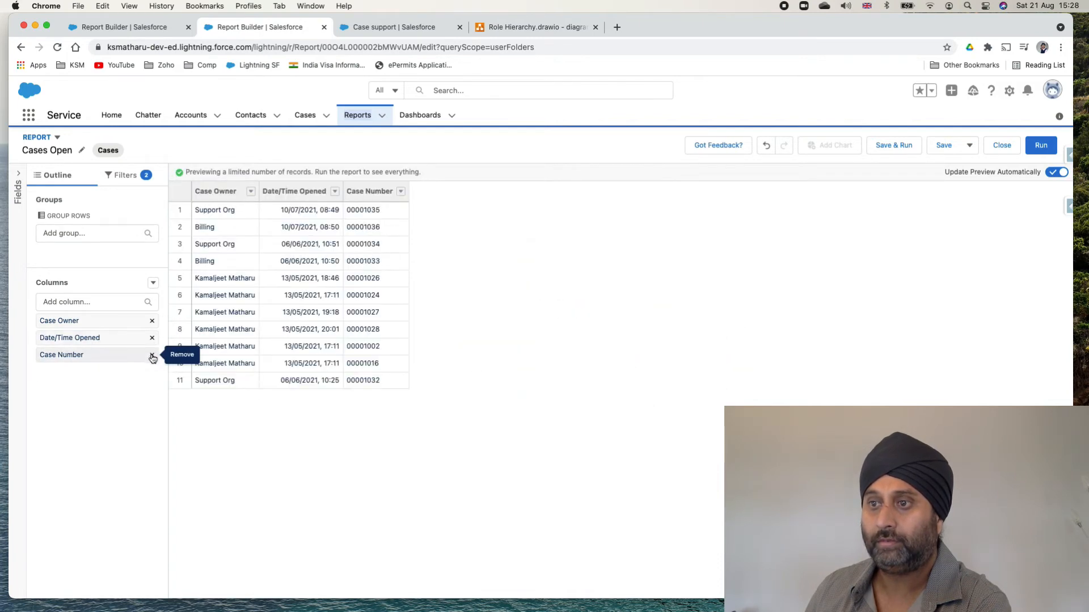
pyautogui.click(152, 355)
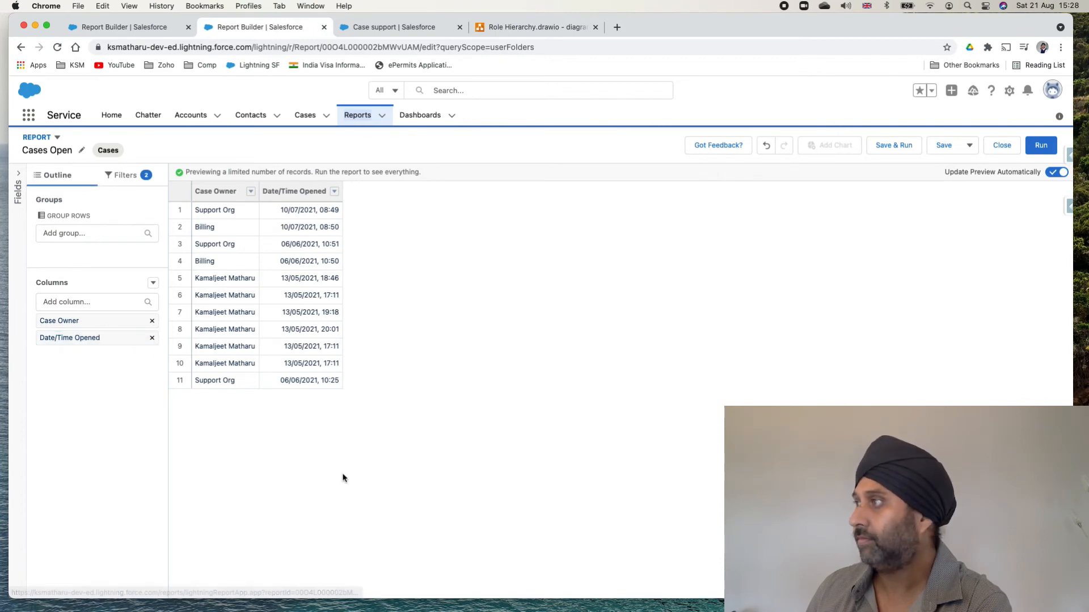
pyautogui.click(1038, 146)
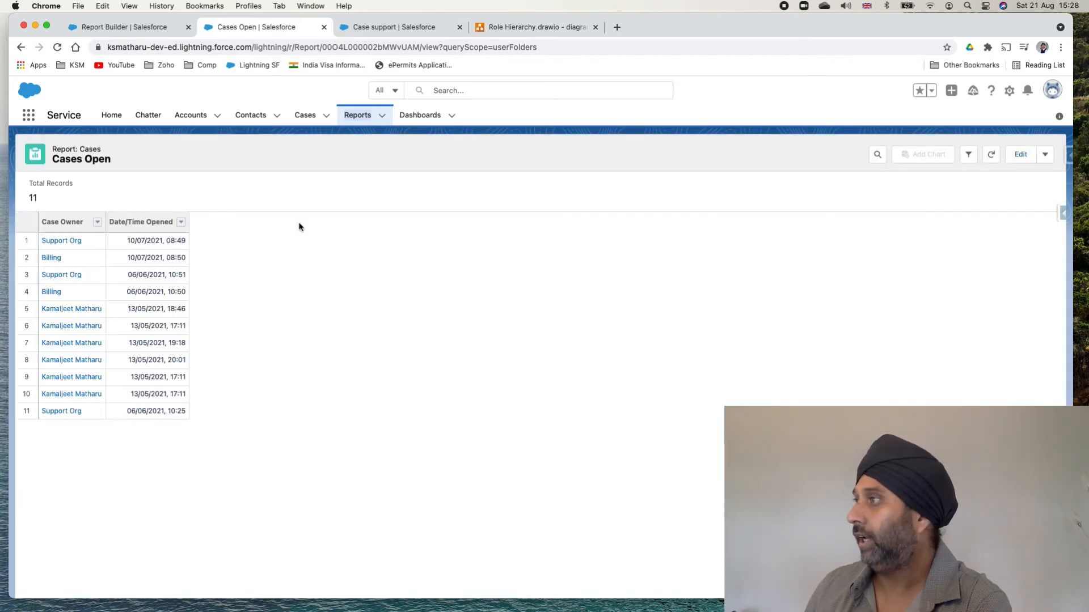
# - Reopen the Cases Open report for editing and group its rows by Case Number
pyautogui.click(1020, 155)
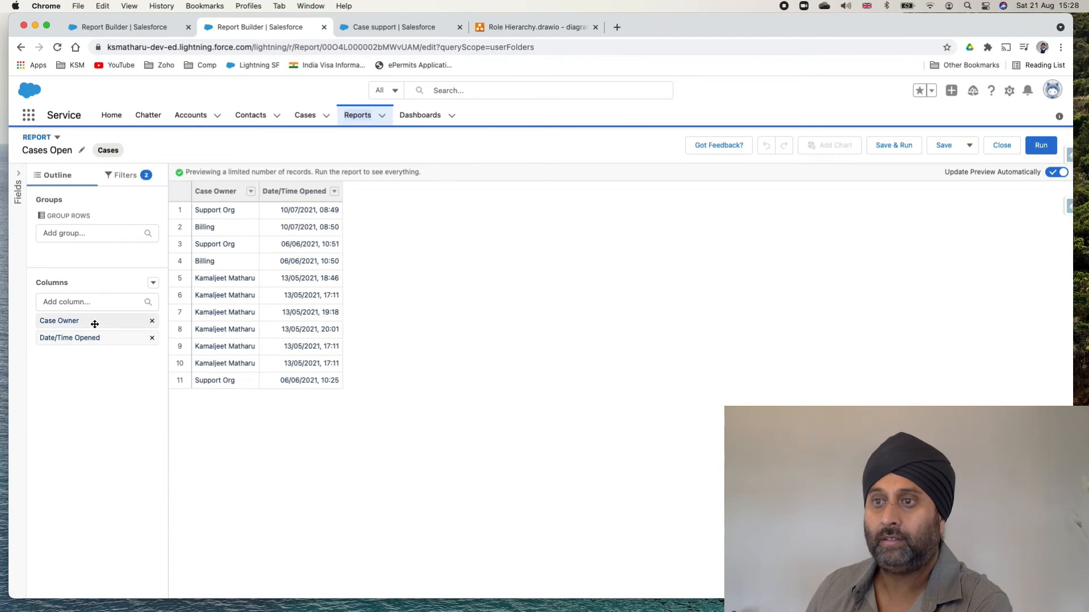
pyautogui.click(78, 234)
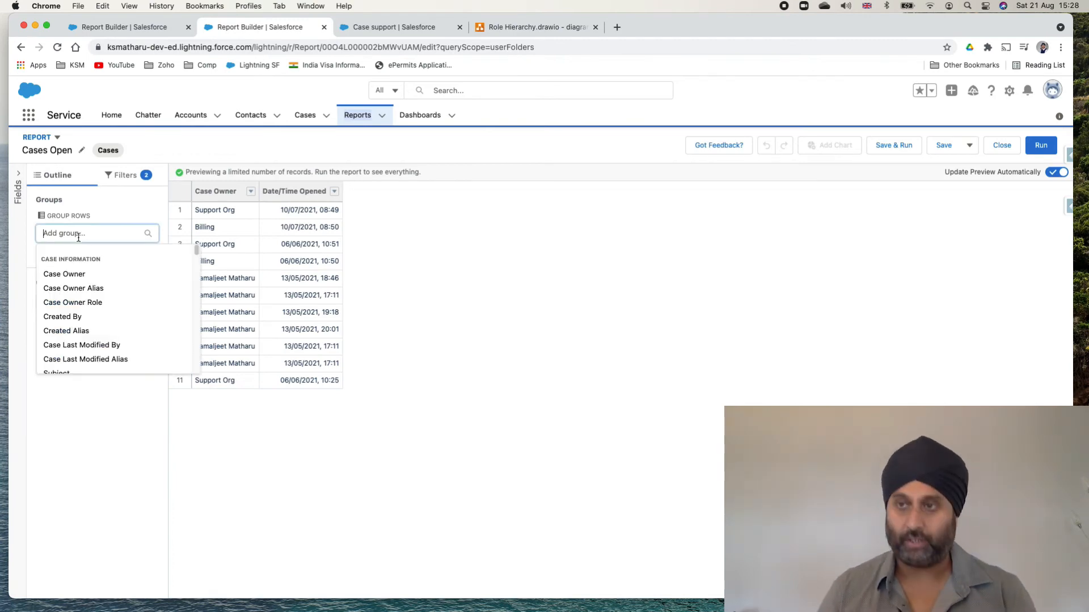
pyautogui.write('case')
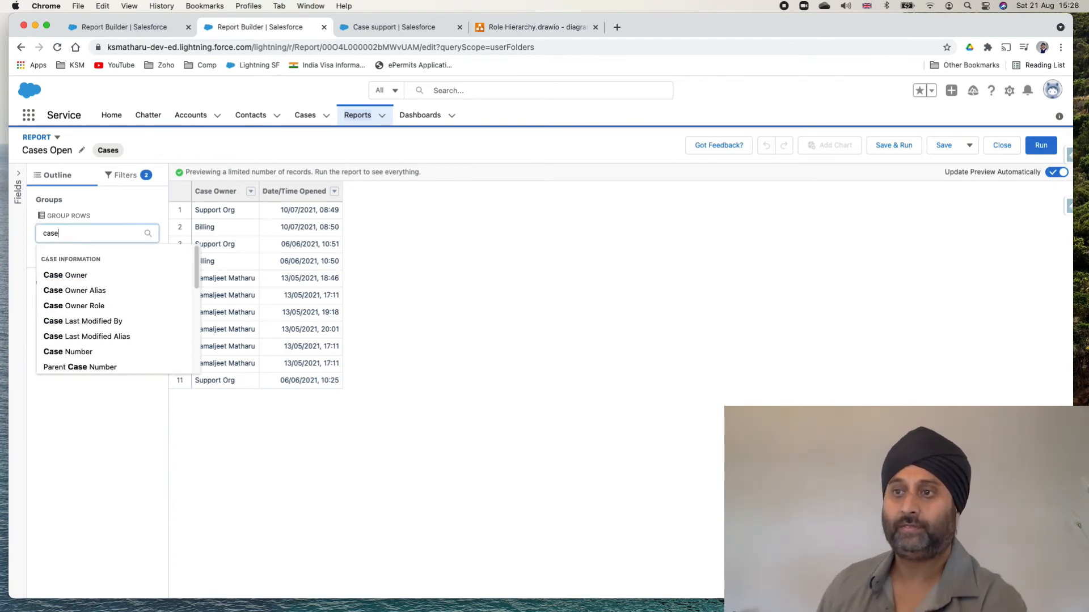
pyautogui.click(90, 352)
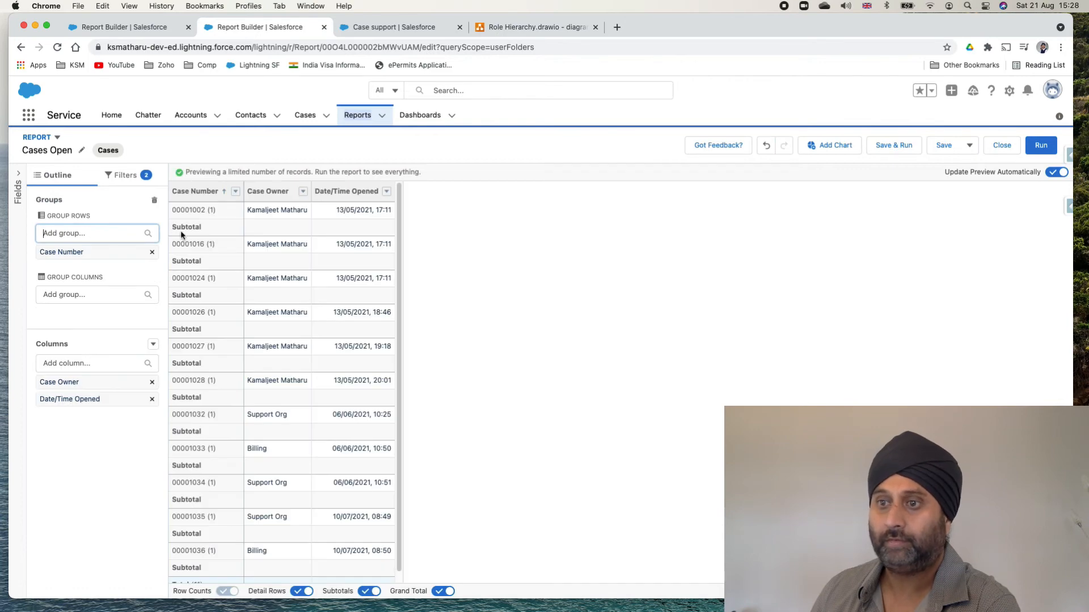
# - Remove the Case Owner and Date/Time Opened columns from the grouped report, run it and check the total records
pyautogui.click(152, 381)
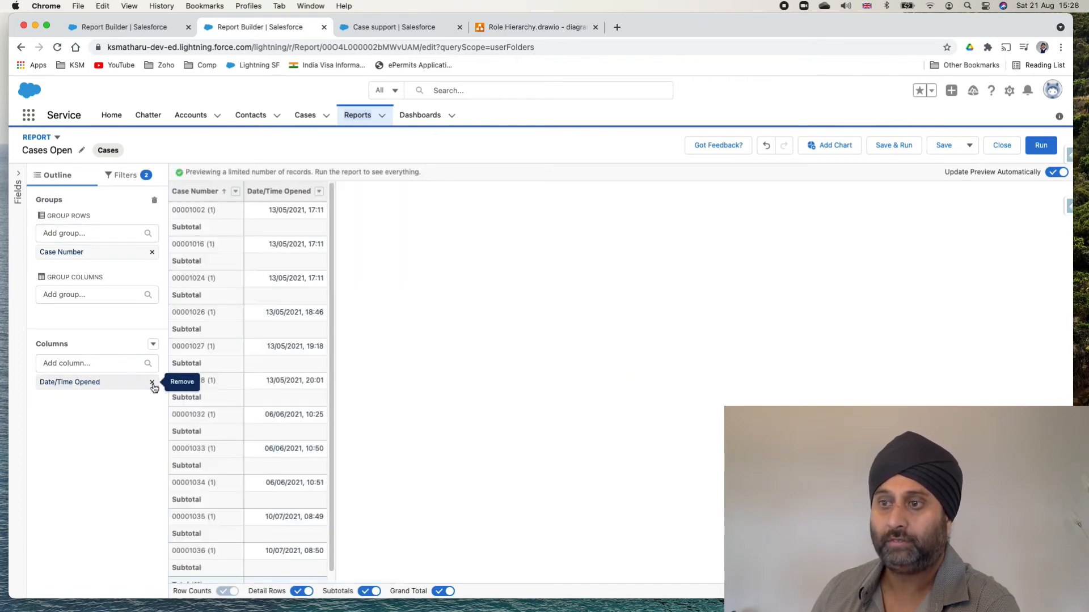
pyautogui.click(151, 382)
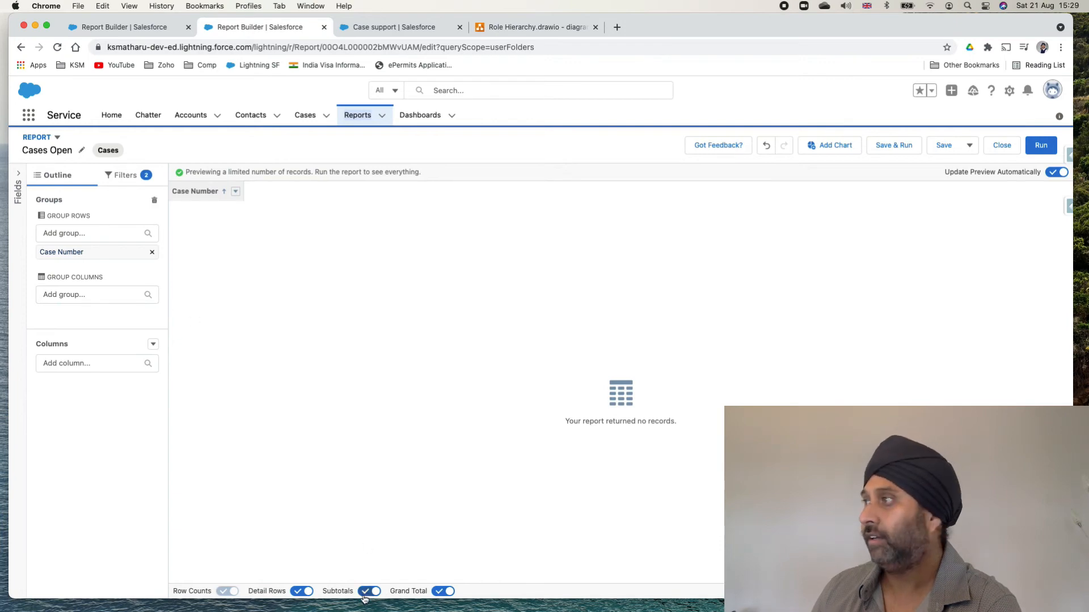
pyautogui.click(1041, 146)
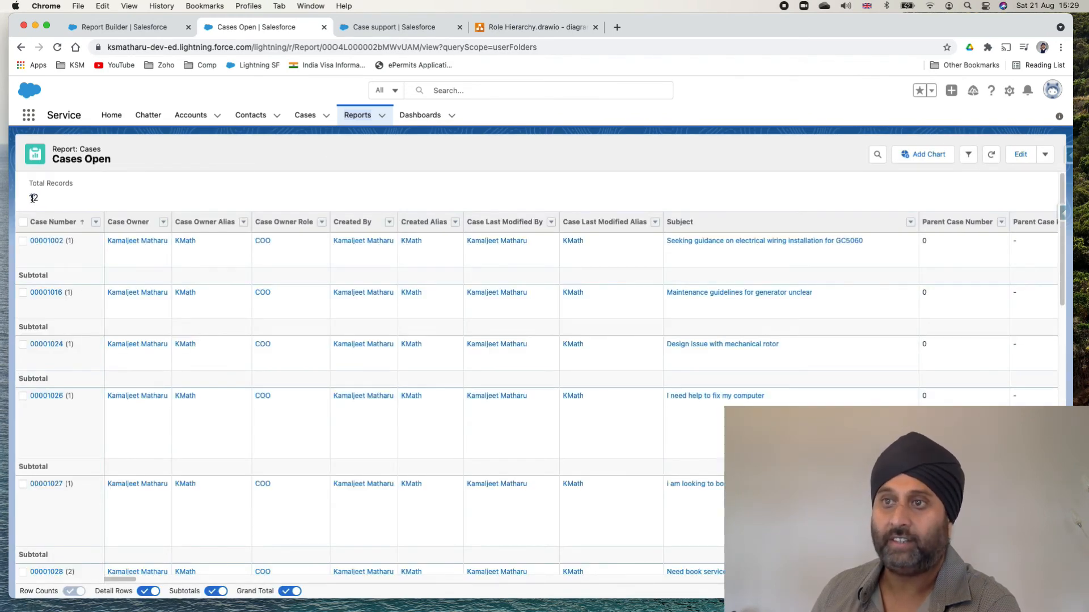
pyautogui.moveTo(30, 200); pyautogui.dragTo(60, 202)
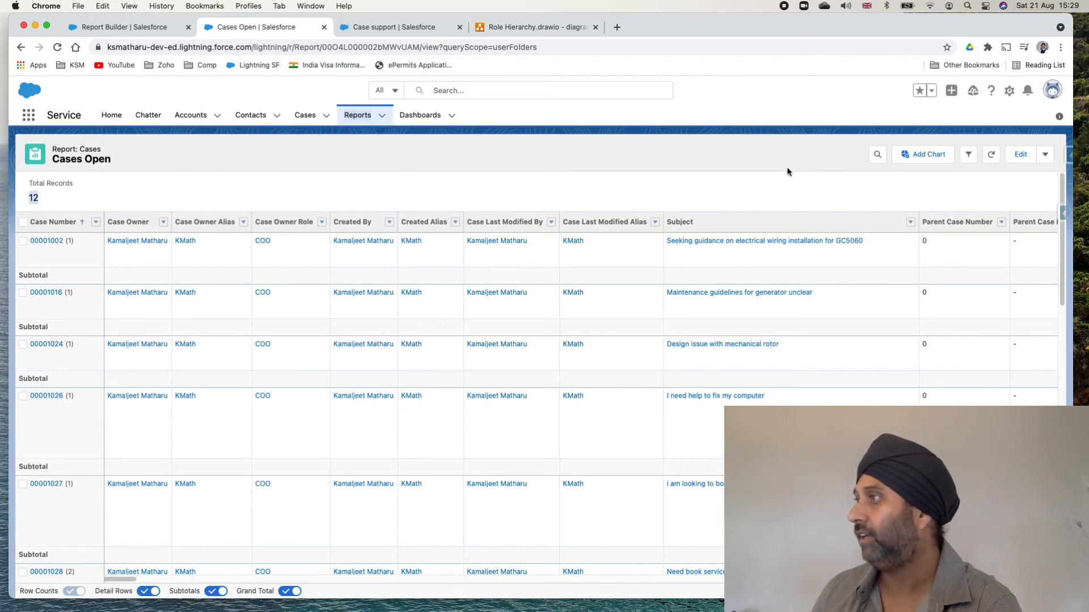
# - Try removing all columns from Case Owner through Date/Time Opened in the Cases Open report, and discard the unsaved changes
pyautogui.click(1019, 154)
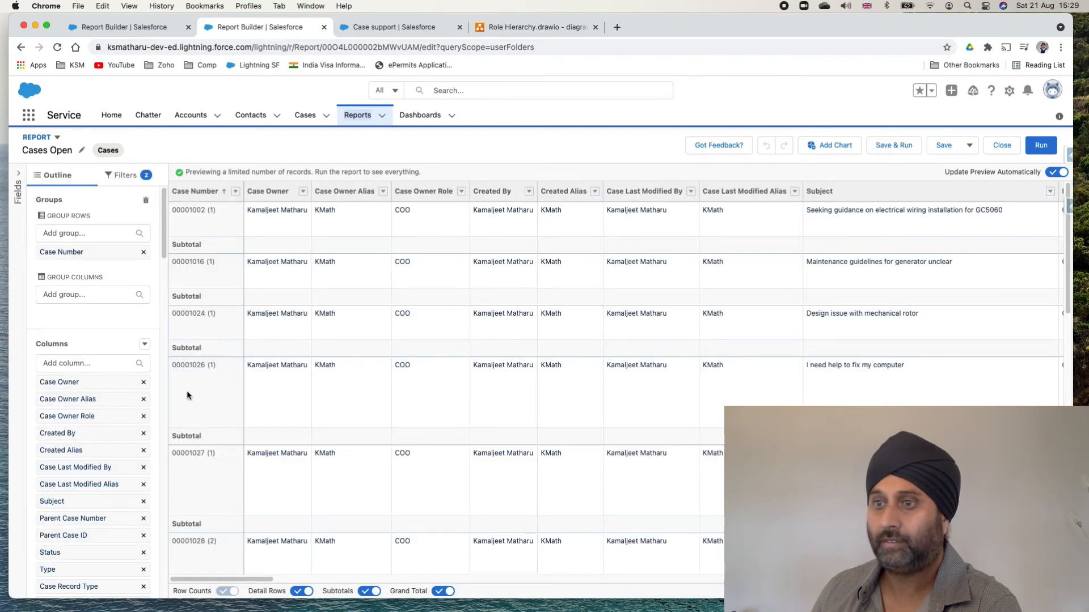
pyautogui.click(144, 383)
pyautogui.click(143, 383)
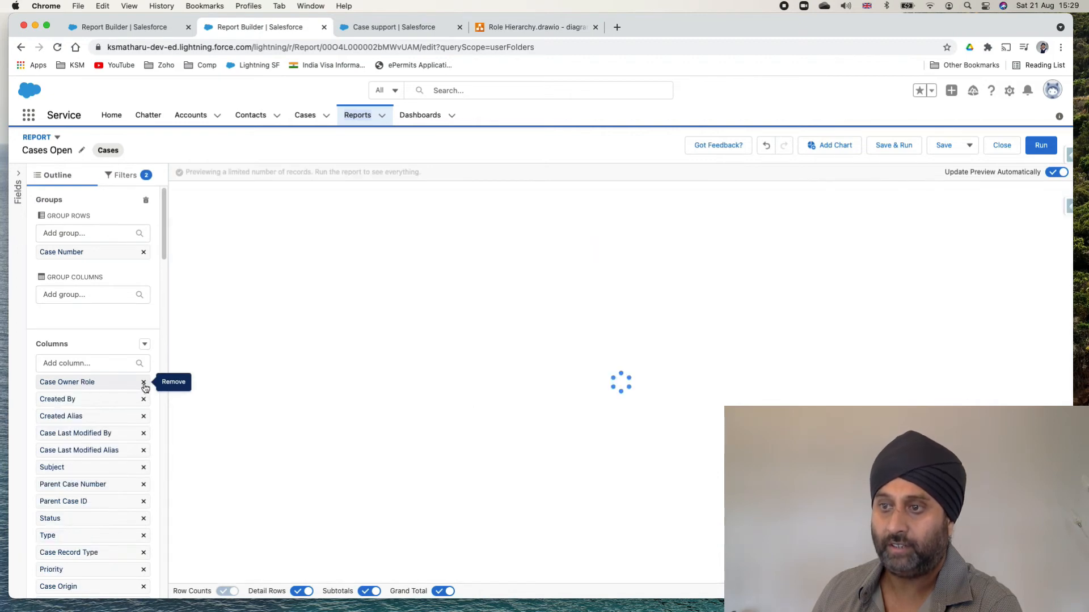
pyautogui.click(144, 384)
pyautogui.click(144, 384)
pyautogui.click(145, 384)
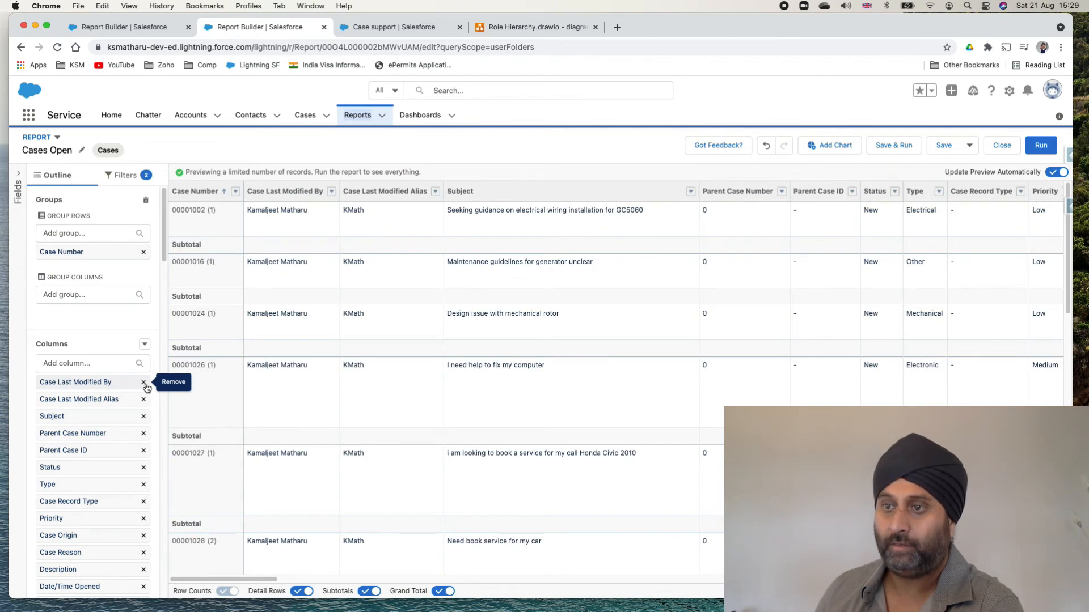
pyautogui.click(144, 383)
pyautogui.click(143, 384)
pyautogui.click(144, 383)
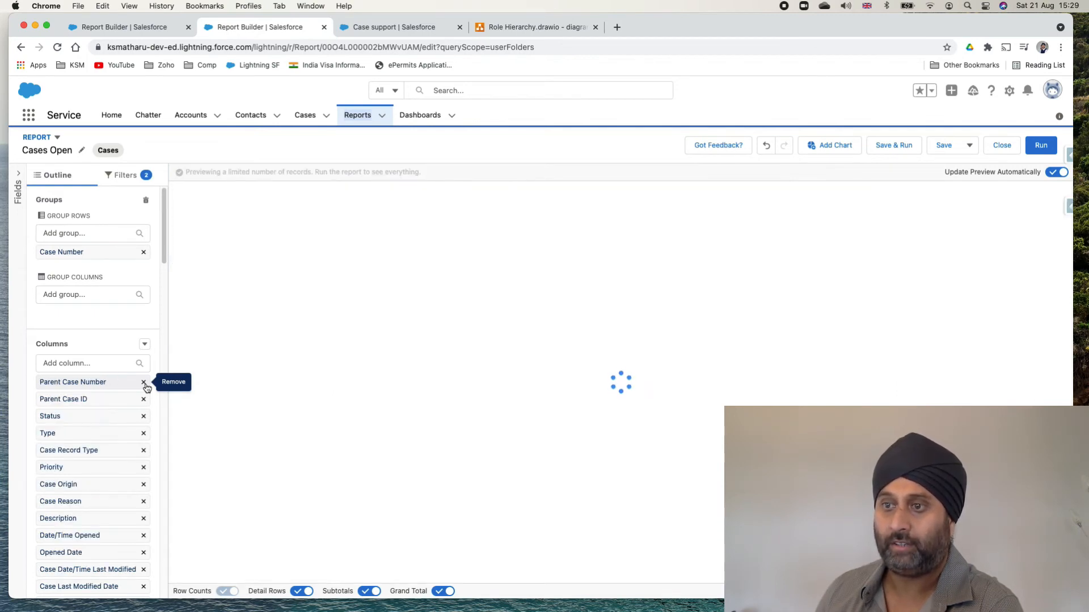
pyautogui.click(144, 383)
pyautogui.click(144, 384)
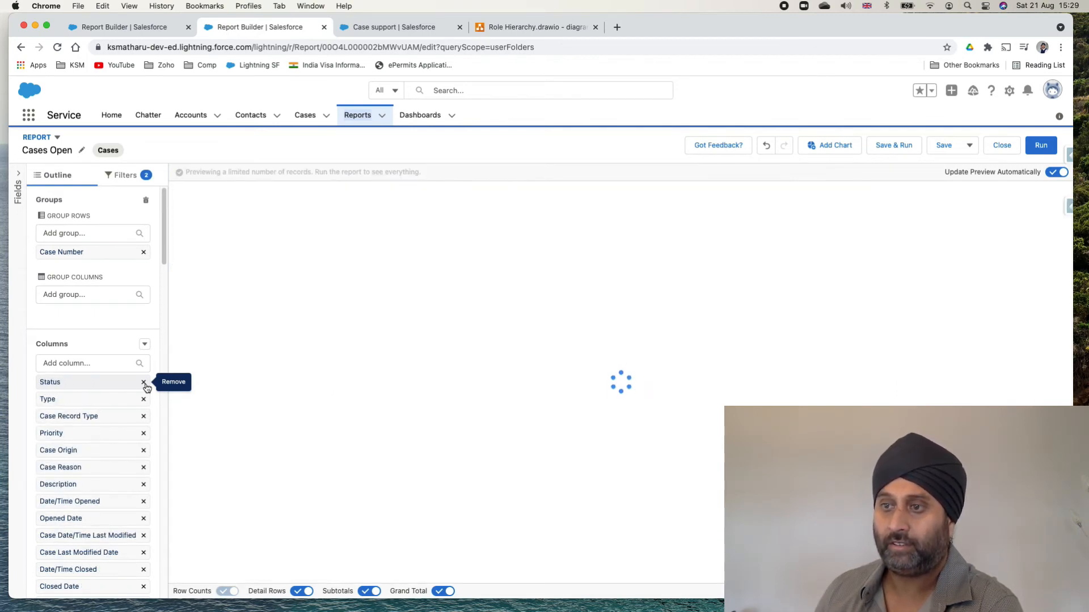
pyautogui.click(143, 383)
pyautogui.click(144, 383)
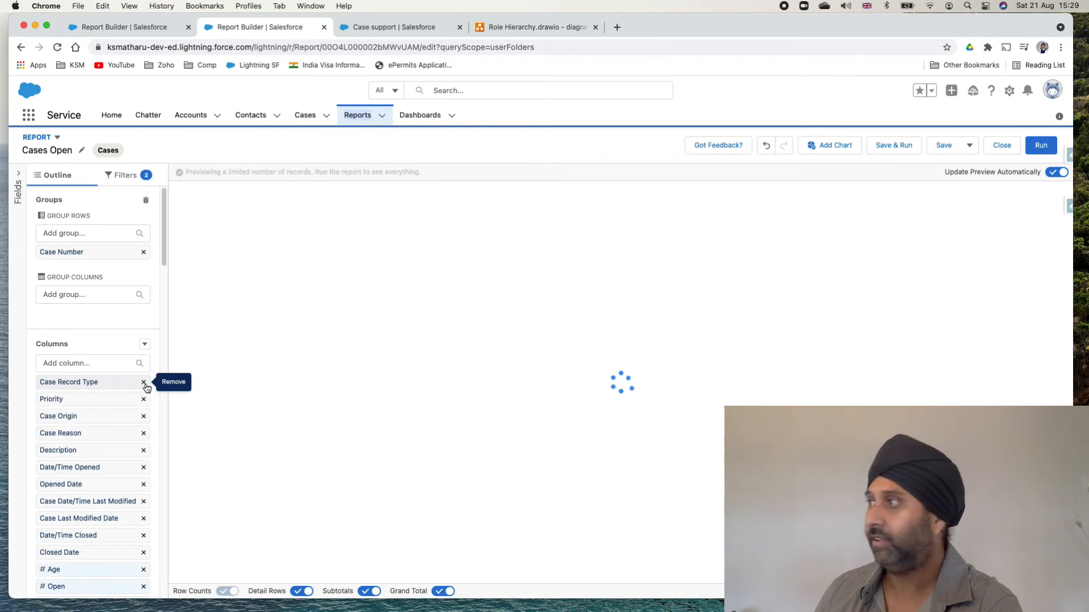
pyautogui.click(144, 384)
pyautogui.click(144, 383)
pyautogui.click(143, 383)
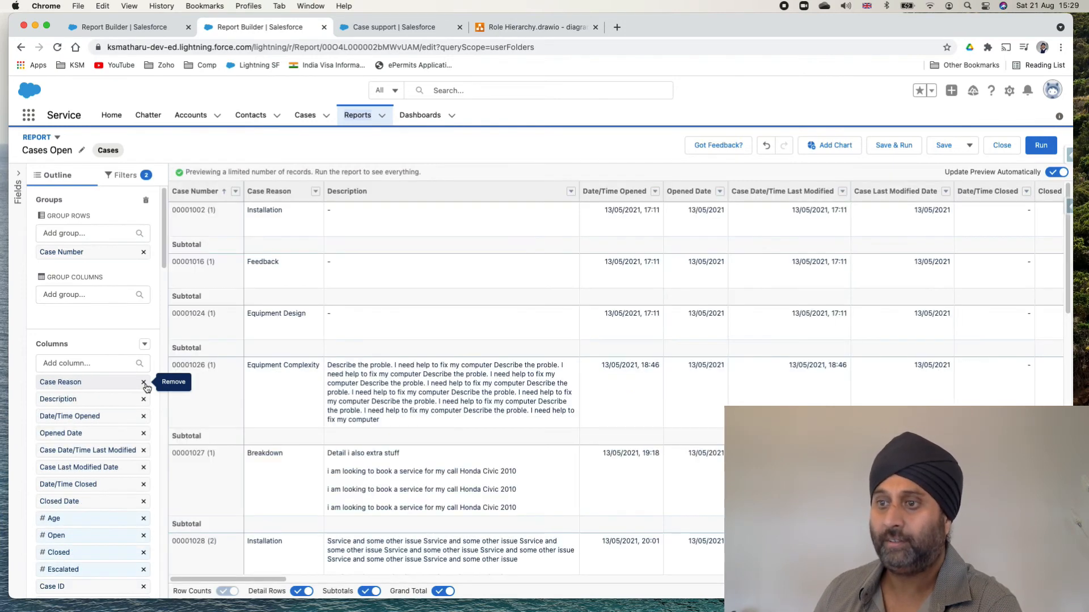
pyautogui.click(144, 383)
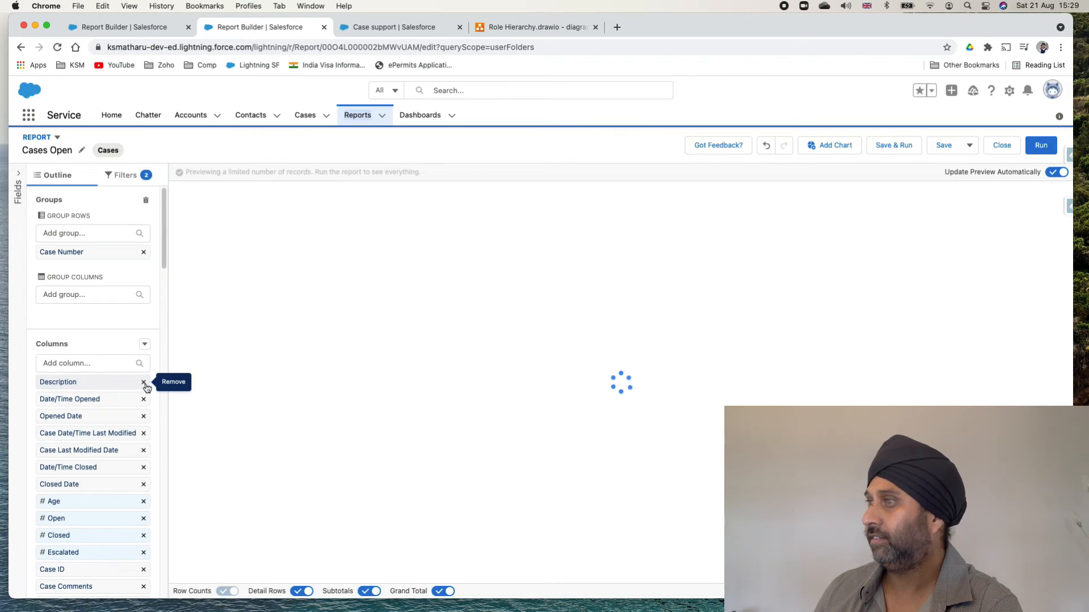
pyautogui.click(143, 384)
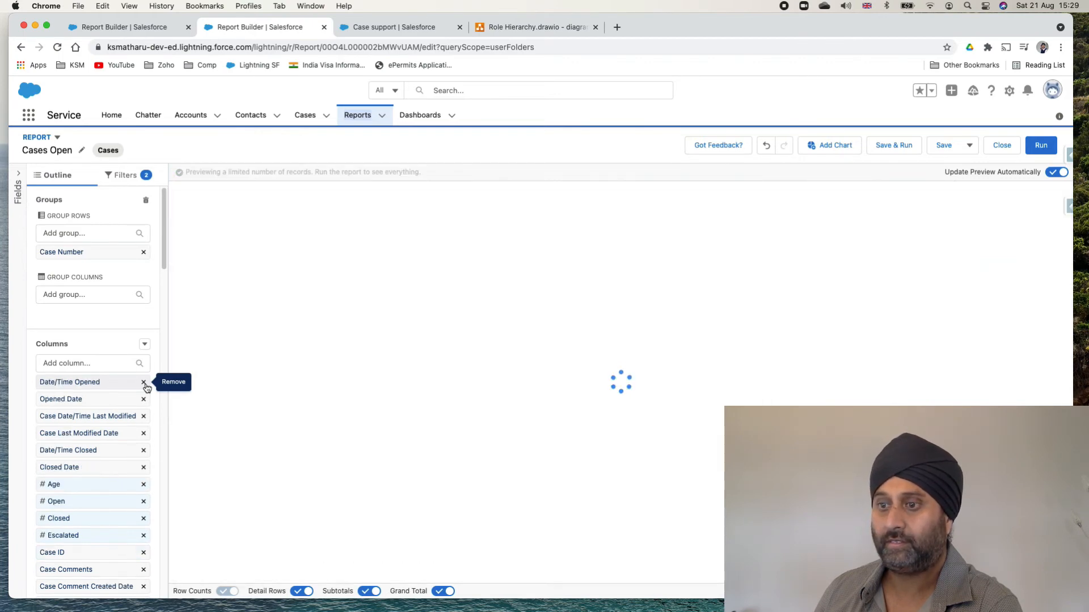
pyautogui.click(143, 383)
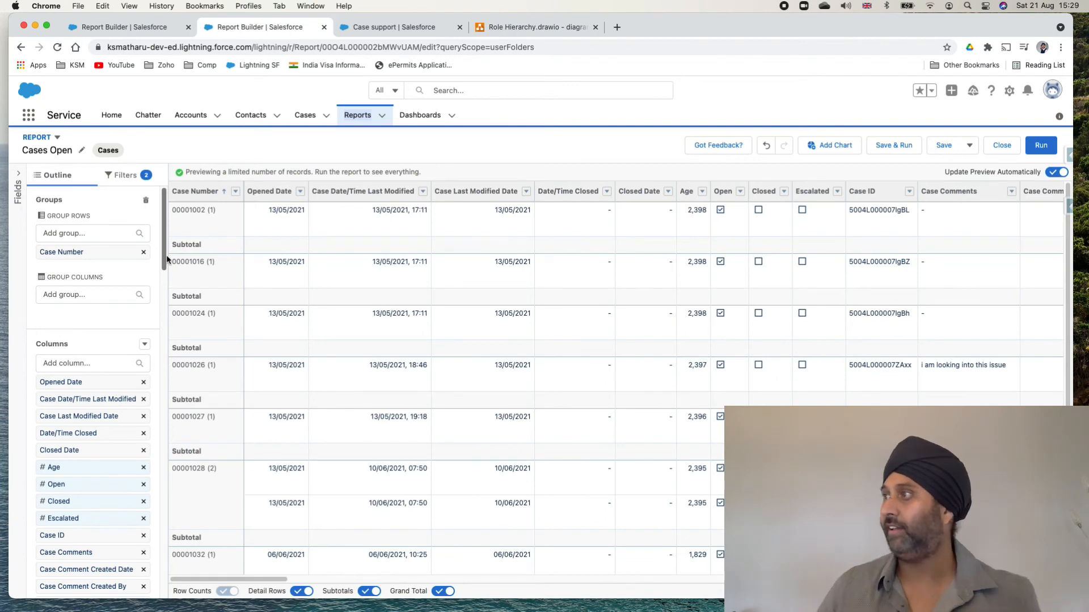
pyautogui.click(1001, 145)
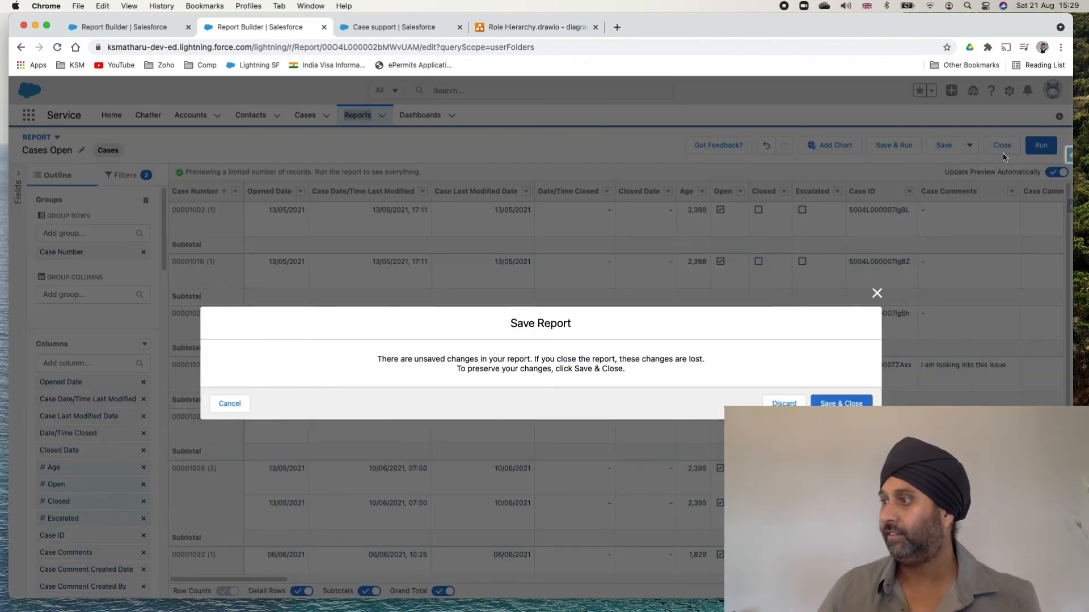
pyautogui.click(789, 403)
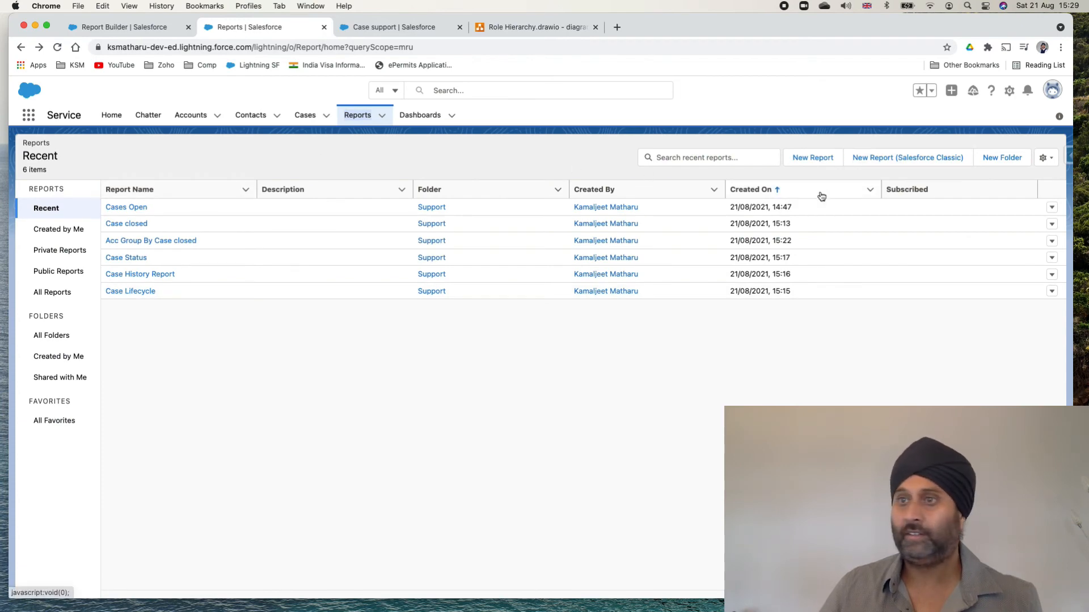
# - Open the Cases Open report for editing and group its rows by Case Number
pyautogui.click(122, 208)
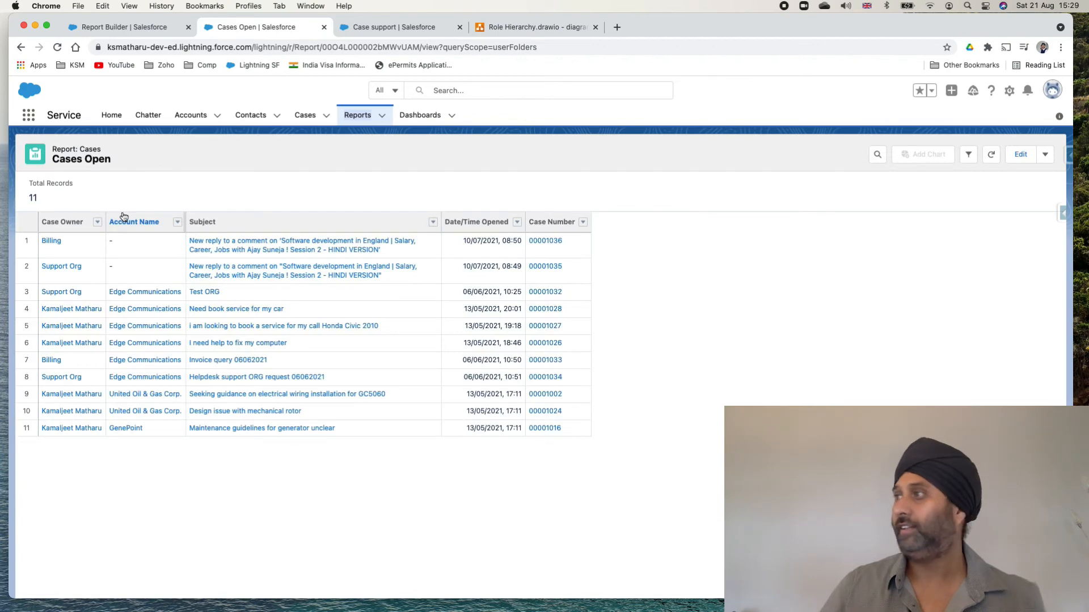
pyautogui.click(1011, 154)
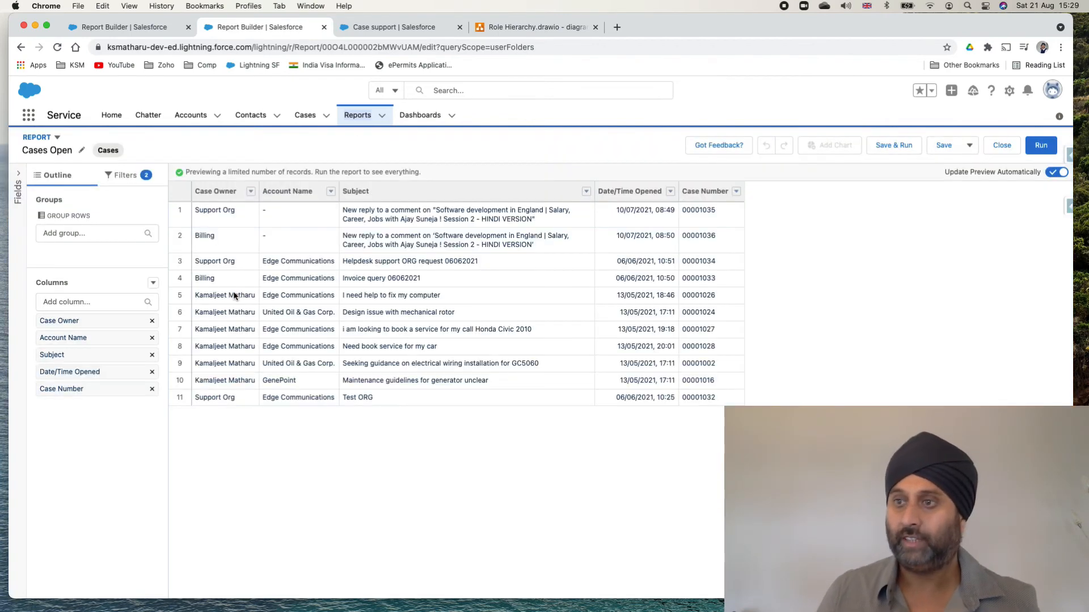
pyautogui.click(80, 233)
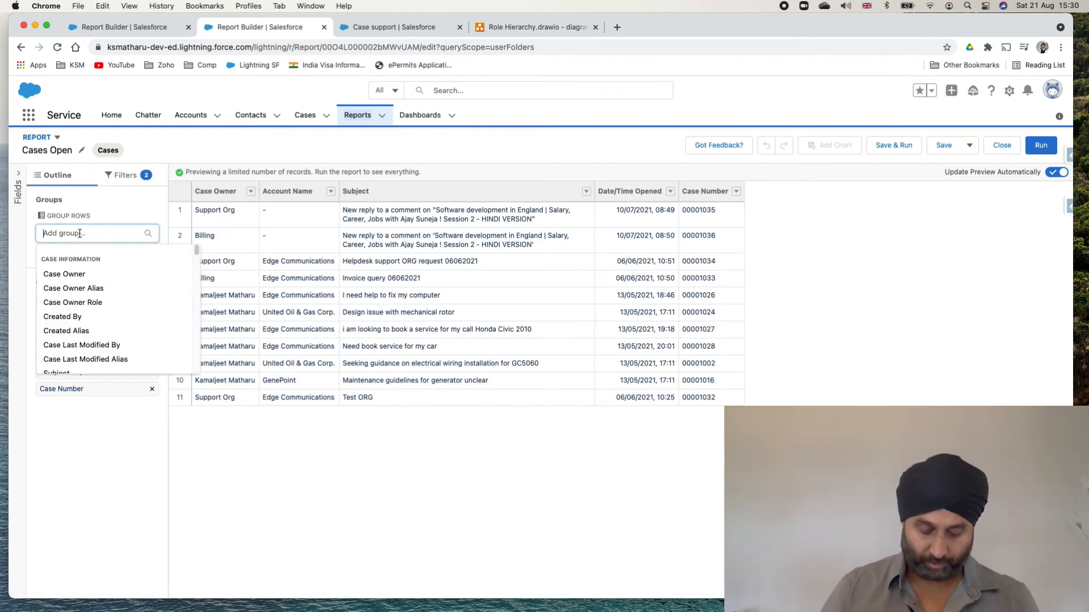
pyautogui.write('case')
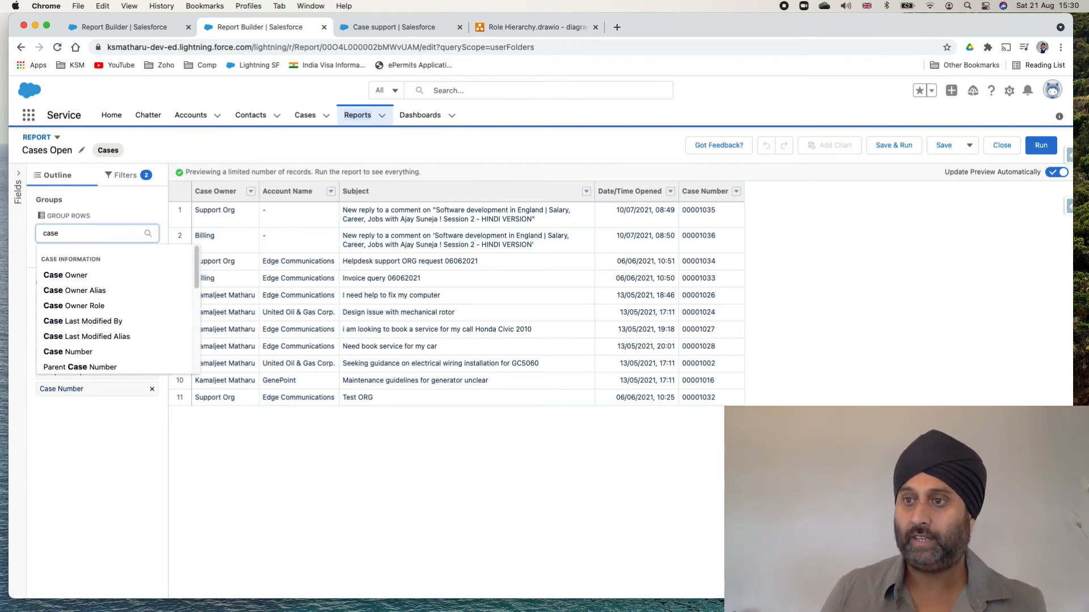
pyautogui.click(80, 352)
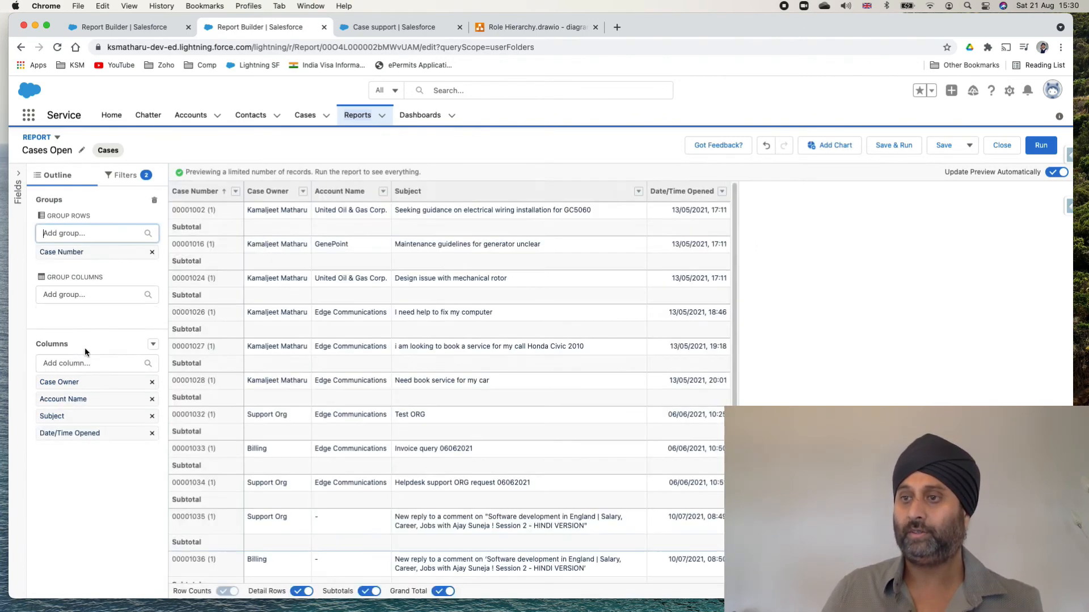
# - Remove the Case Owner, Account Name, Subject and Date/Time Opened columns from the grouped Cases Open report
pyautogui.click(152, 382)
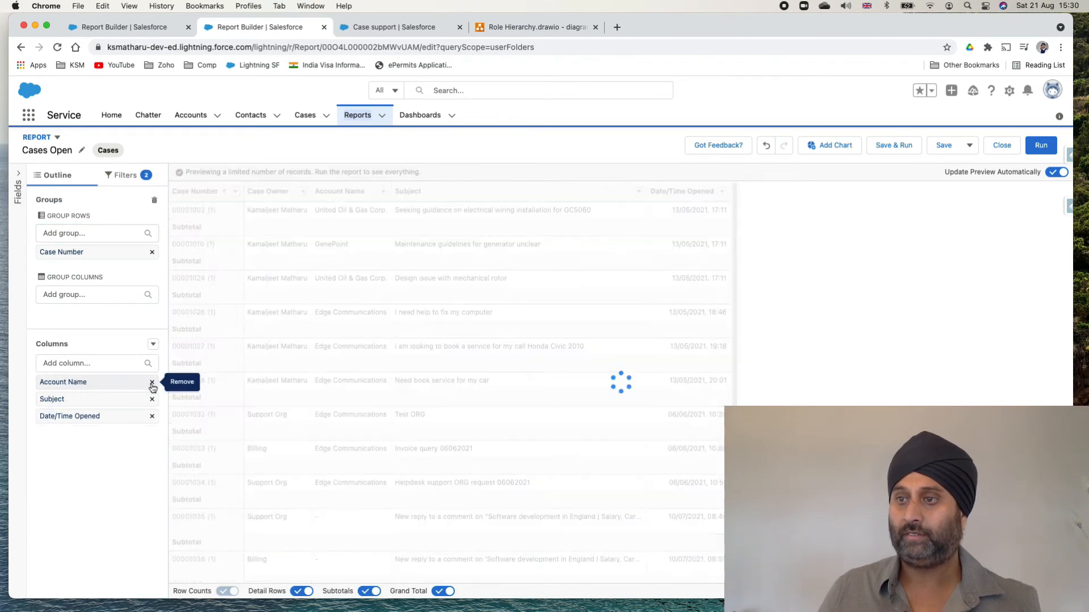
pyautogui.click(152, 383)
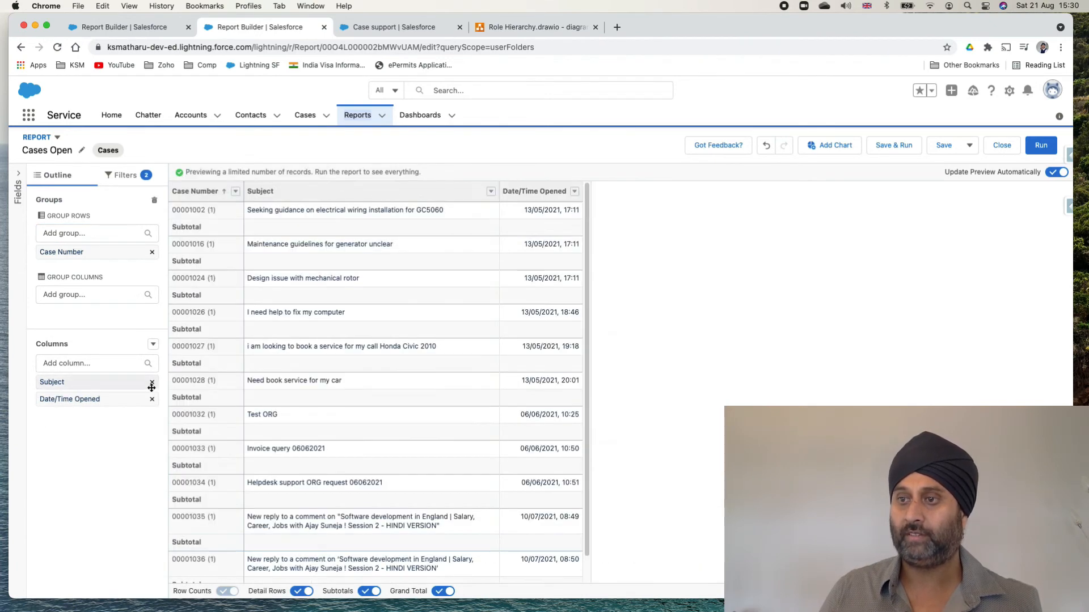
pyautogui.click(152, 383)
pyautogui.click(152, 383)
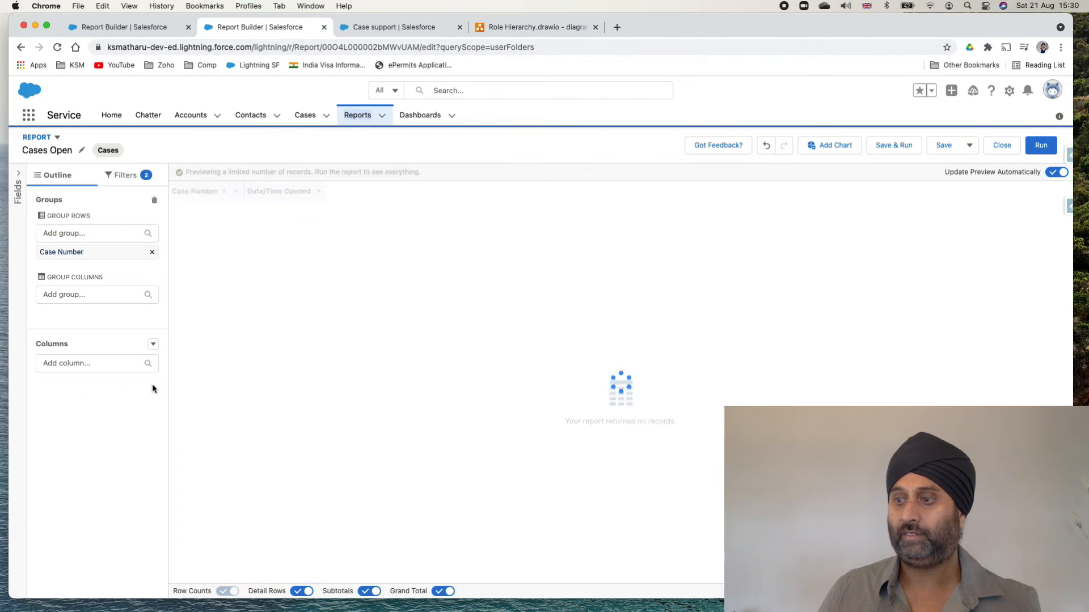
# - Hide the detail rows of the Cases Open report, then save and run it
pyautogui.click(301, 592)
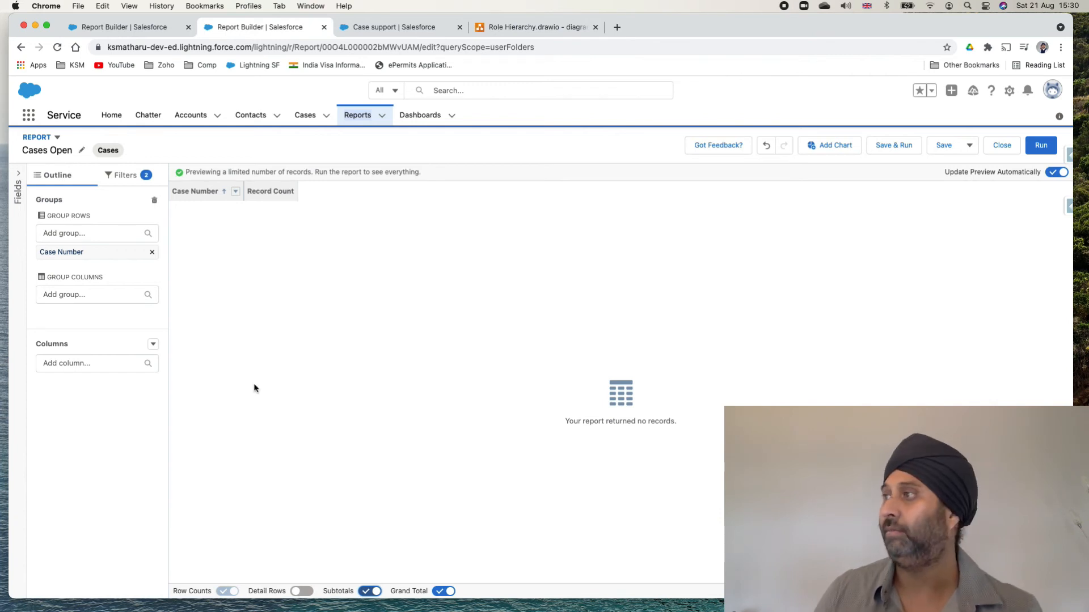
pyautogui.click(953, 148)
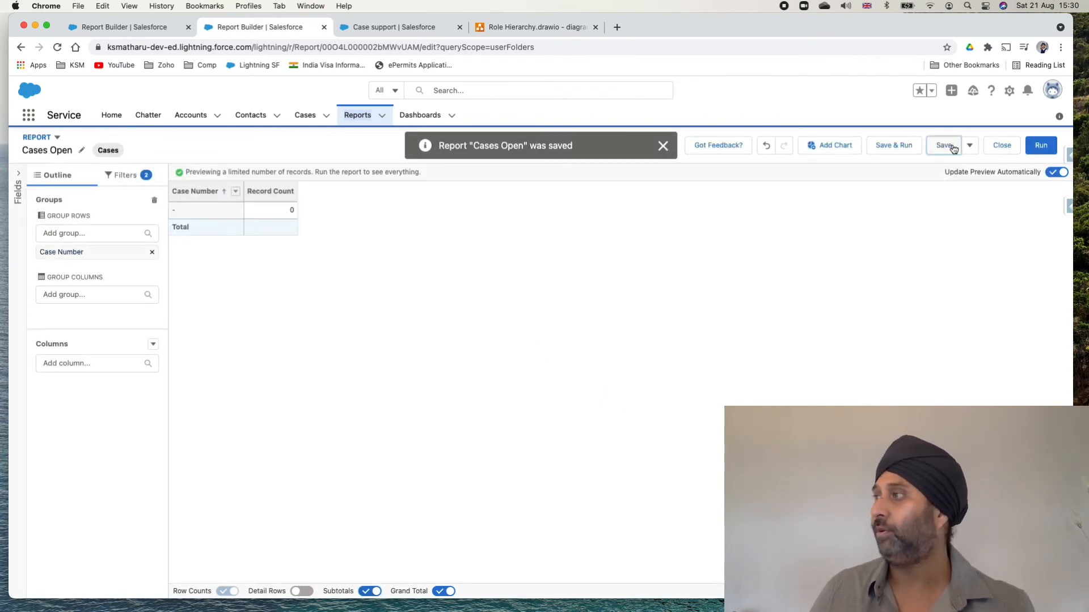
pyautogui.click(1039, 147)
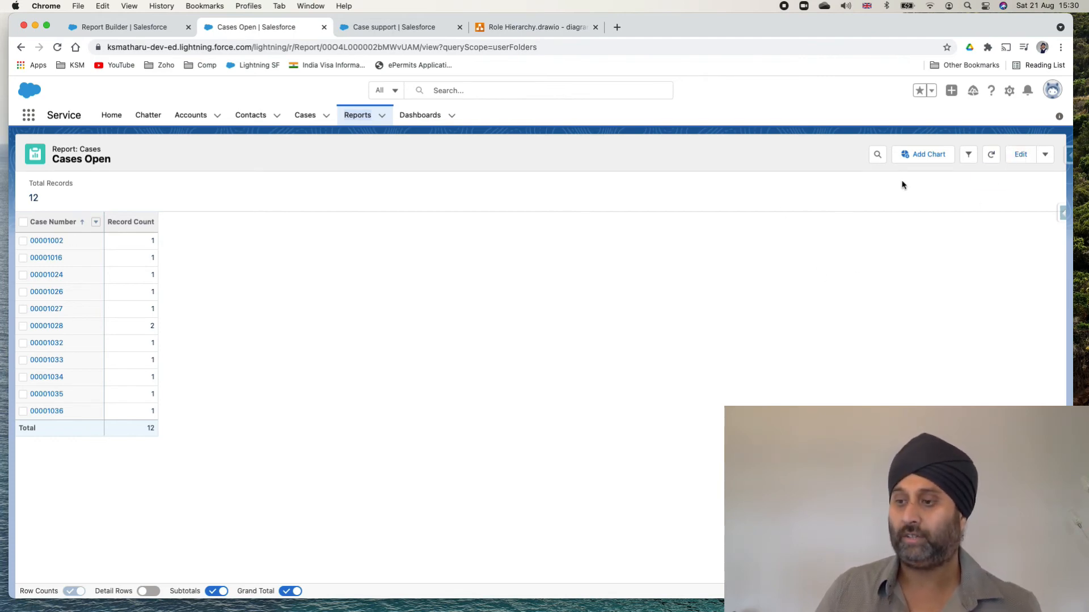
# - Turn off subtotals in the Cases Open report, compare it with detail rows and grand total switched on and off, and reopen it for editing
pyautogui.click(225, 593)
pyautogui.click(291, 593)
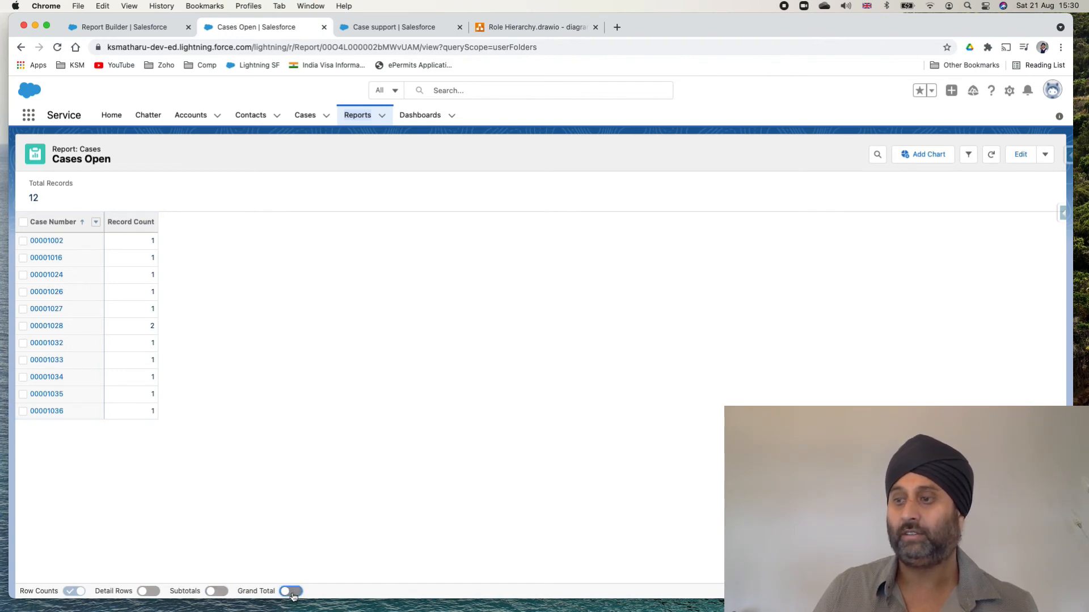
pyautogui.click(293, 594)
pyautogui.click(156, 593)
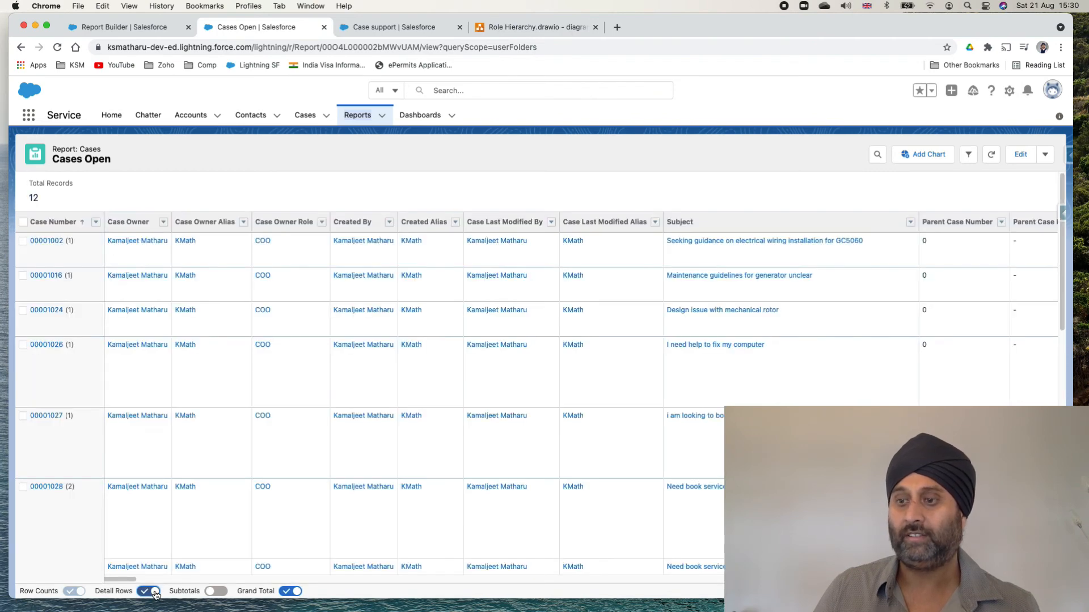
pyautogui.click(155, 593)
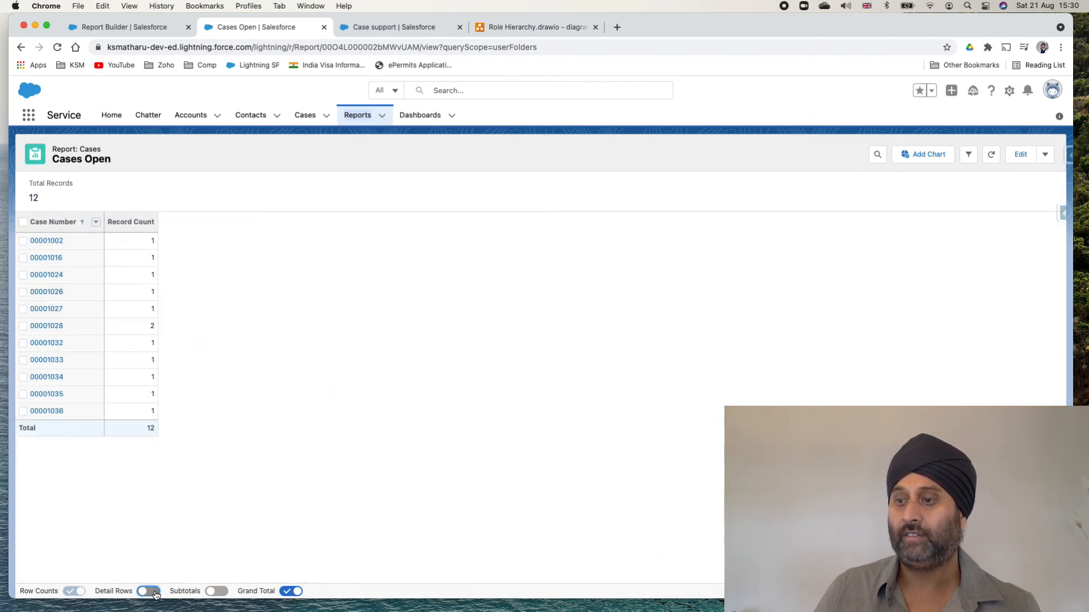
pyautogui.click(292, 593)
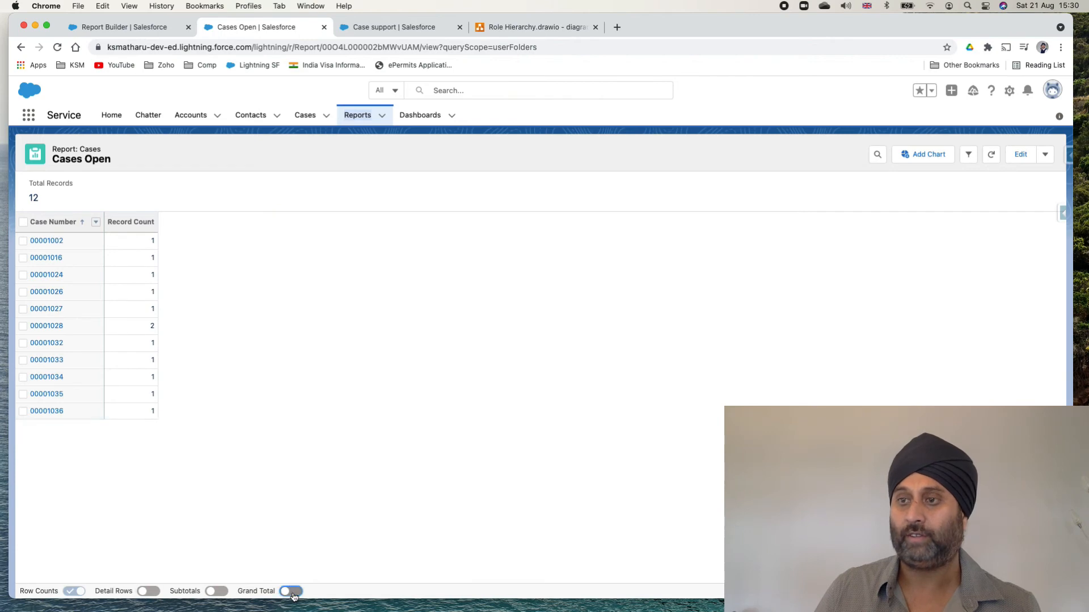
pyautogui.click(292, 593)
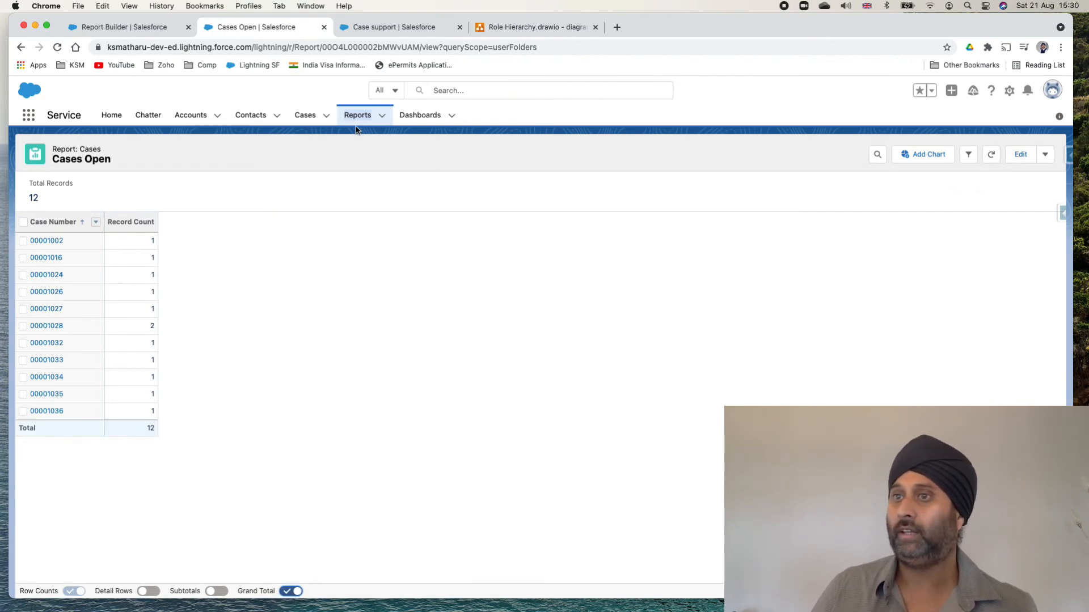
pyautogui.click(1020, 154)
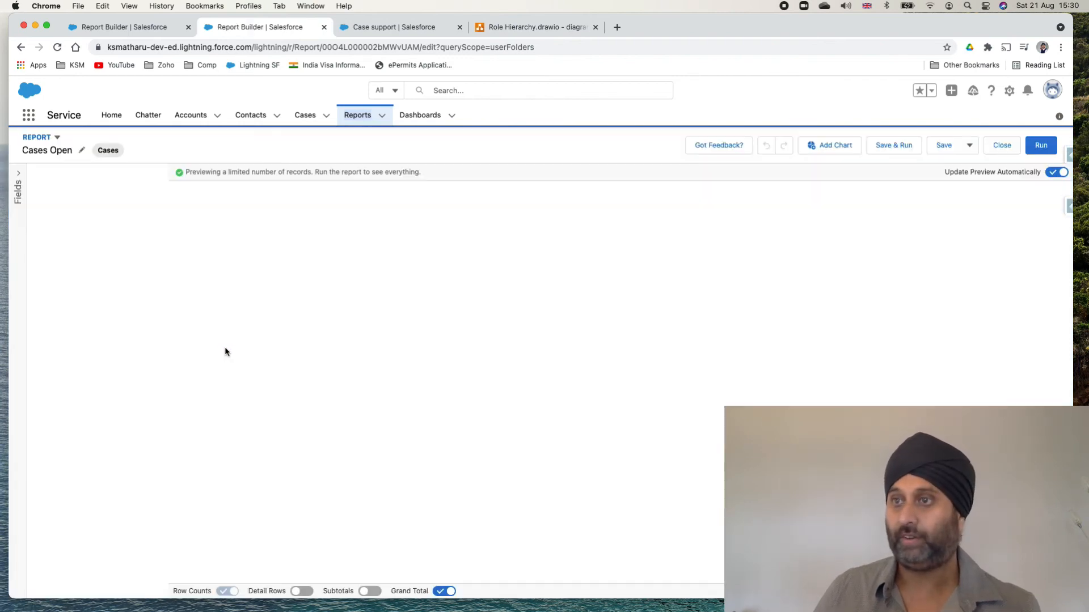
# - Edit the Case support dashboard and start a new component based on the Cases Open report
pyautogui.click(434, 28)
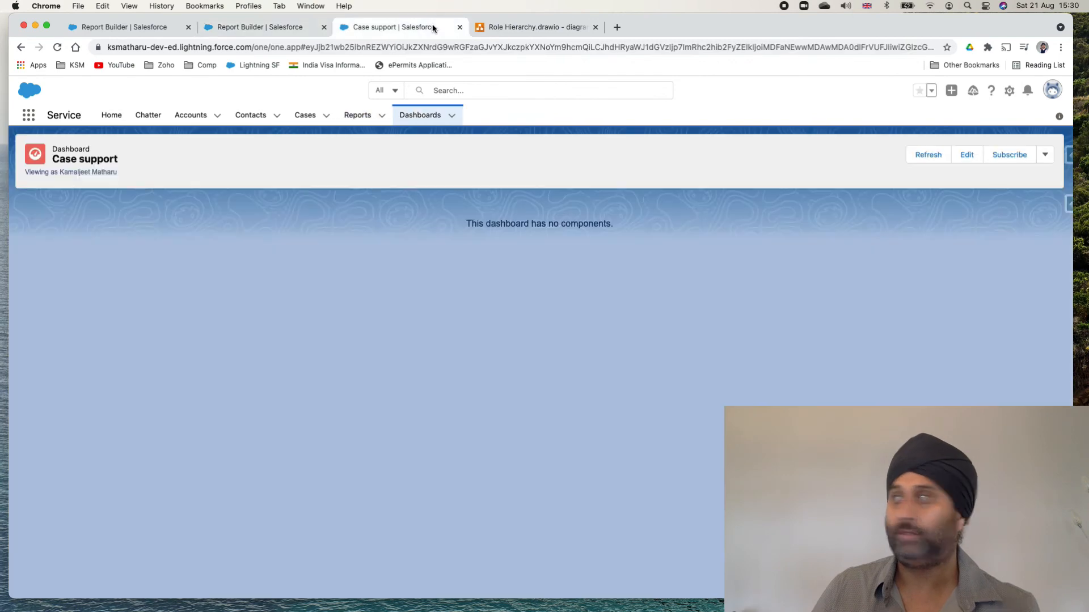
pyautogui.click(965, 156)
pyautogui.click(822, 143)
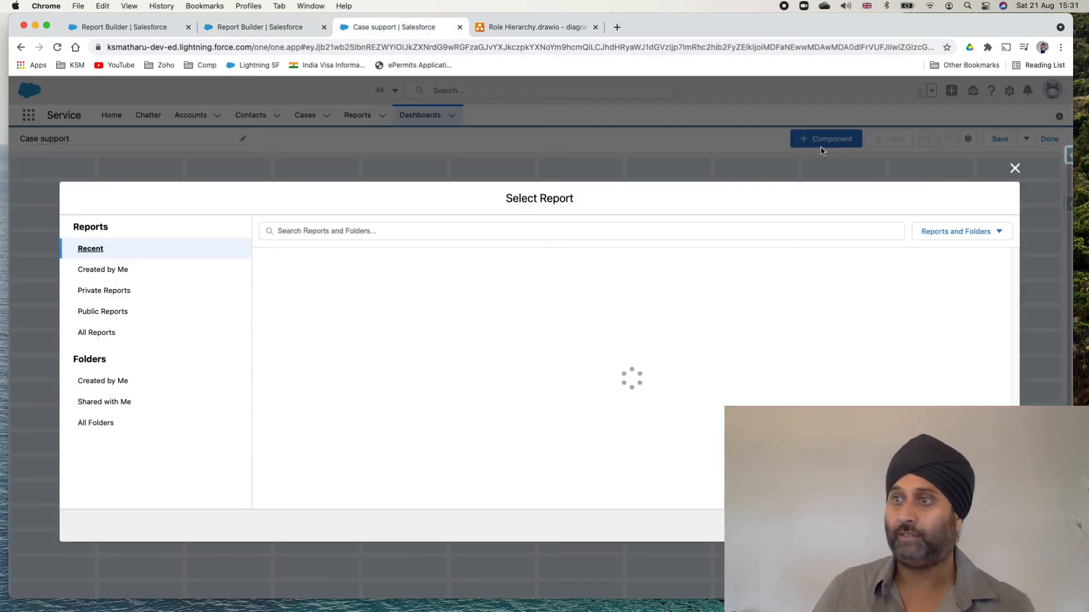
pyautogui.click(317, 271)
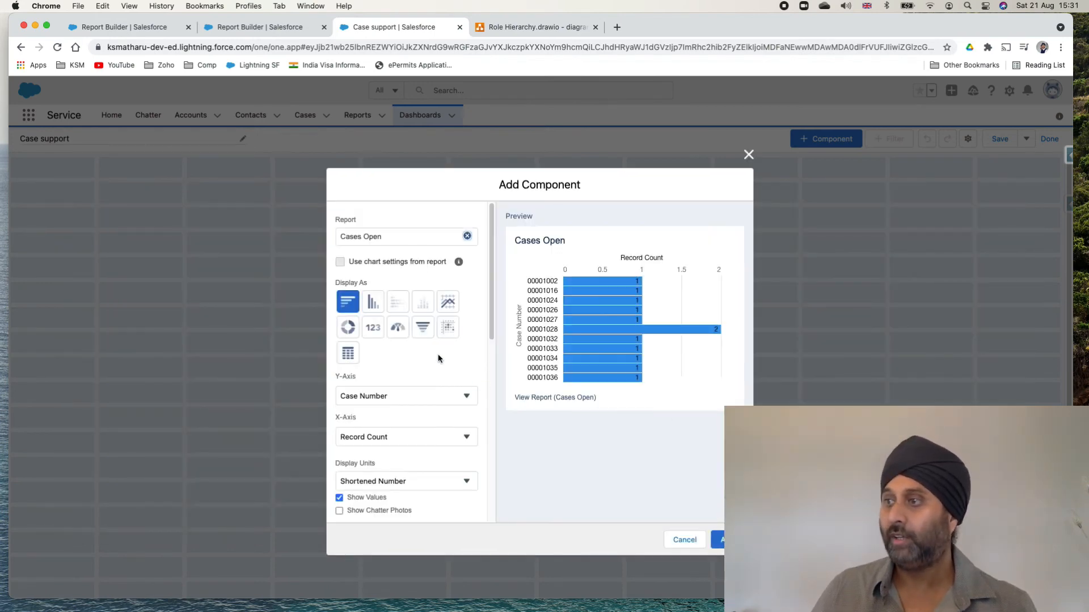
# - Try displaying the Cases Open component as a vertical bar chart and look through its X-Axis and Y-Axis options
pyautogui.click(373, 308)
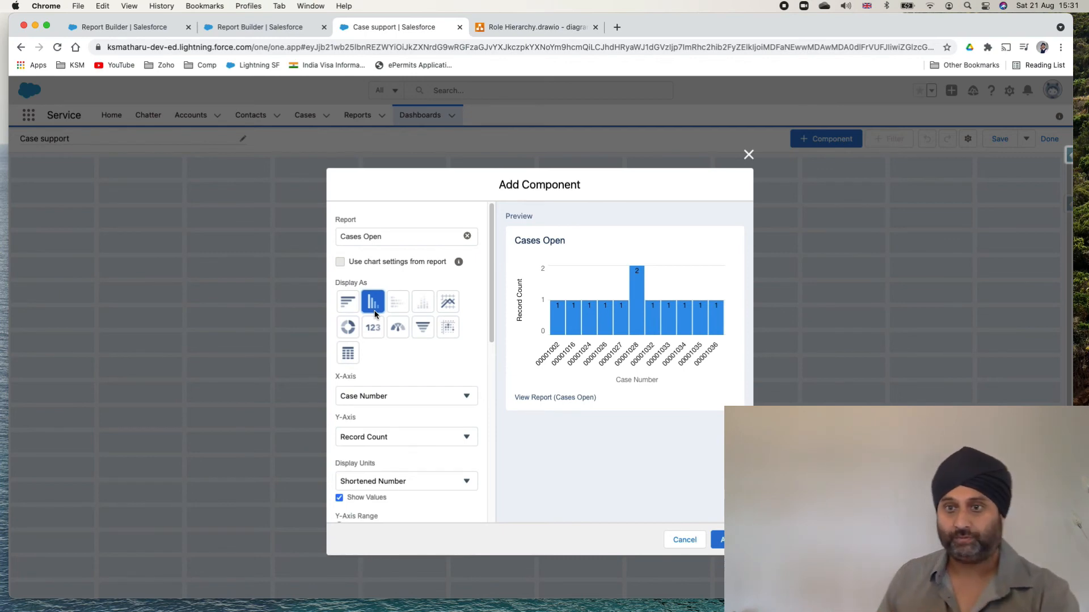
pyautogui.click(380, 396)
pyautogui.click(384, 416)
pyautogui.click(388, 438)
pyautogui.click(383, 412)
pyautogui.click(377, 397)
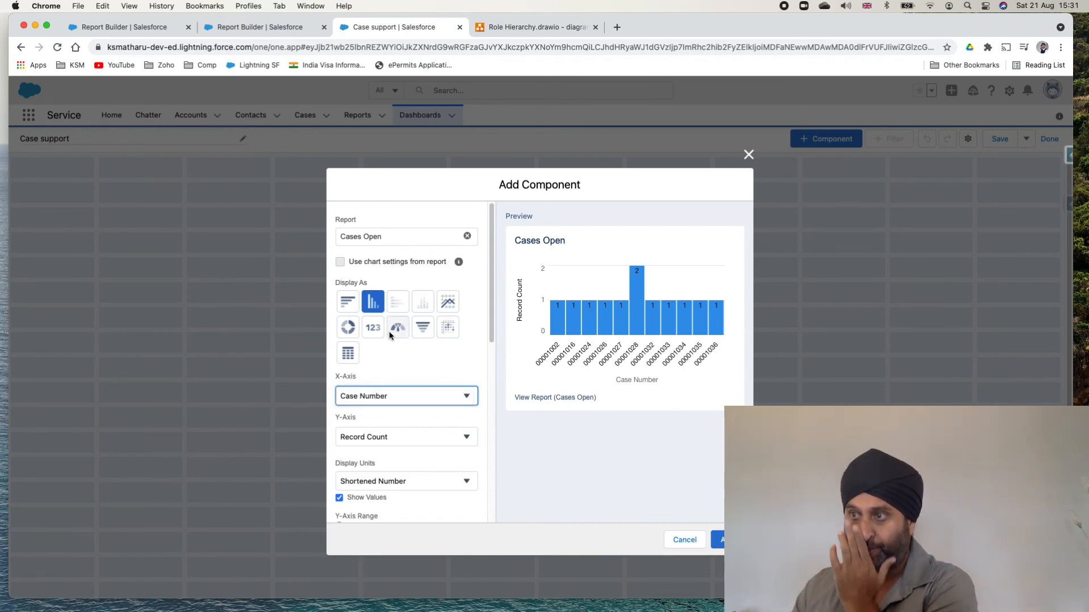
# - Display the Cases Open component as a single-number metric, add it to the Case support dashboard and save the dashboard
pyautogui.click(372, 337)
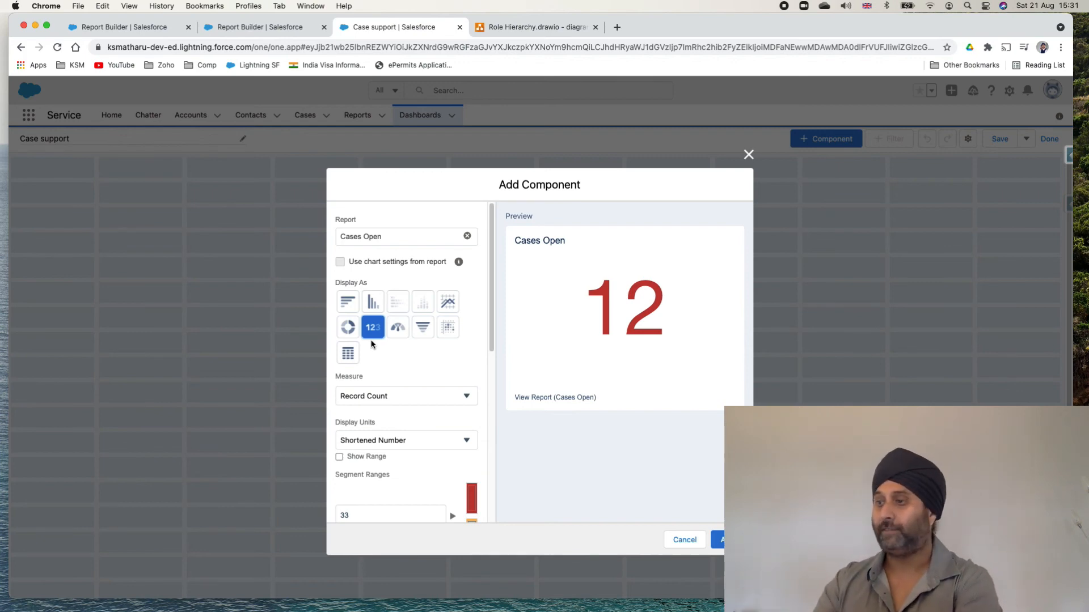
pyautogui.click(728, 539)
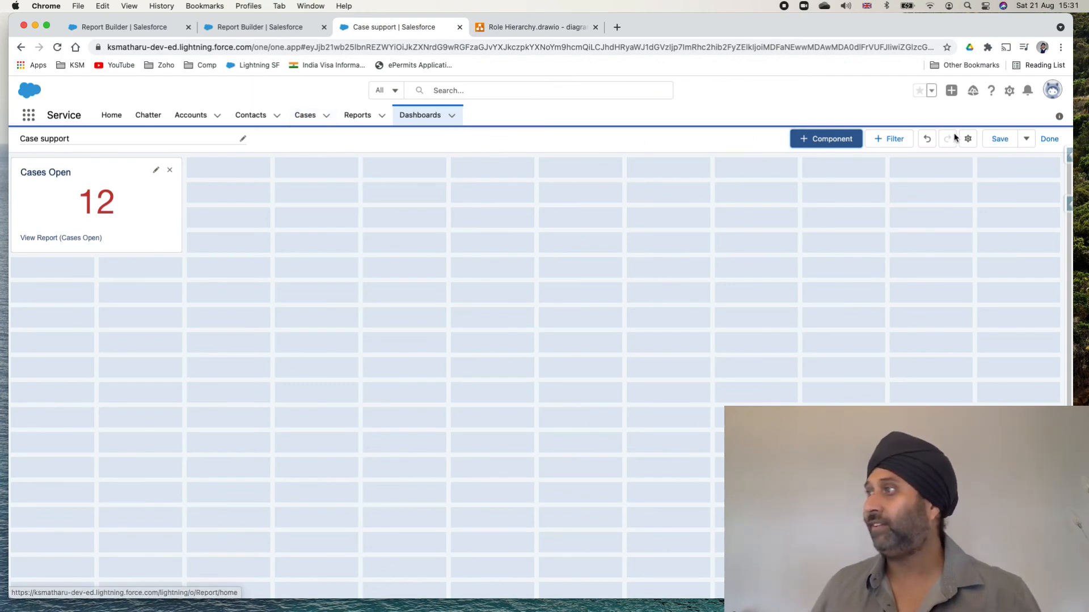
pyautogui.click(993, 146)
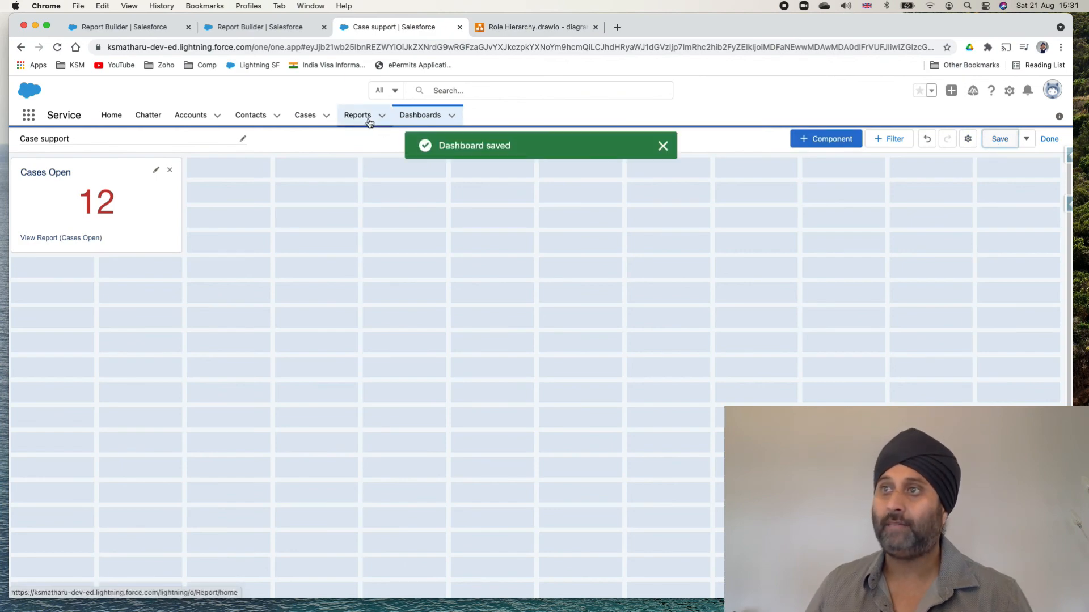
# - Return to the Cases Open report, close its editor and open the Case closed report for editing
pyautogui.click(236, 28)
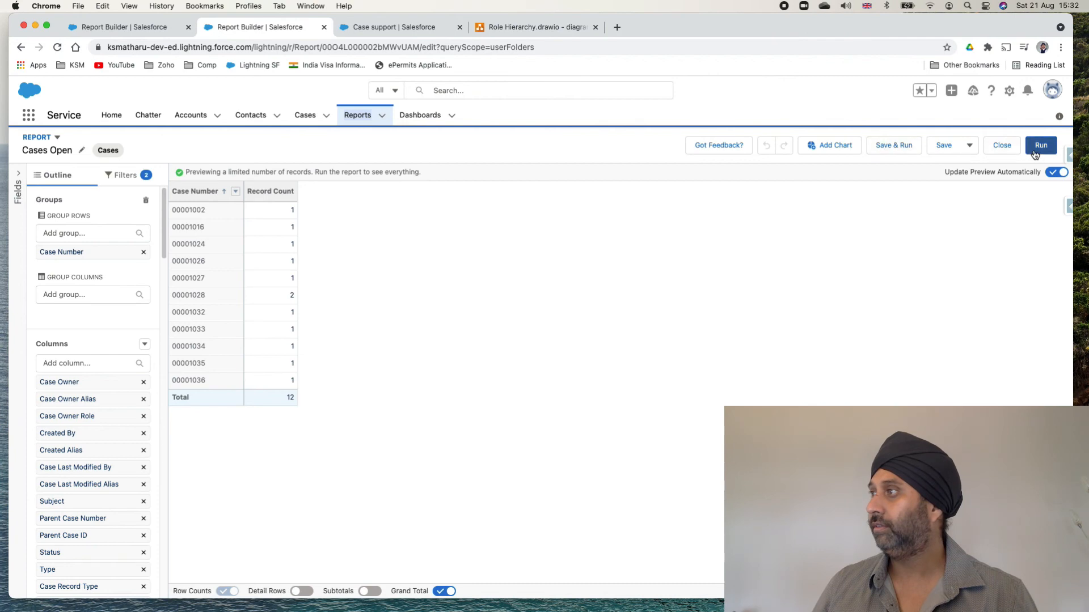
pyautogui.click(1002, 153)
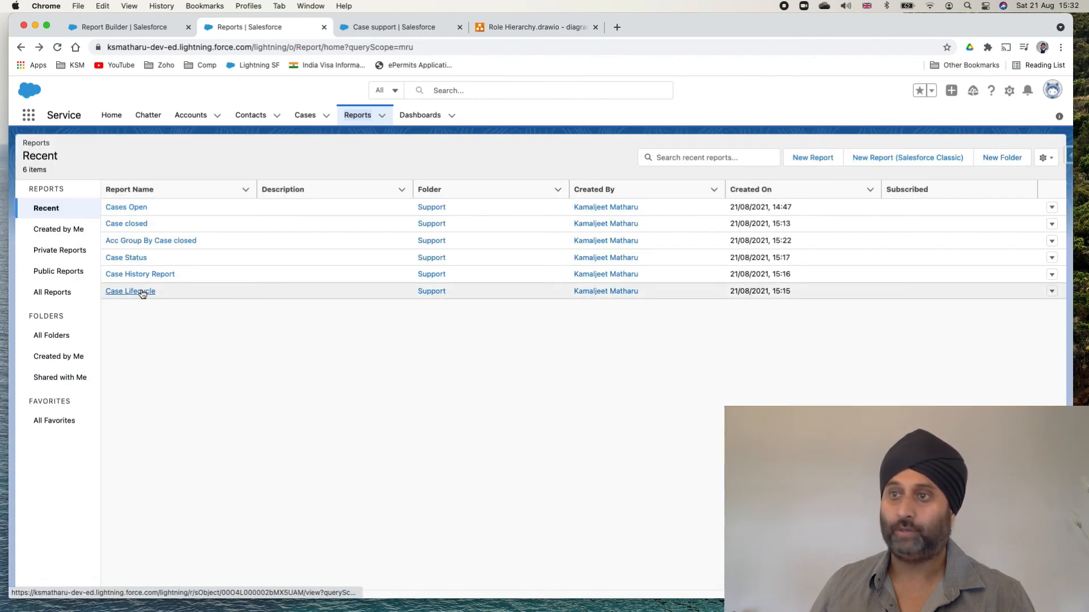
pyautogui.click(125, 227)
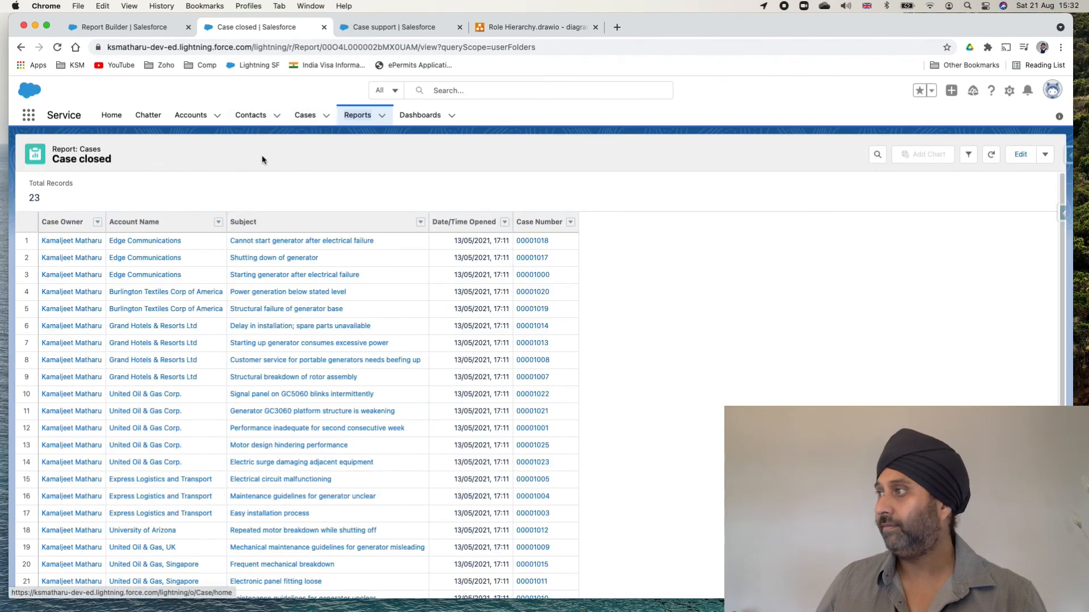
pyautogui.click(1020, 154)
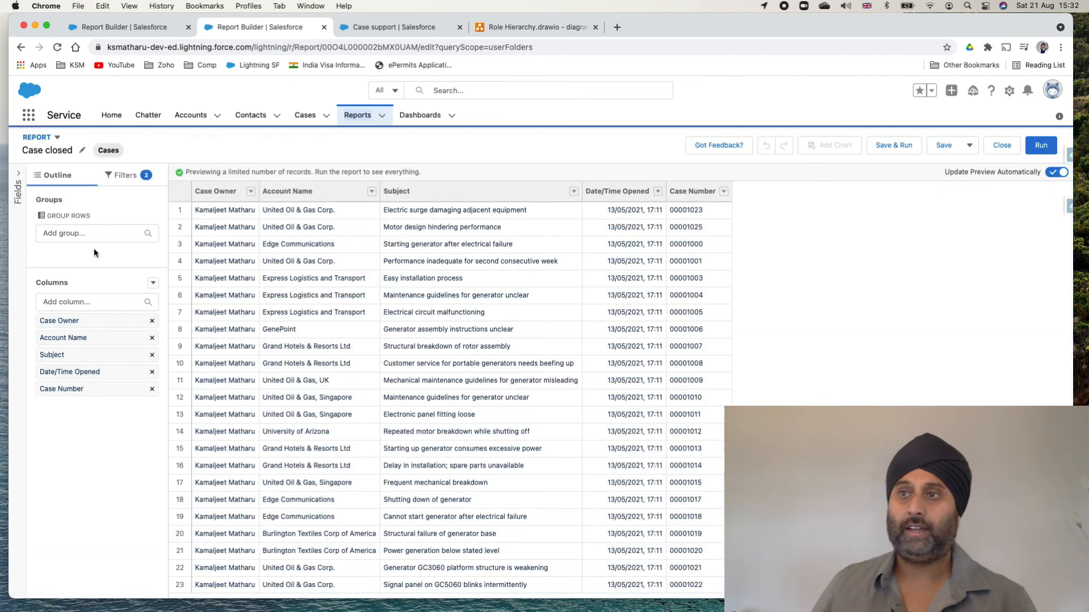
# - Remove the Case Owner, Account Name, Subject, Date/Time Opened and Case Number columns from the Case closed report and save it
pyautogui.click(152, 321)
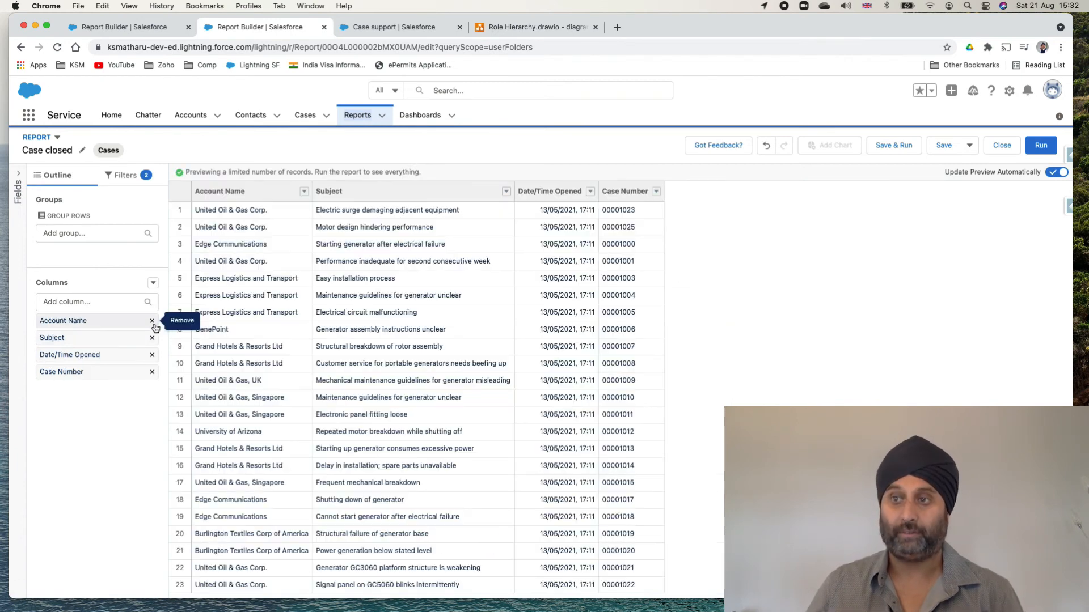
pyautogui.click(152, 321)
pyautogui.click(152, 321)
pyautogui.click(152, 320)
pyautogui.click(152, 322)
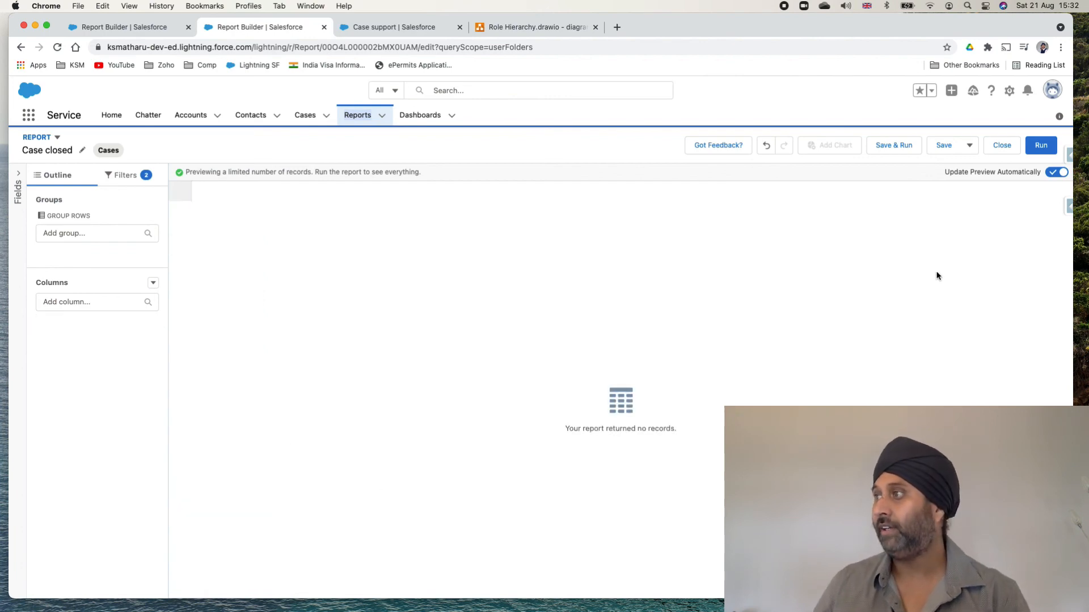
pyautogui.click(950, 152)
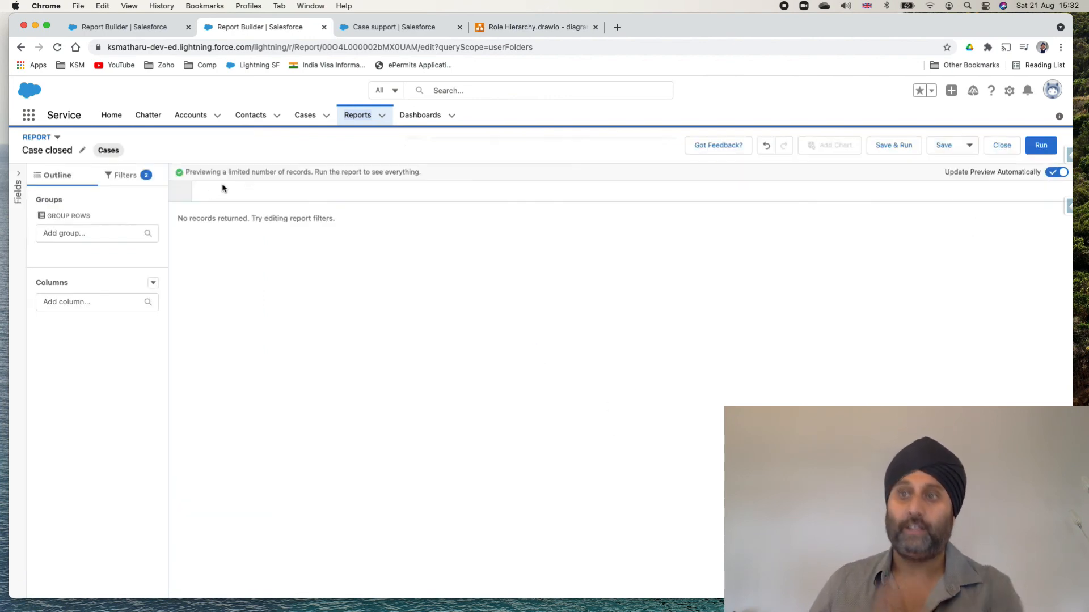
# - Check the filters of the Case closed report by running it, and reopen the report for editing
pyautogui.click(126, 179)
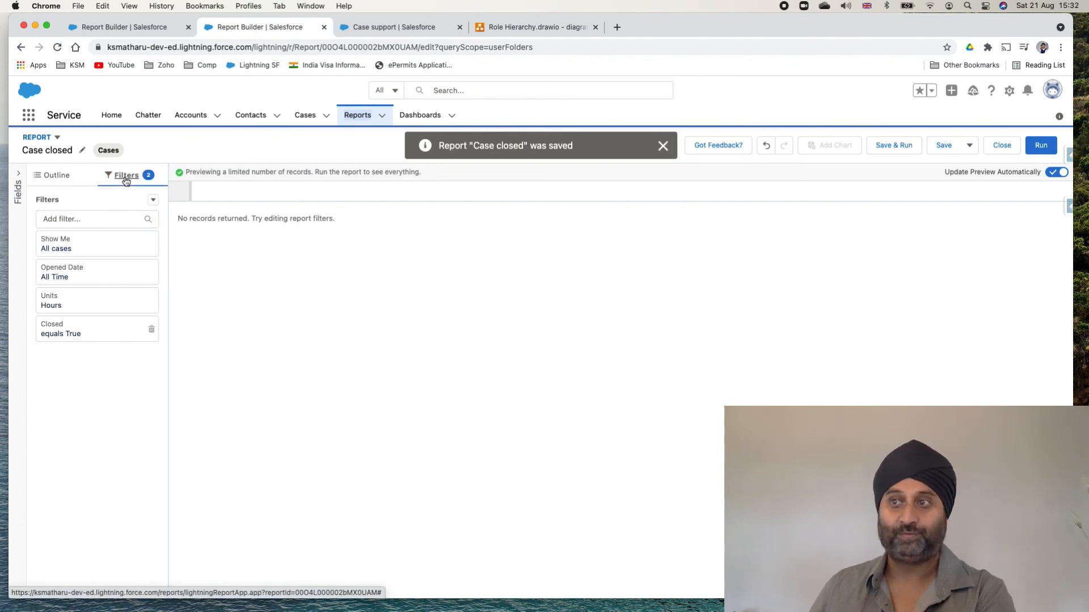
pyautogui.click(1039, 147)
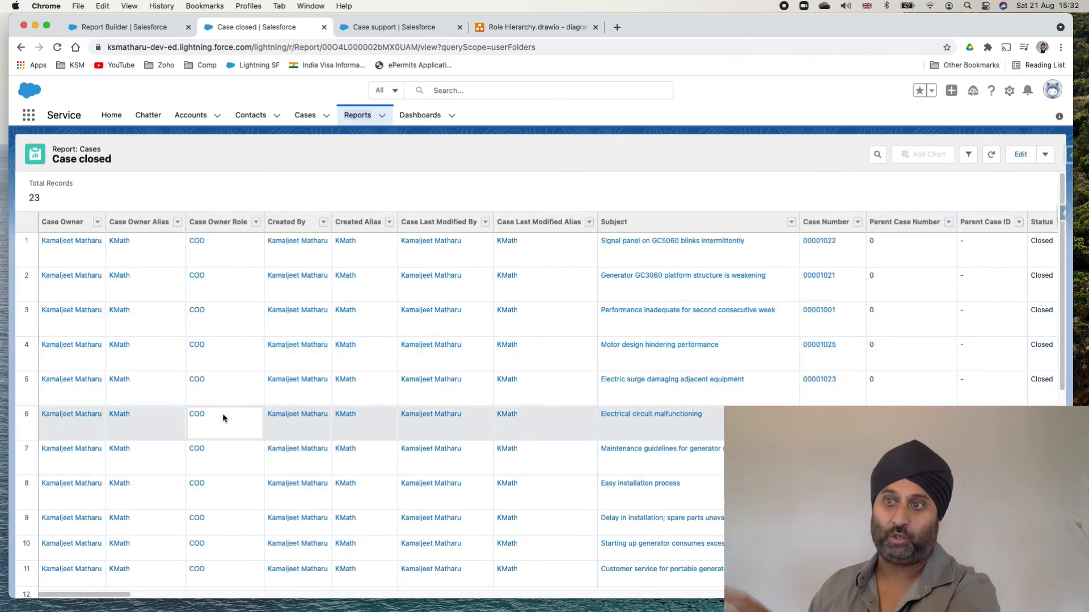
pyautogui.click(1021, 155)
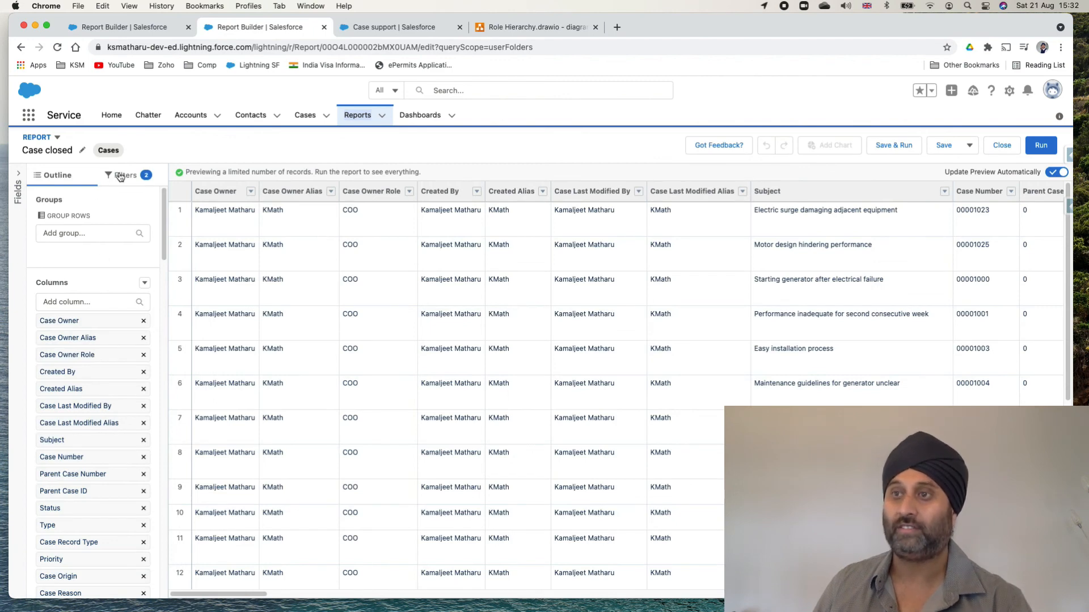
# - Close the Case closed report's editor and reopen the report from the recent reports for editing
pyautogui.click(127, 183)
pyautogui.click(56, 185)
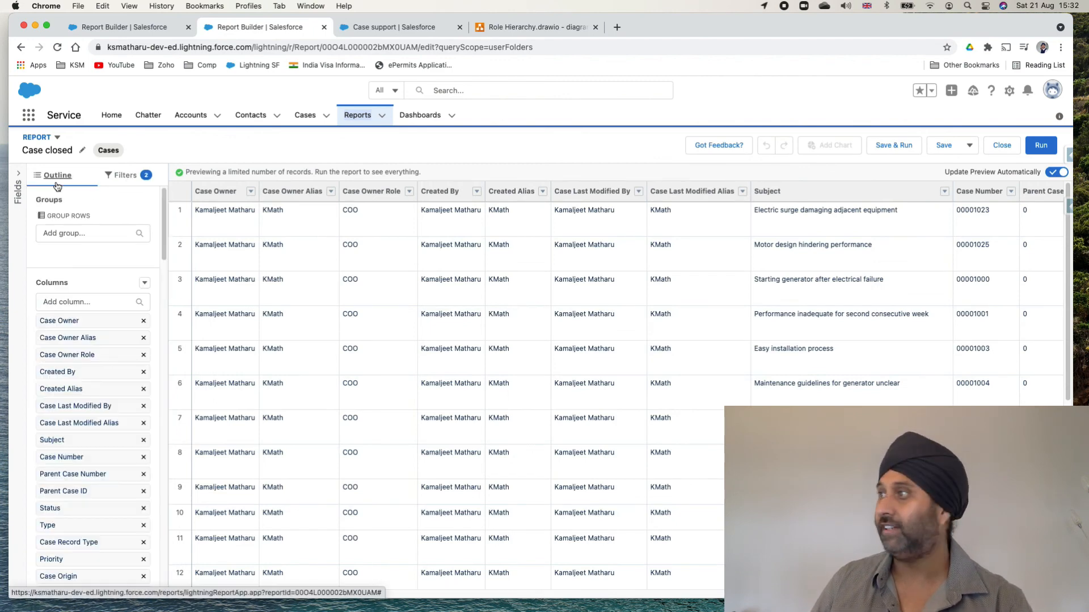
pyautogui.click(1007, 146)
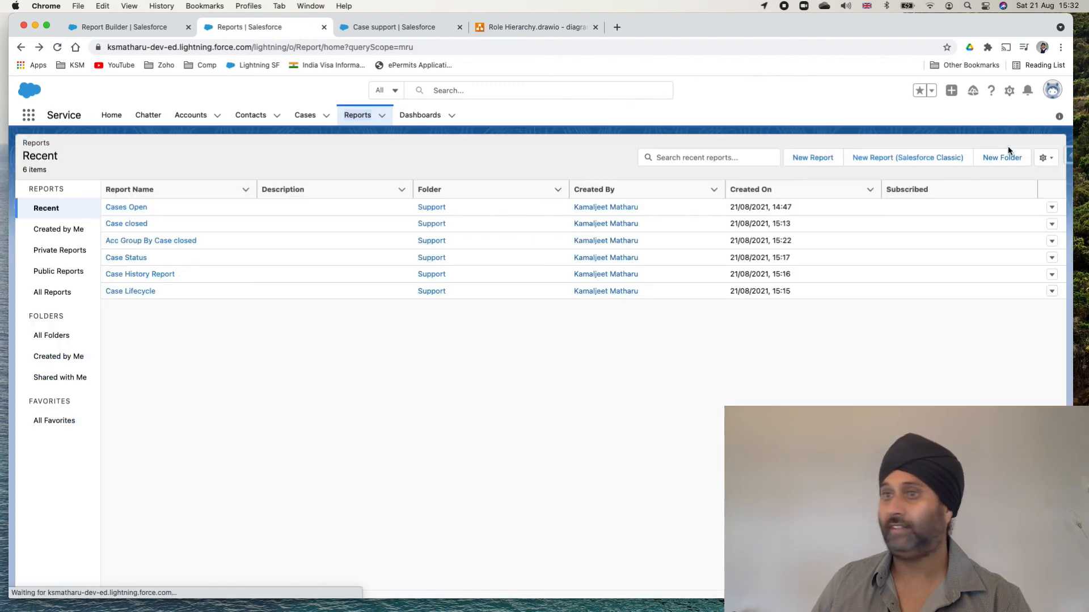
pyautogui.click(116, 225)
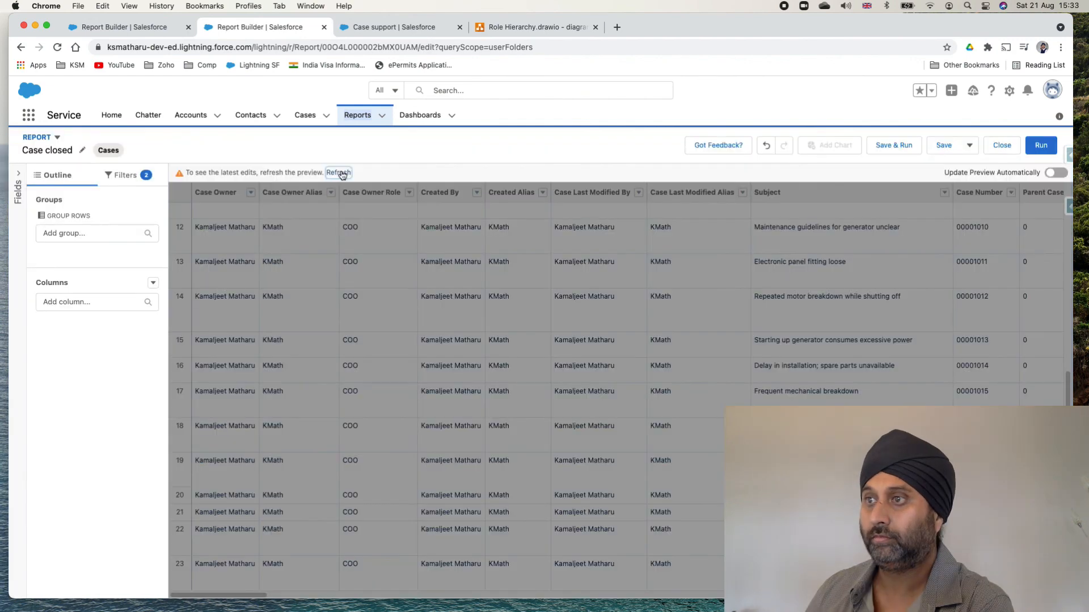
# - Refresh the preview of the Case closed report without any columns, save the report and review its filters
pyautogui.click(341, 172)
pyautogui.click(933, 146)
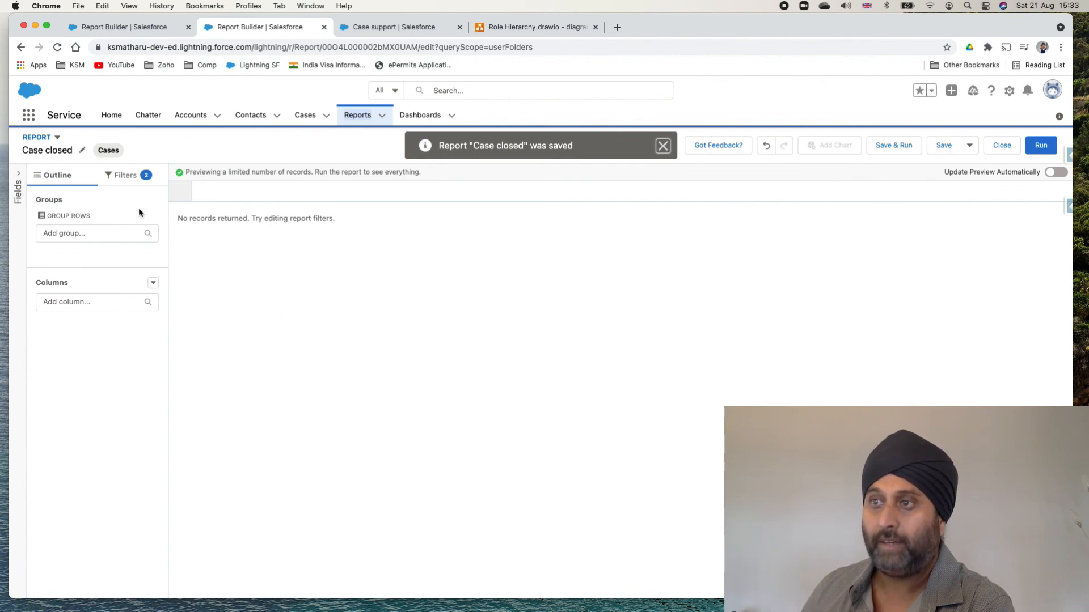
pyautogui.click(127, 176)
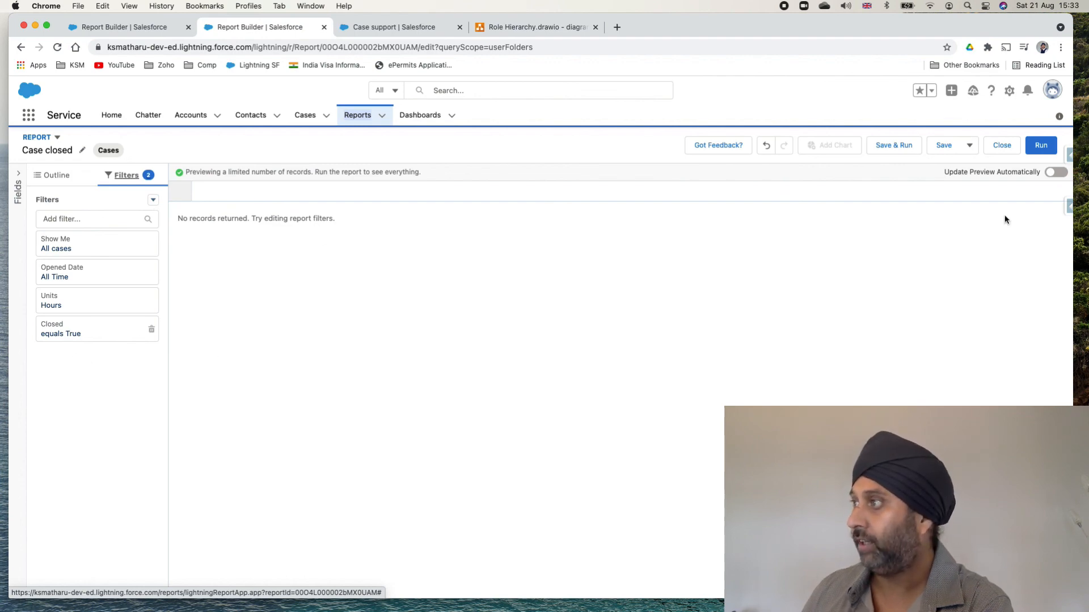
pyautogui.click(946, 146)
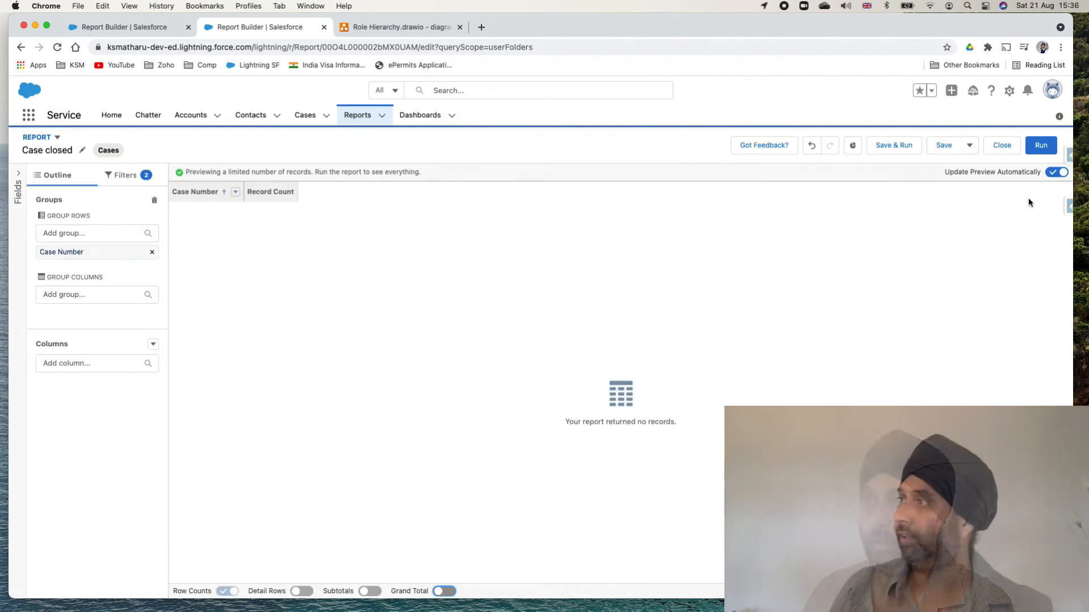
# - Run the Case closed report grouped by Case Number with its chart hidden, and open the Case support dashboard for editing
pyautogui.click(1041, 145)
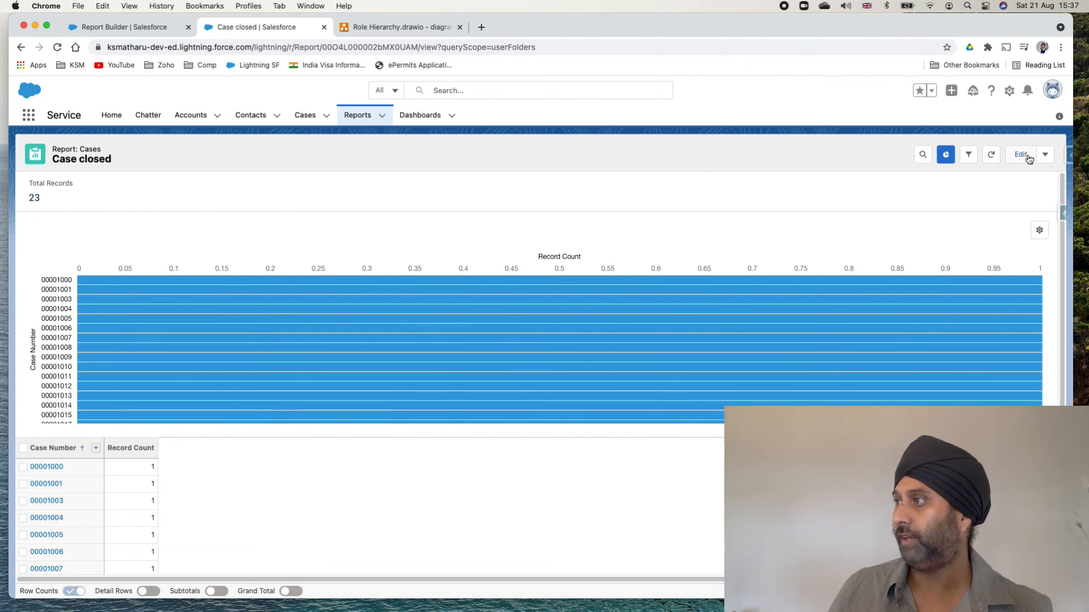
pyautogui.click(955, 162)
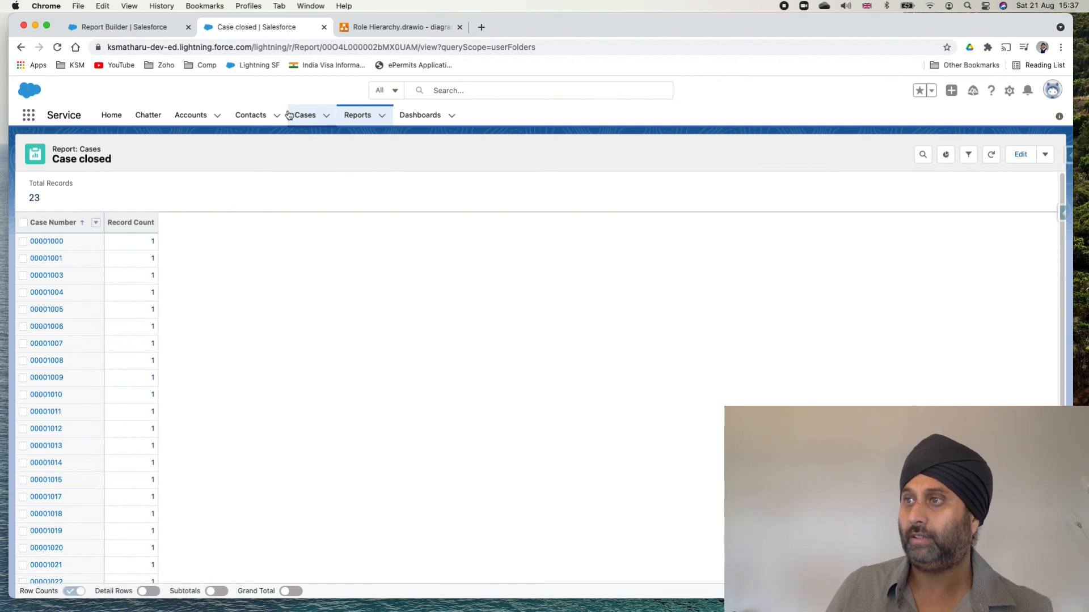
pyautogui.click(406, 116)
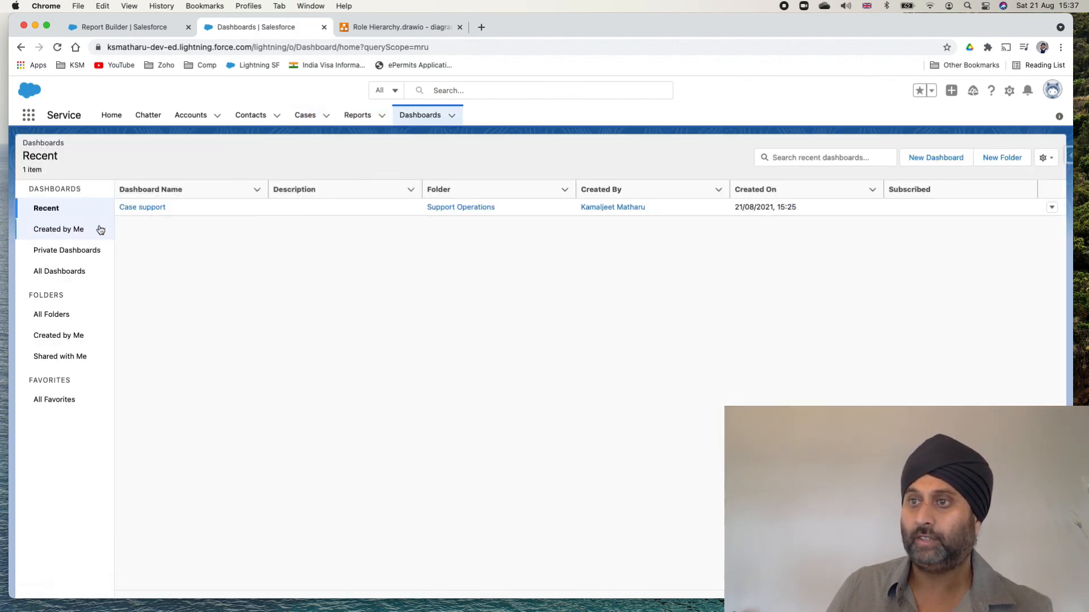
pyautogui.click(140, 208)
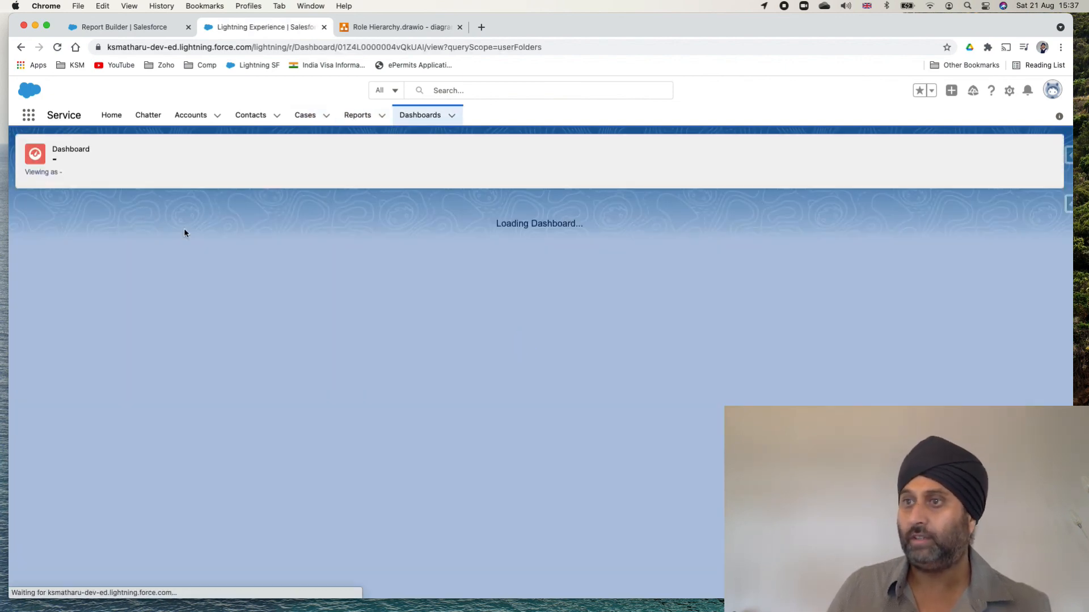
pyautogui.click(964, 160)
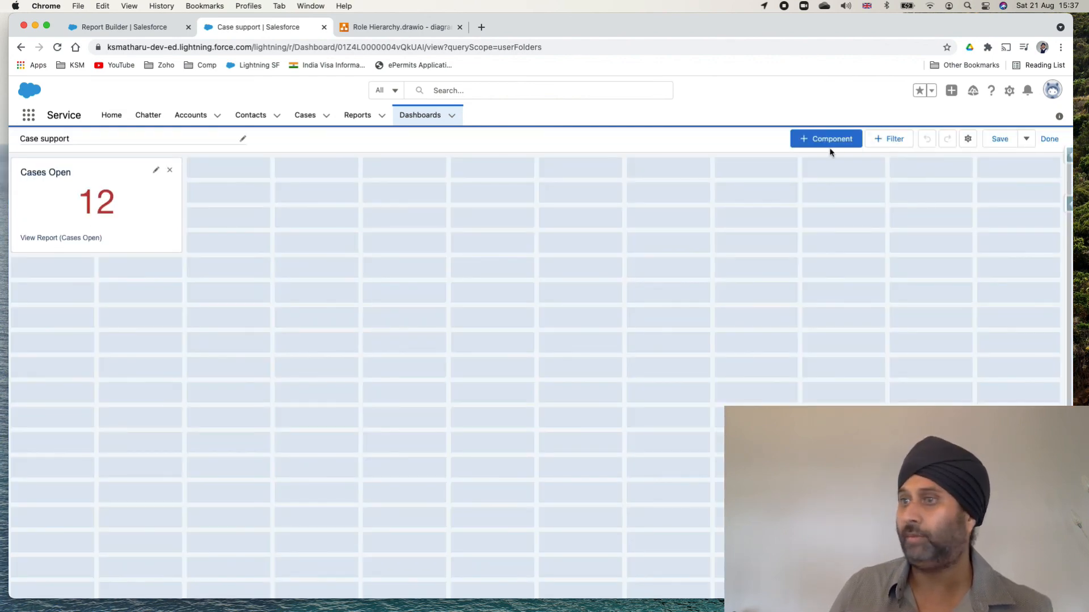
# - Add the Case closed report to the dashboard as a single-number metric of Record Count and place it directly beside Cases Open
pyautogui.click(829, 139)
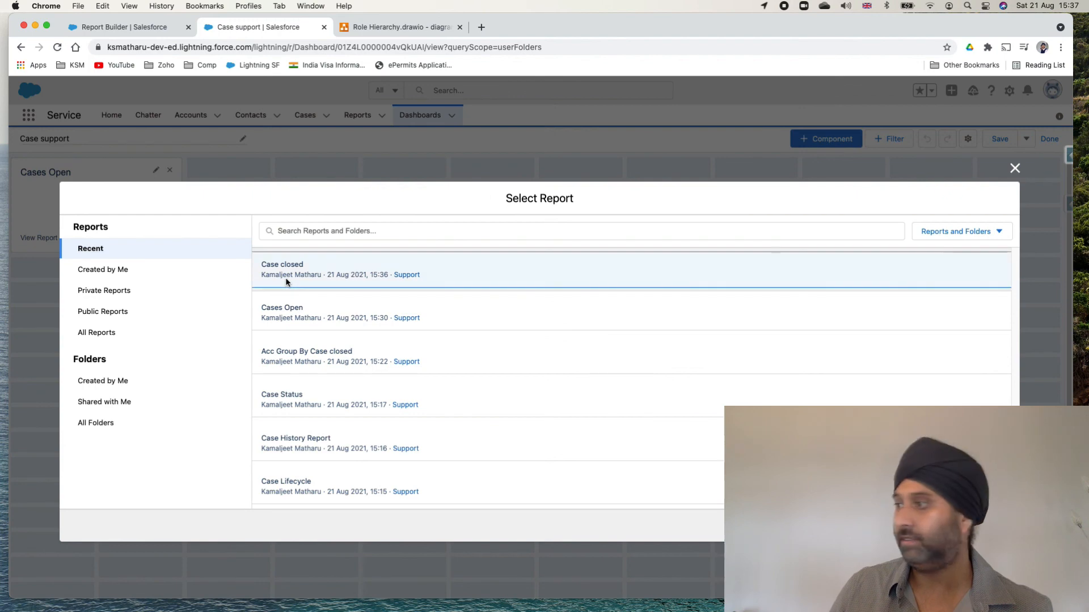
pyautogui.click(567, 270)
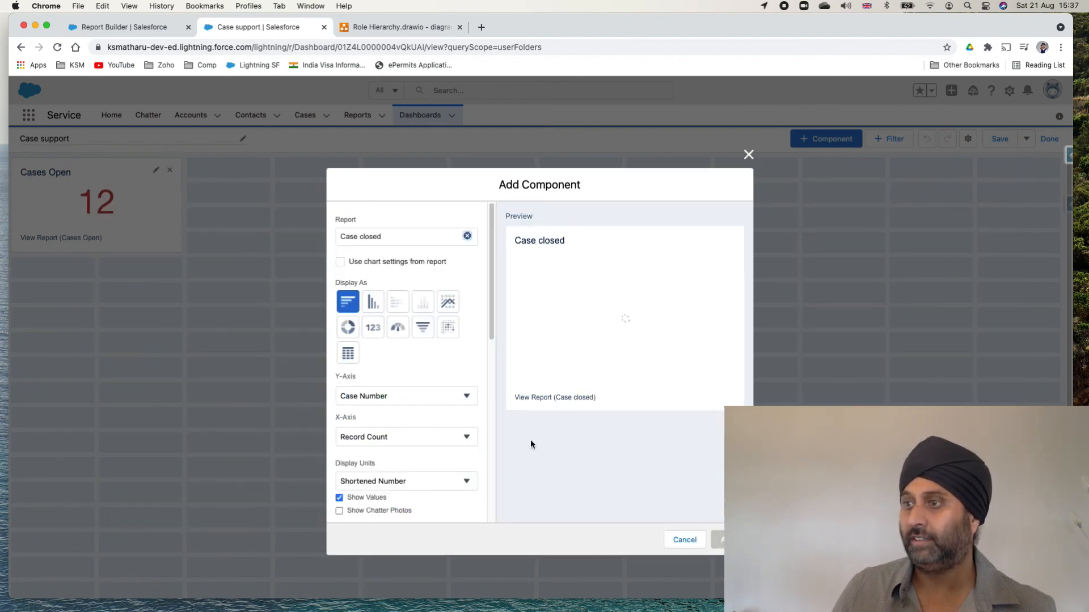
pyautogui.click(373, 328)
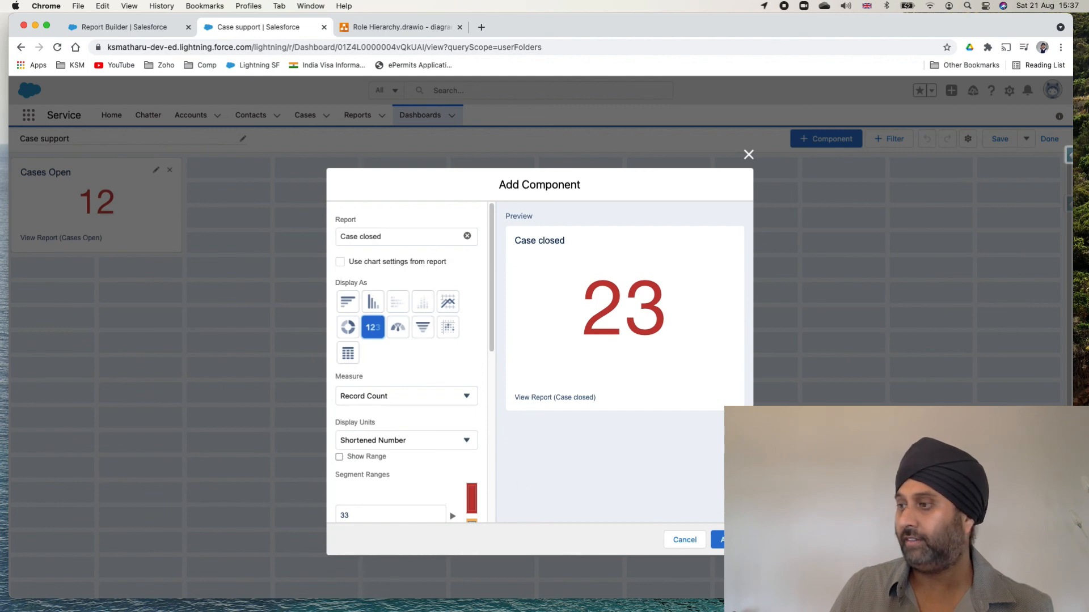
pyautogui.click(719, 539)
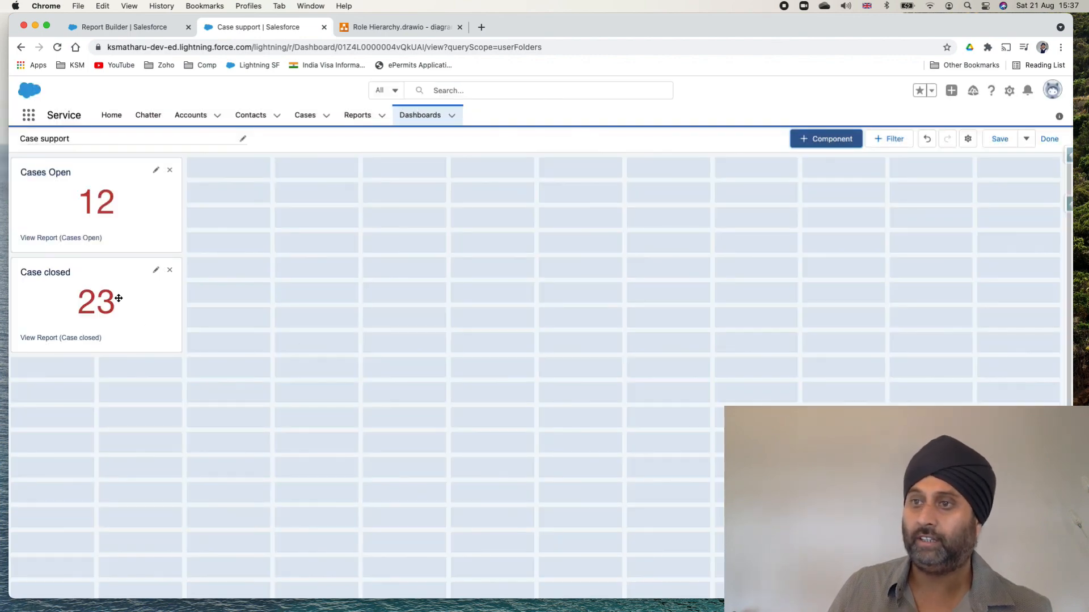
pyautogui.moveTo(114, 270); pyautogui.dragTo(309, 175)
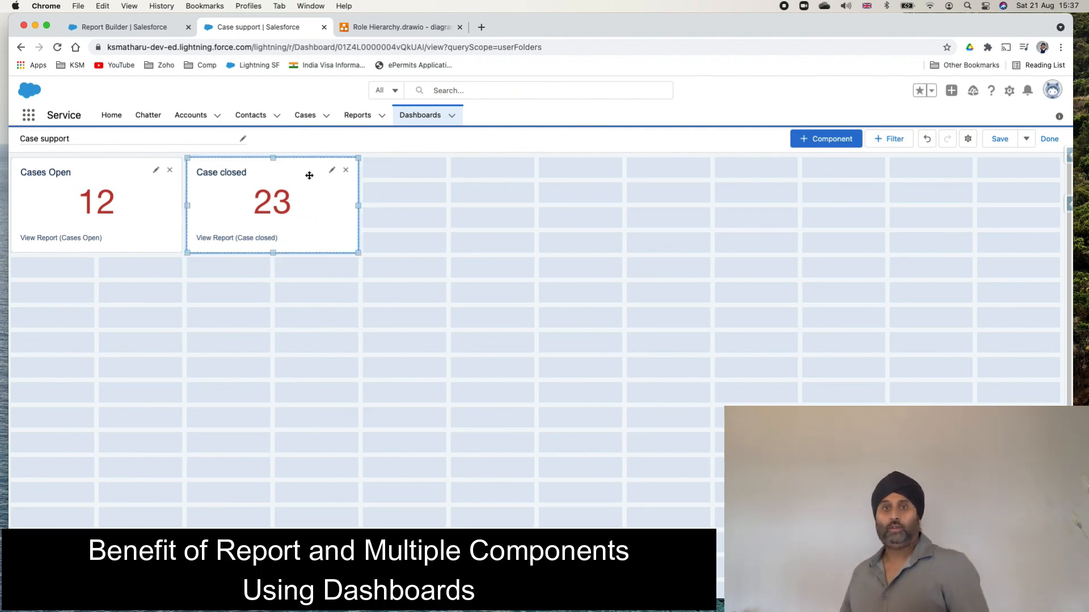